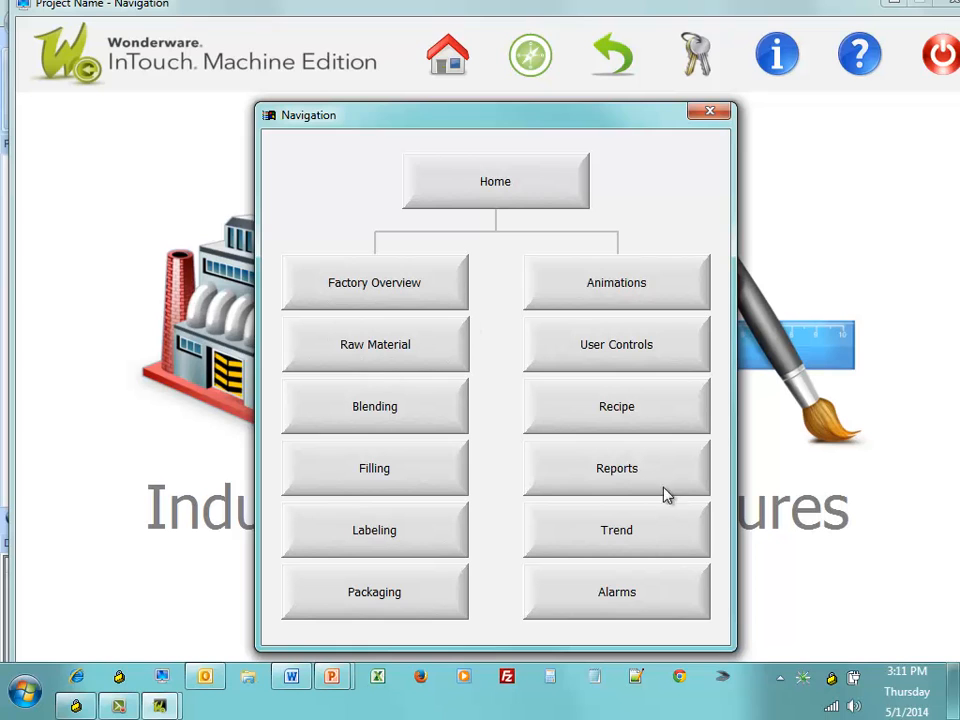
# Close the Navigation dialog and view the packaging and blending screens of the Industry demo, operating the pump beside the blending tank
pyautogui.click(706, 110)
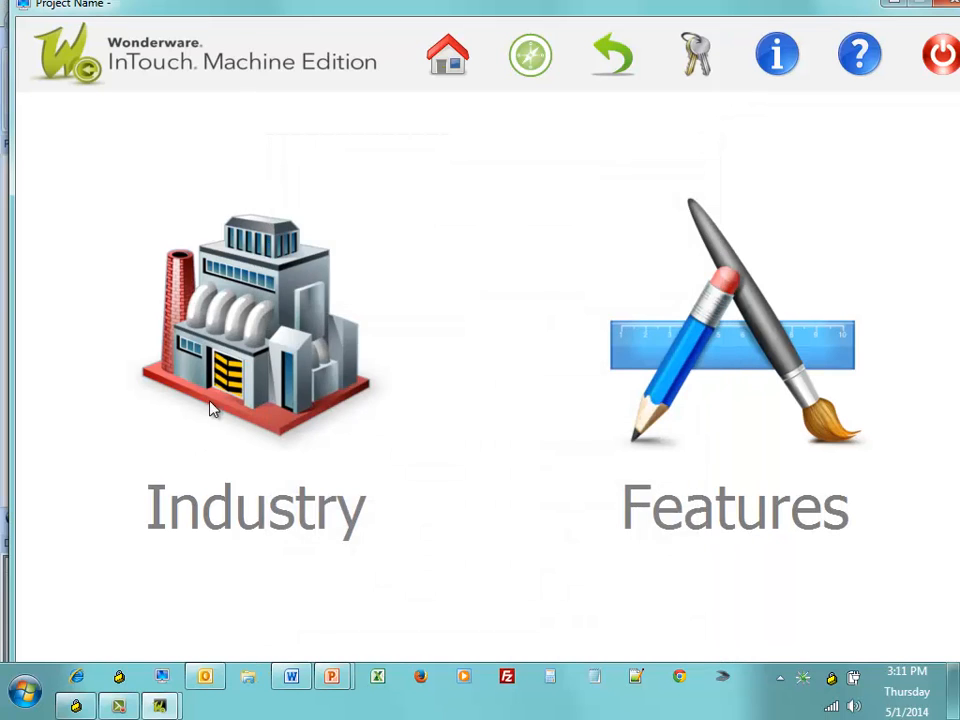
pyautogui.click(285, 407)
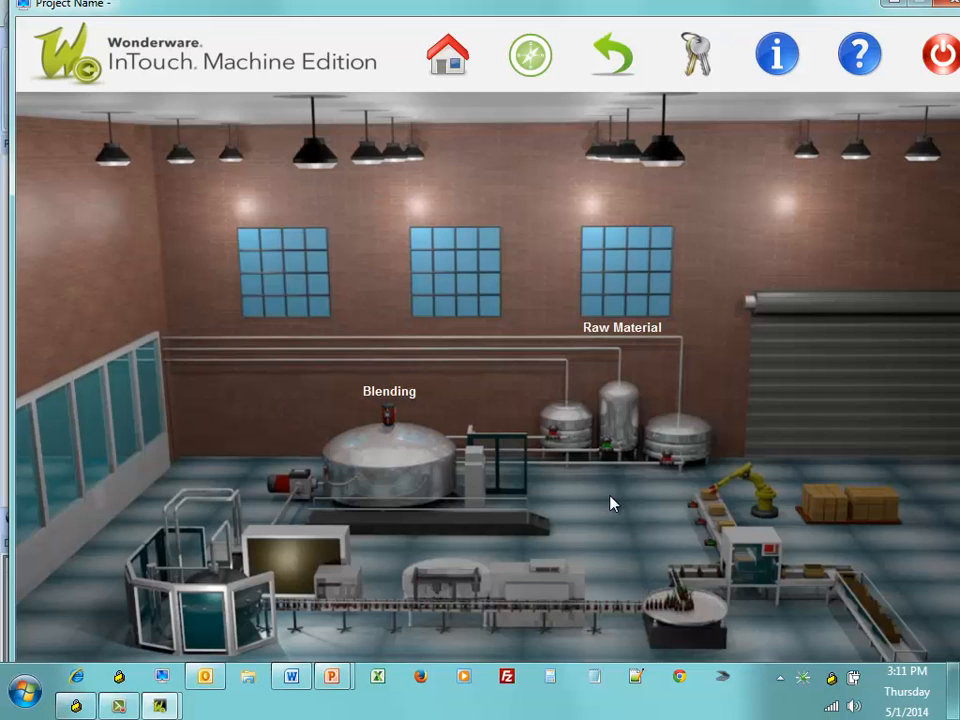
pyautogui.click(797, 508)
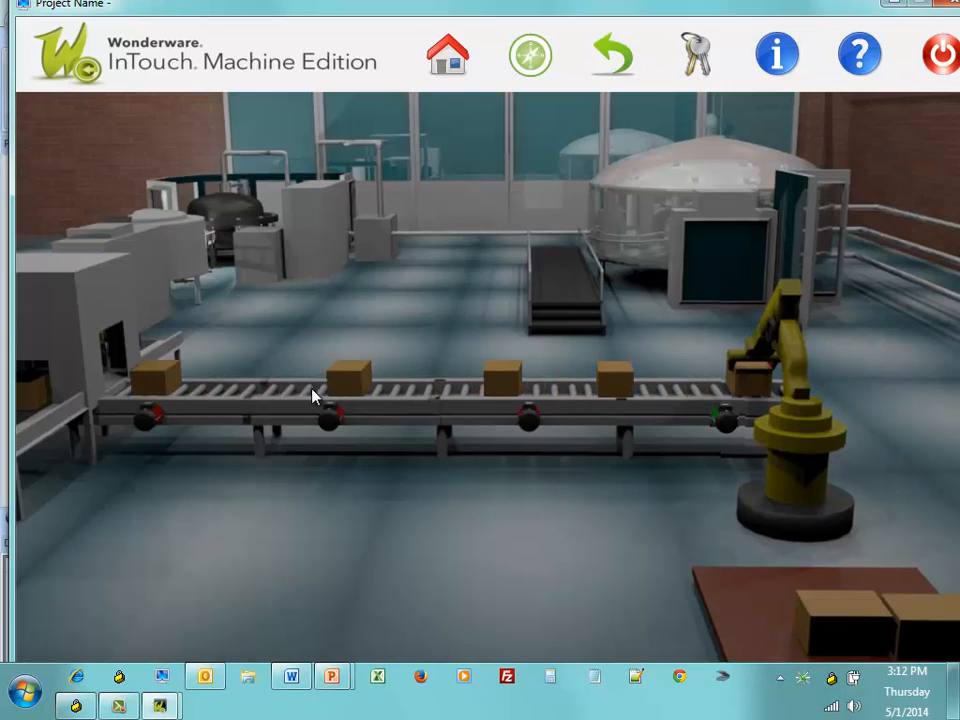
pyautogui.click(626, 62)
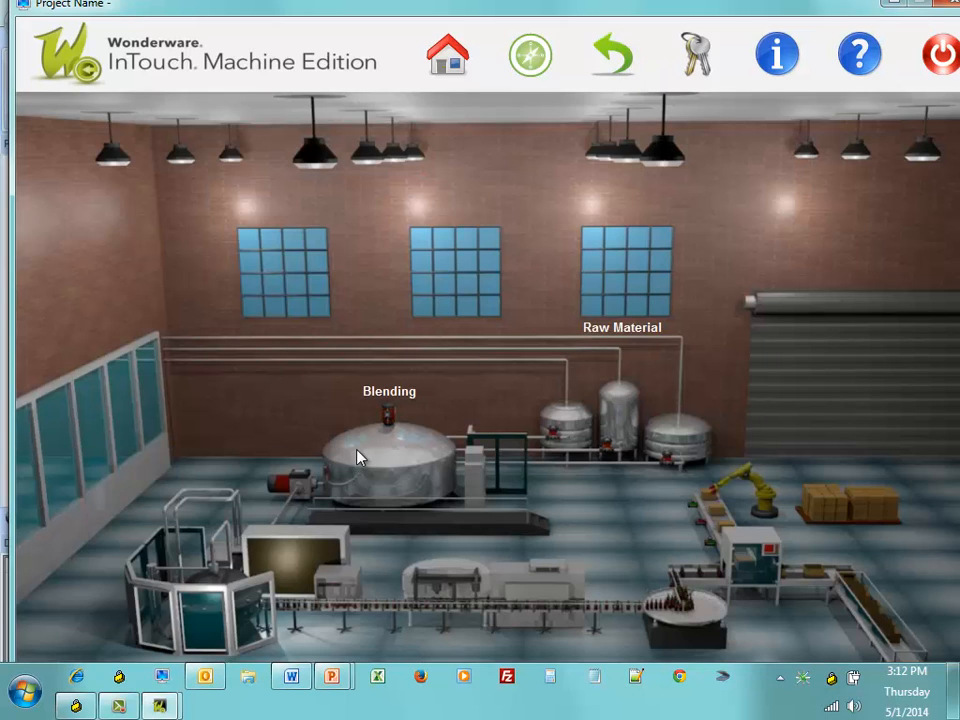
pyautogui.click(370, 490)
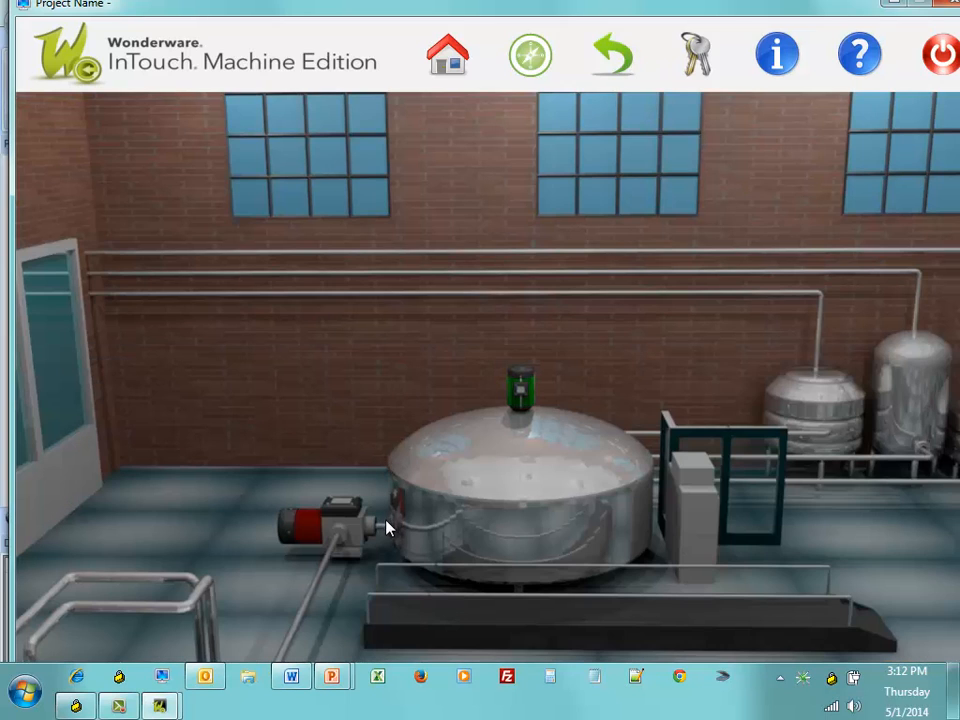
pyautogui.click(326, 540)
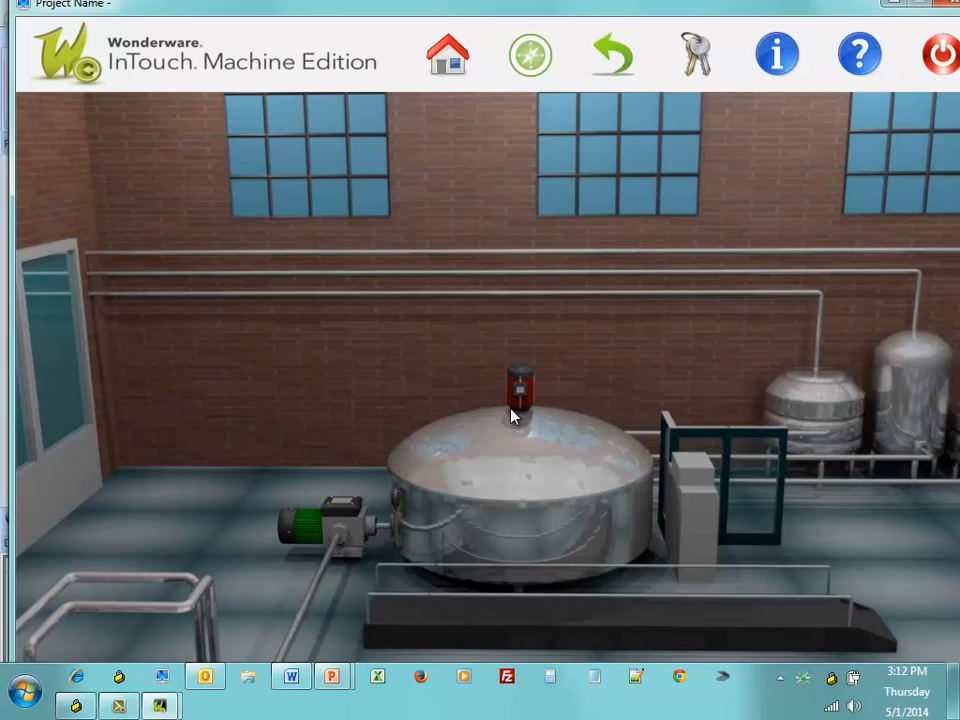
# View the demo's Features page from the home screen and shut down the runtime
pyautogui.click(460, 68)
pyautogui.click(681, 371)
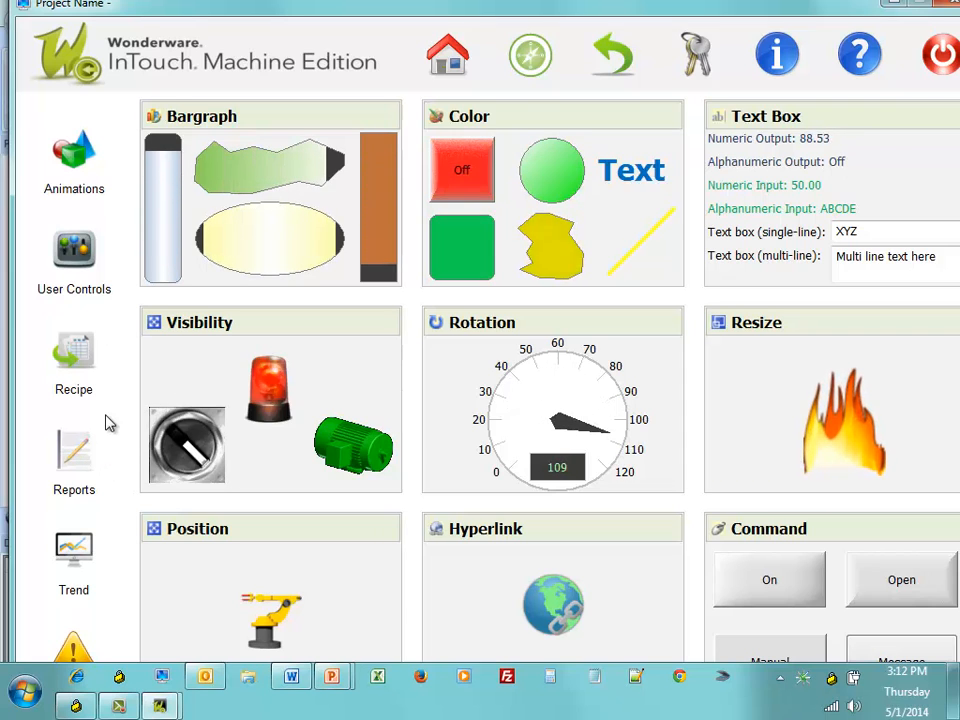
pyautogui.click(941, 58)
pyautogui.click(490, 436)
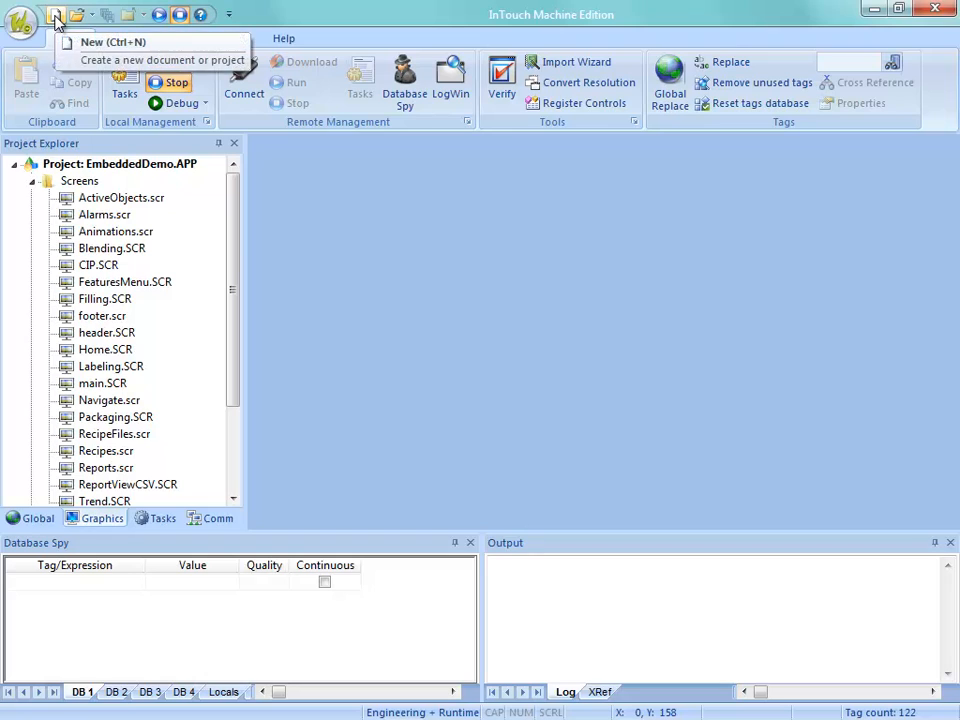
pyautogui.click(228, 15)
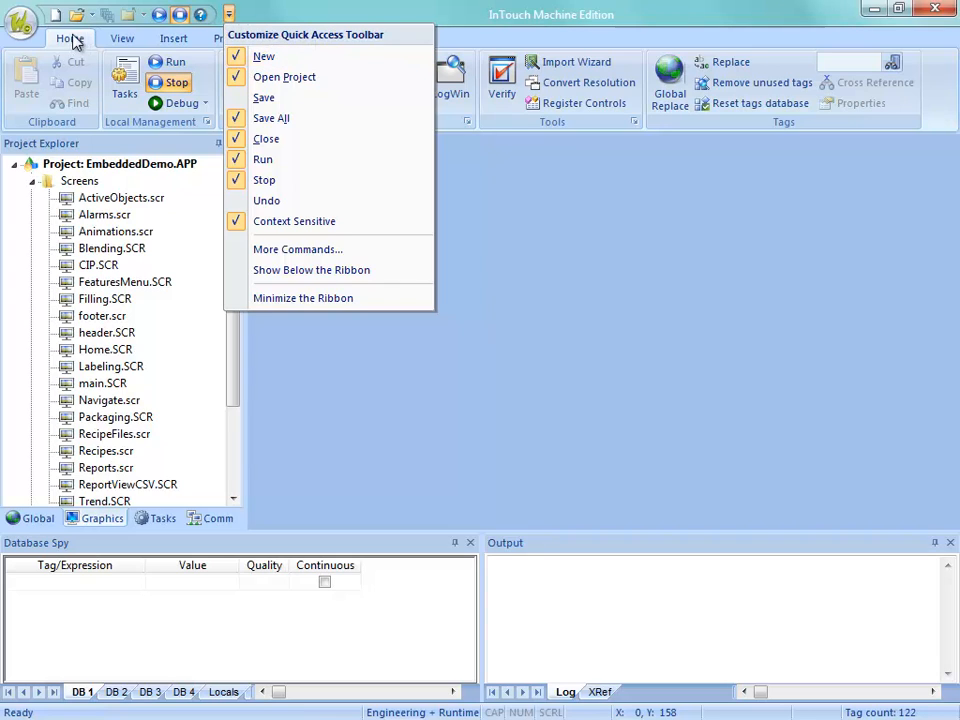
pyautogui.click(16, 21)
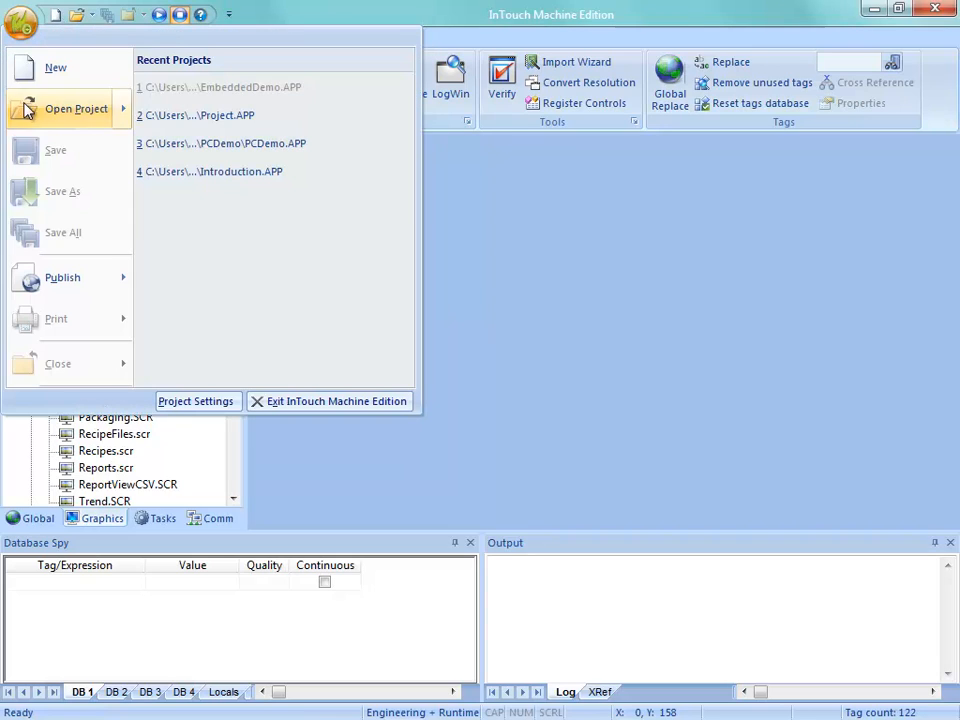
# Create a new project named Introduction with the product type Windows Embedded InTouch Machine Edition 1000 tags
pyautogui.click(57, 24)
pyautogui.click(57, 22)
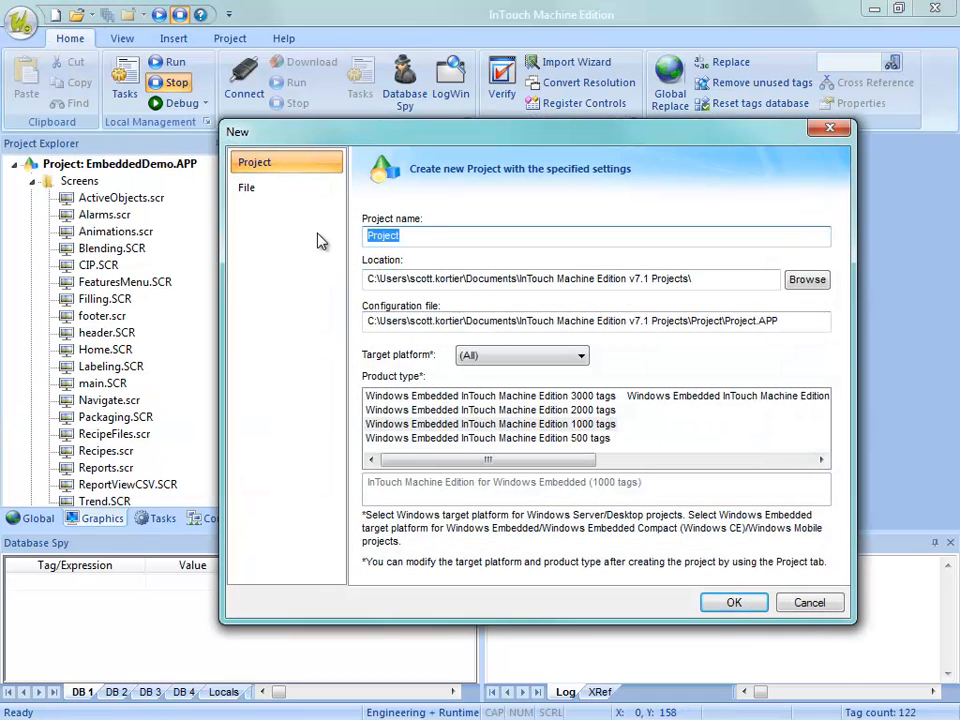
pyautogui.write('Introdu')
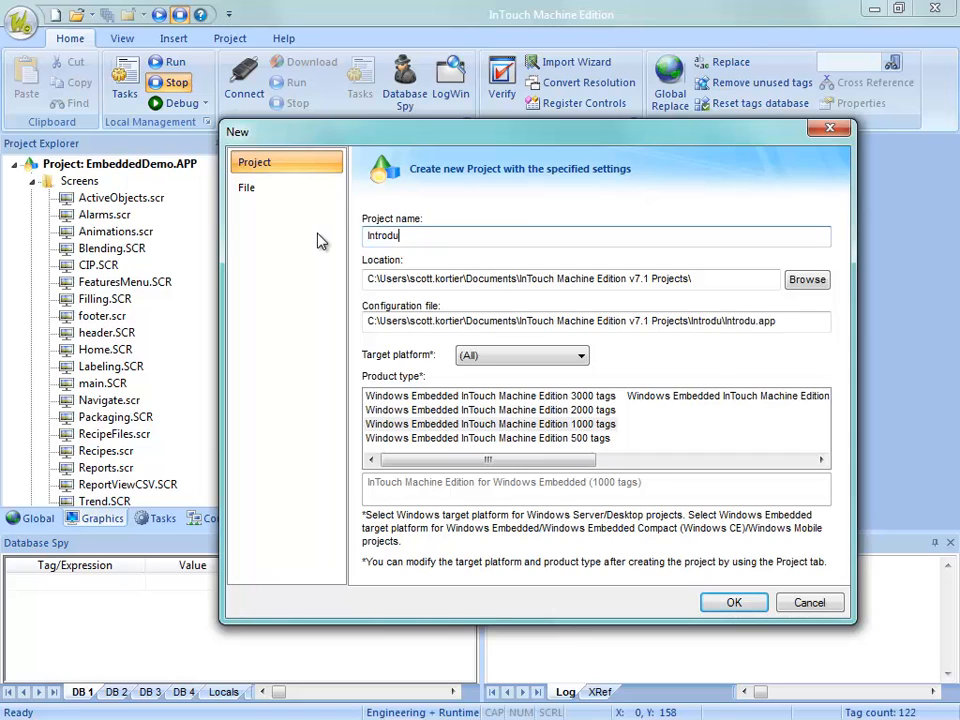
pyautogui.write('ction')
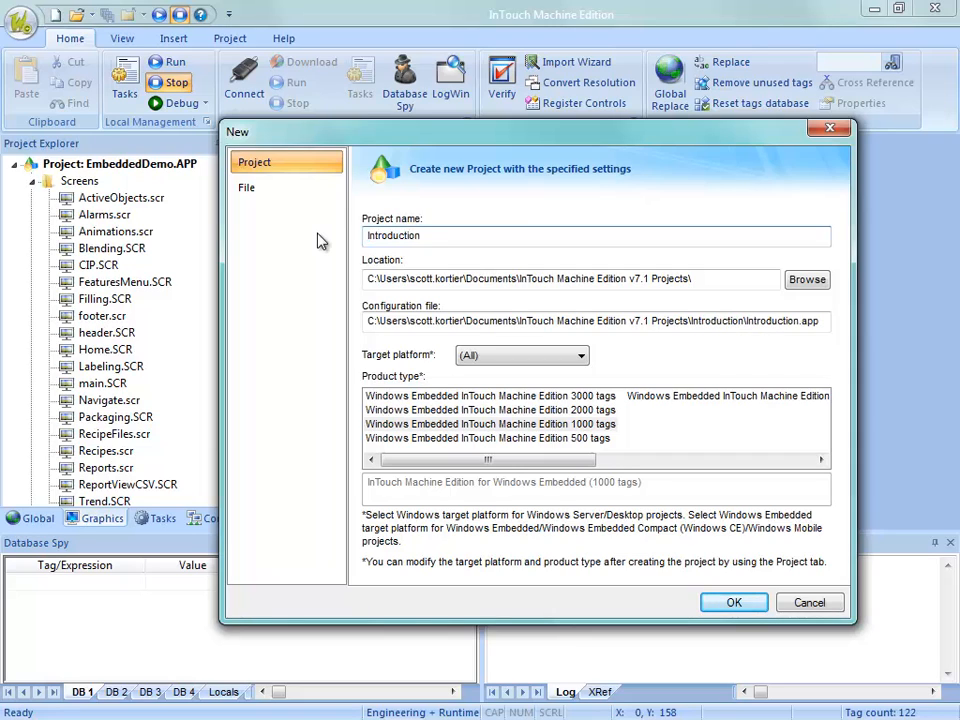
pyautogui.click(582, 426)
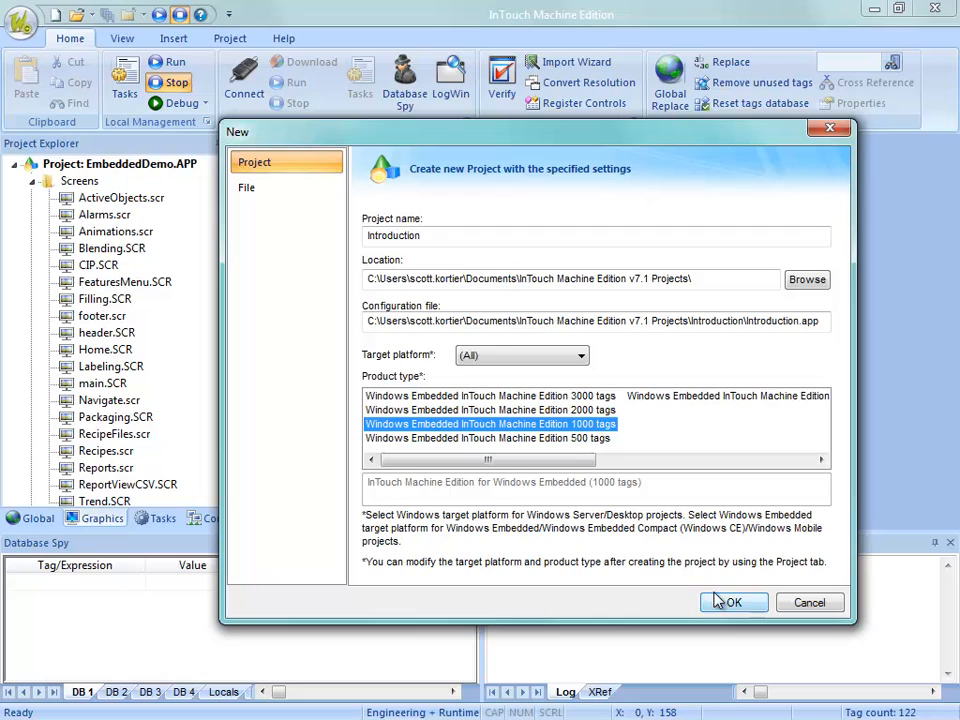
pyautogui.moveTo(564, 459); pyautogui.dragTo(700, 460)
pyautogui.click(575, 460)
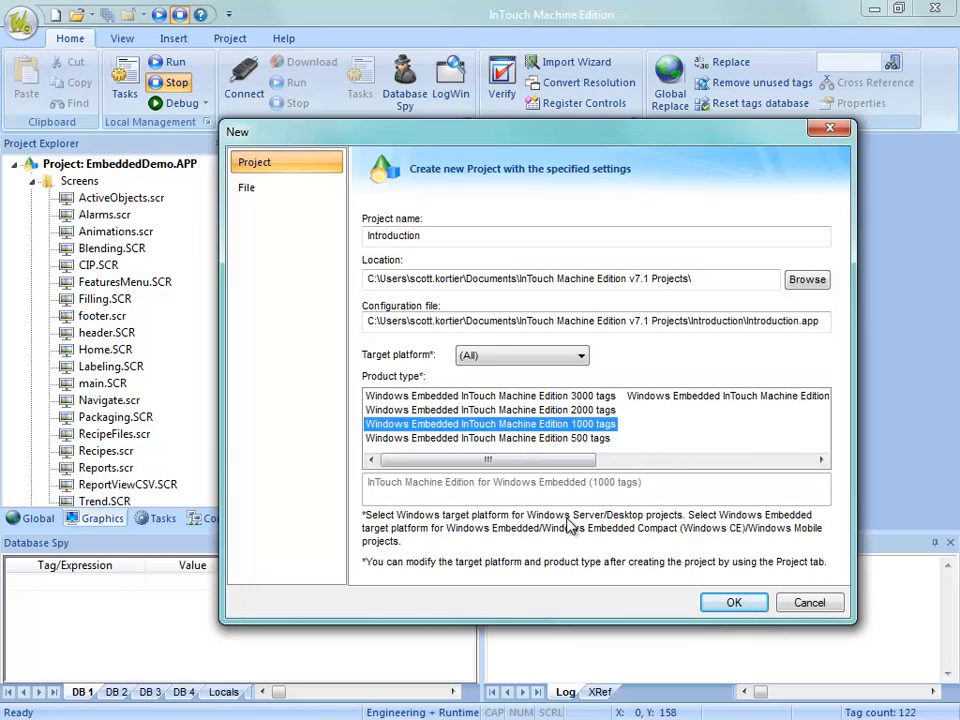
pyautogui.click(730, 606)
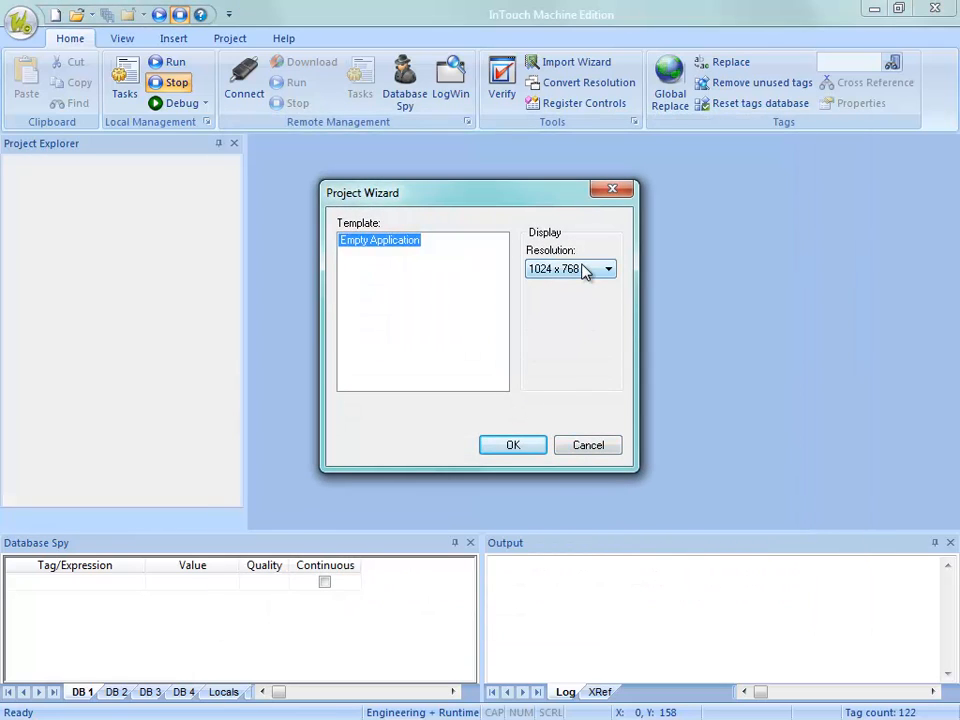
# Finish the Project Wizard with the Empty Application template and a display resolution of 1024 x 768
pyautogui.click(585, 270)
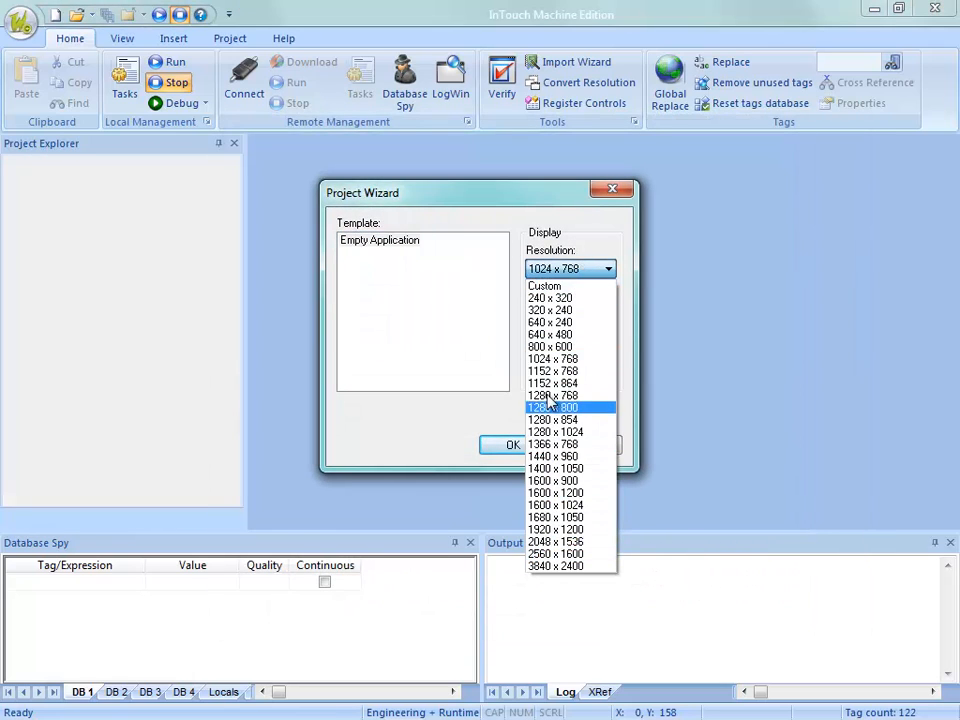
pyautogui.click(538, 287)
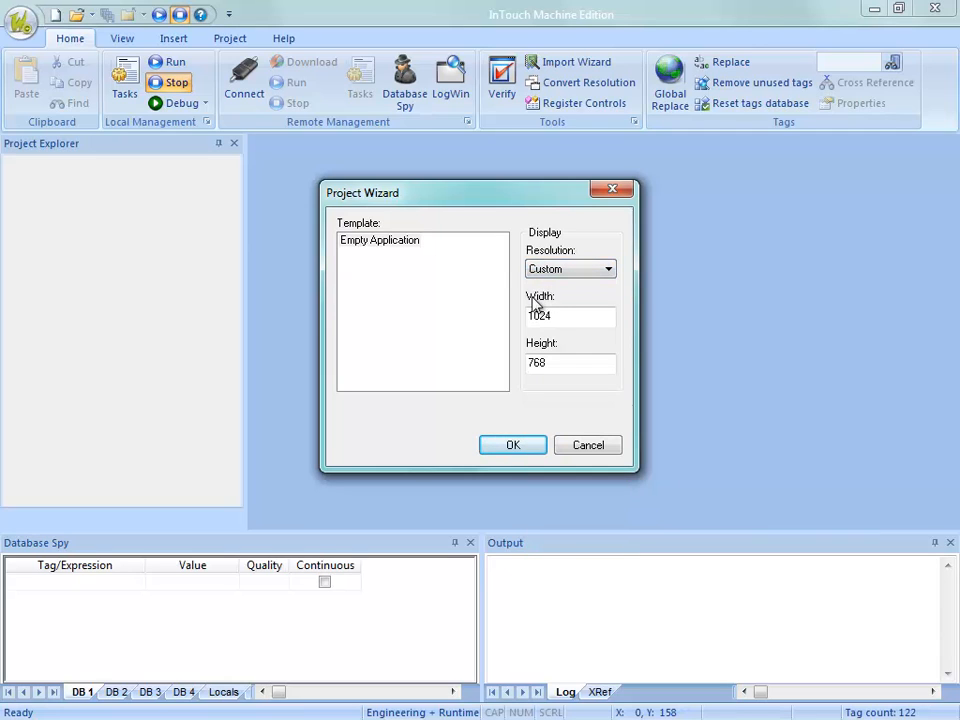
pyautogui.click(572, 270)
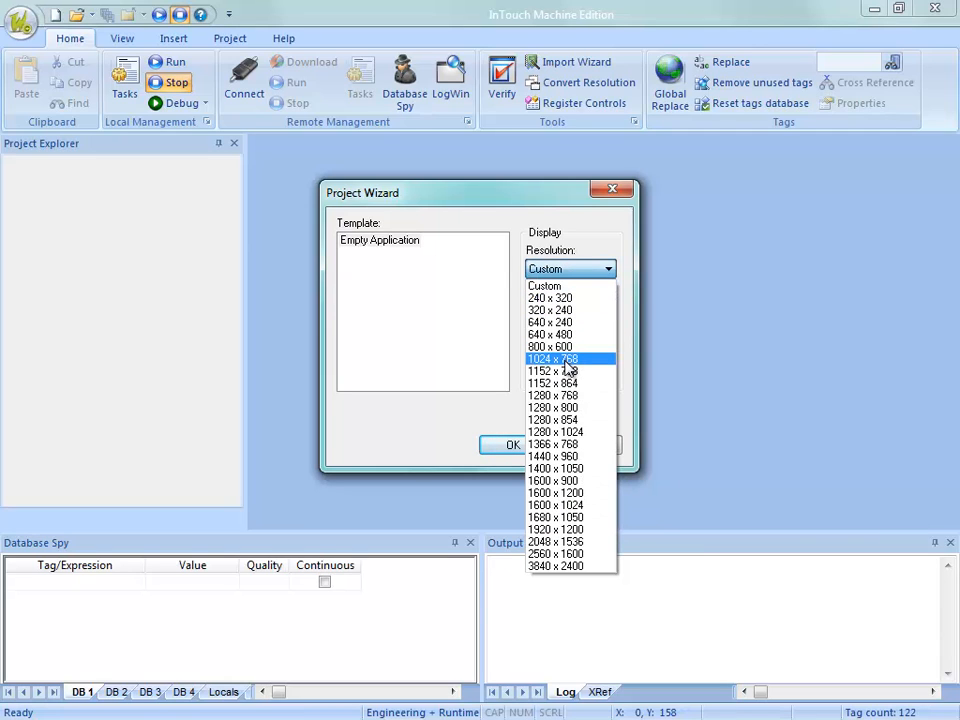
pyautogui.click(566, 362)
pyautogui.click(530, 447)
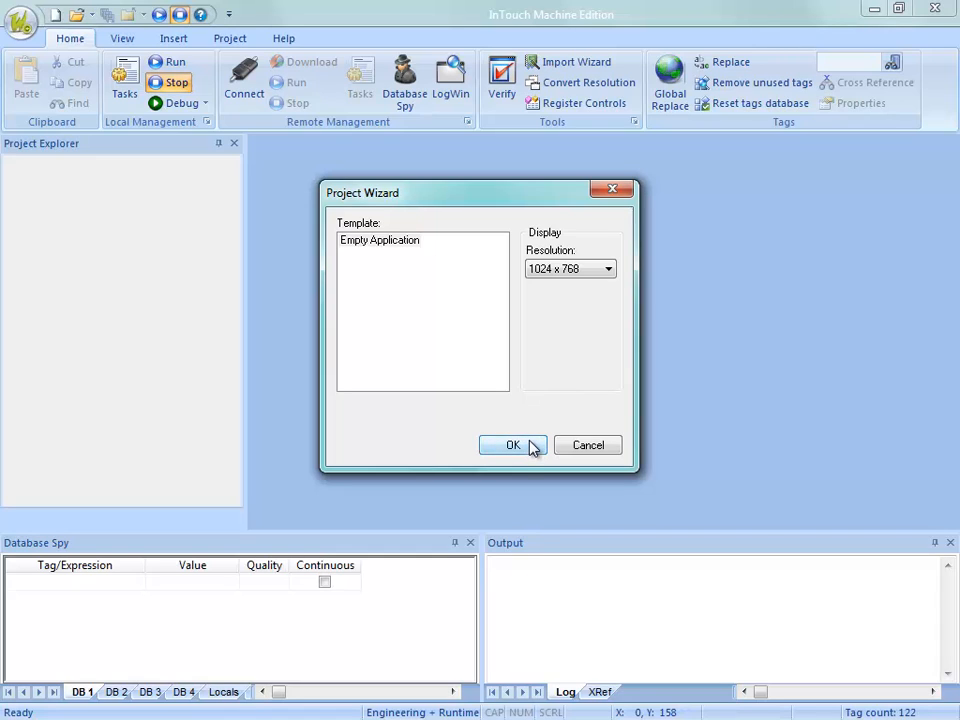
pyautogui.click(531, 446)
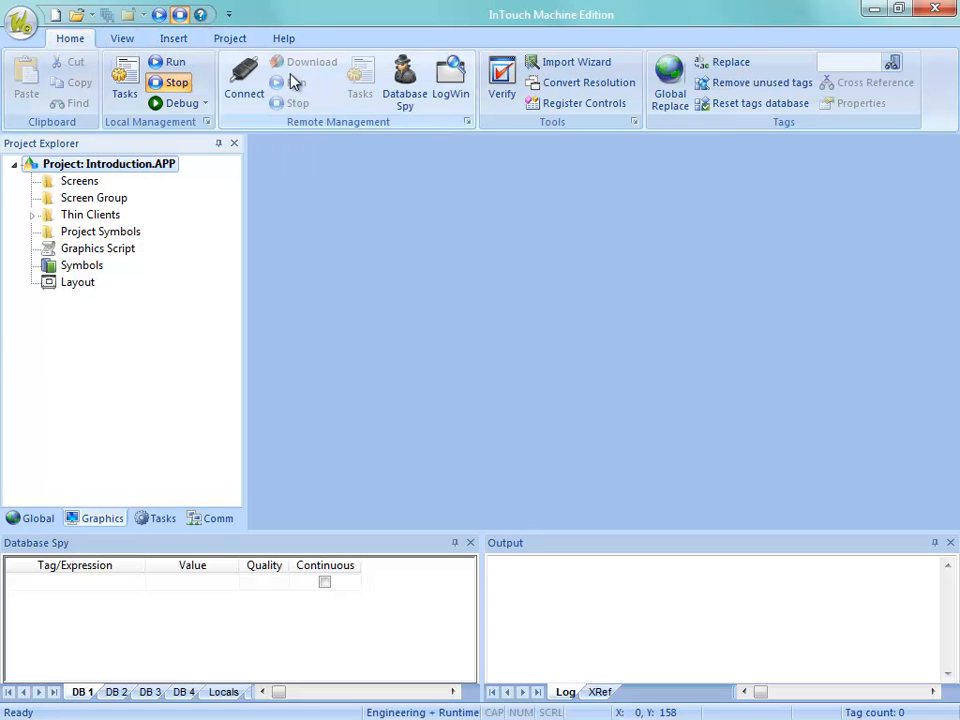
pyautogui.click(114, 39)
pyautogui.click(186, 41)
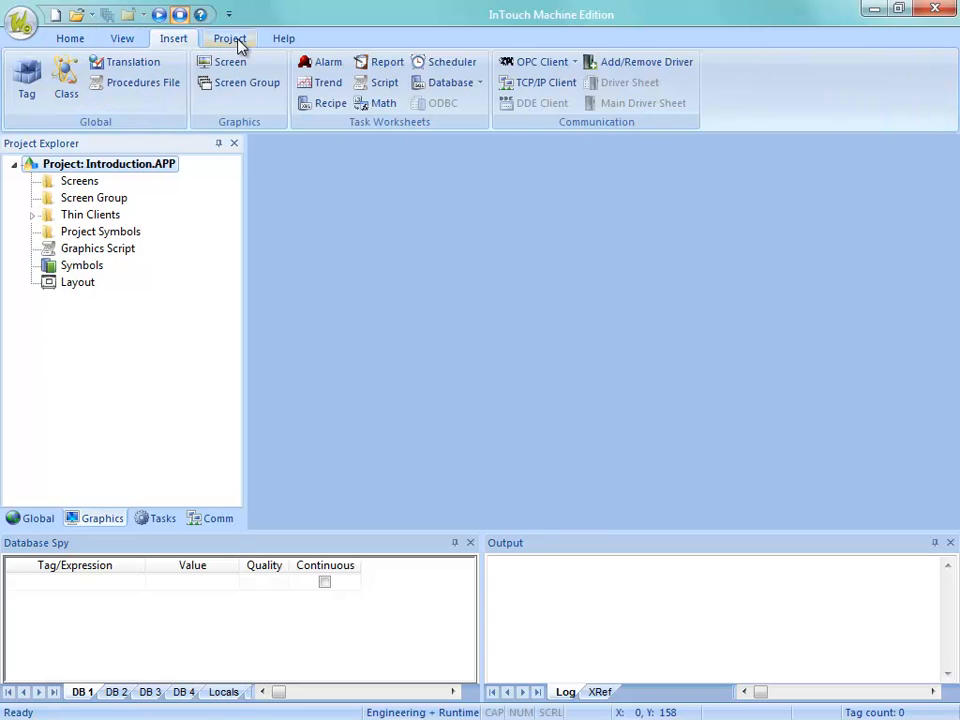
pyautogui.click(238, 40)
pyautogui.click(284, 44)
pyautogui.click(71, 41)
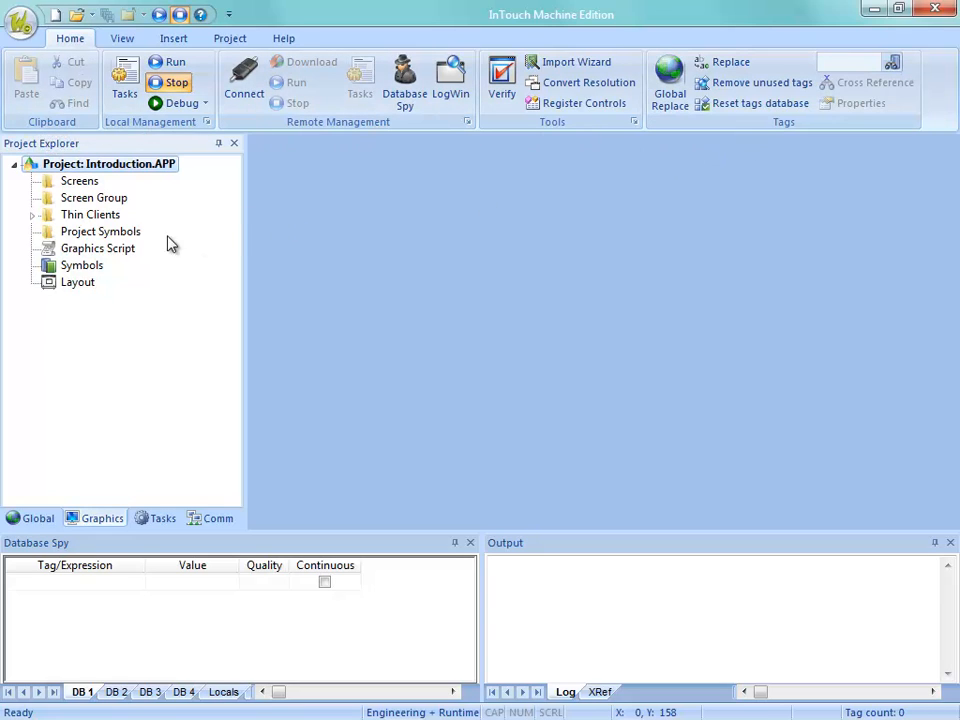
# Insert a new 1024 x 768 screen into the project with the Replace(Partial) style
pyautogui.click(79, 184)
pyautogui.rightClick(79, 185)
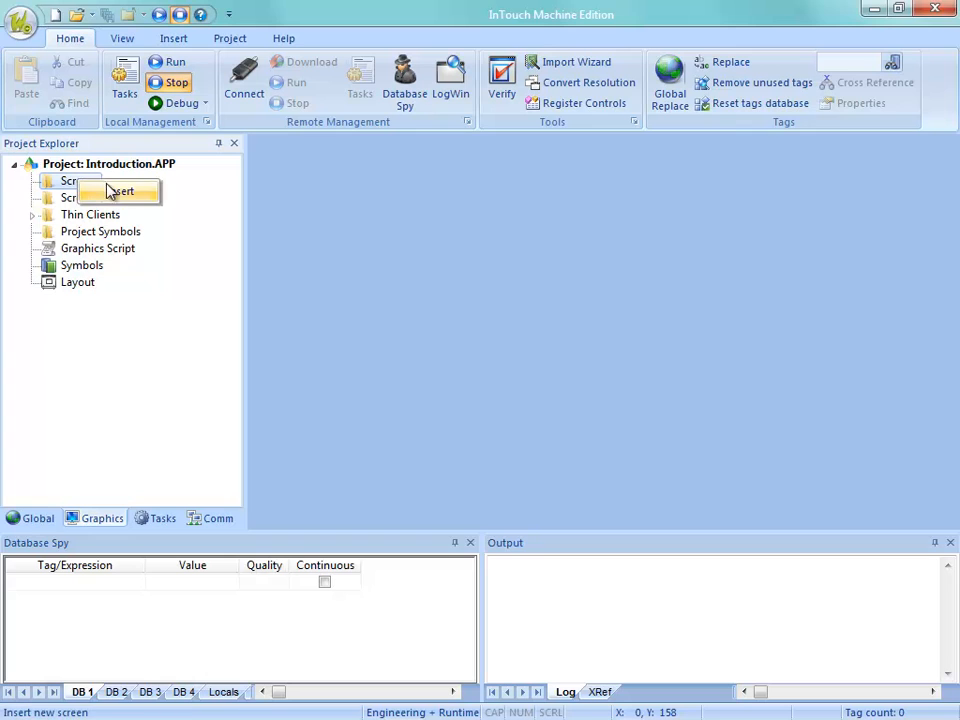
pyautogui.click(119, 192)
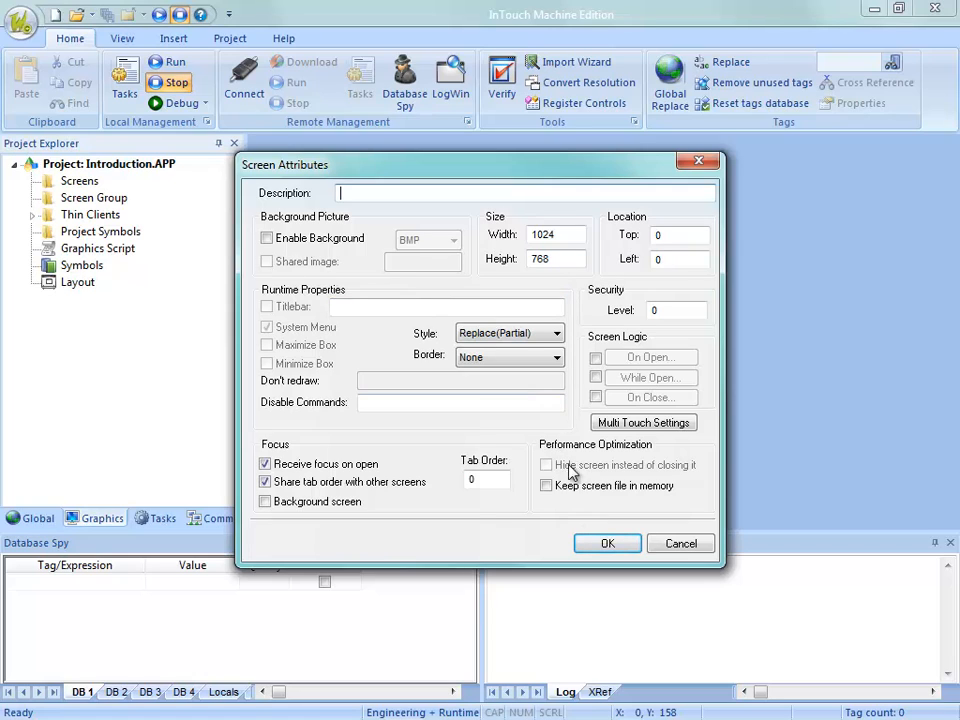
pyautogui.click(555, 333)
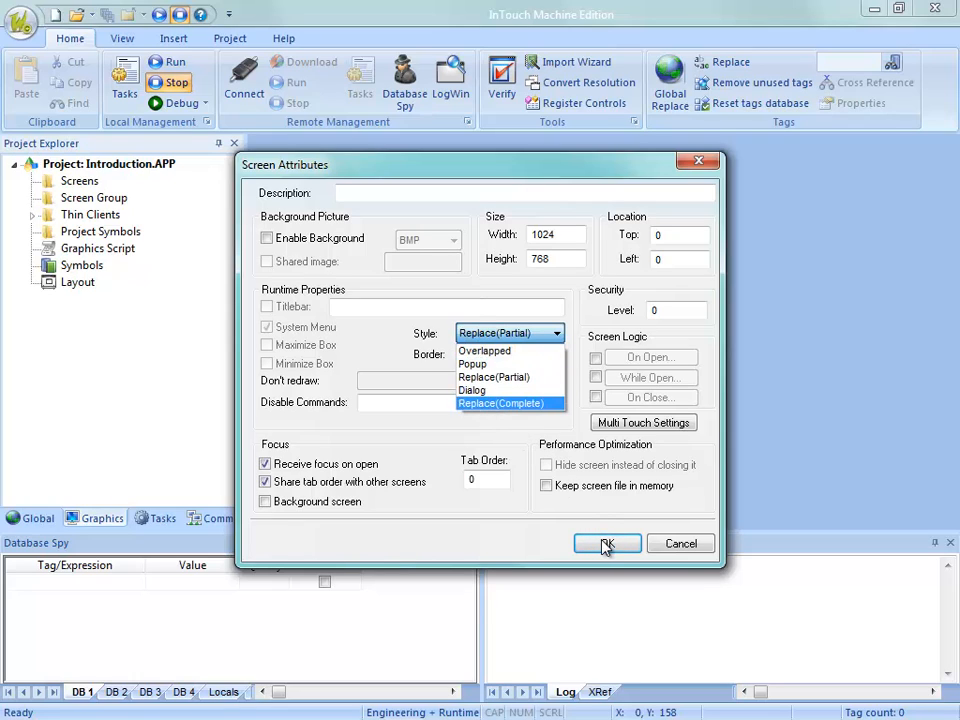
pyautogui.click(490, 377)
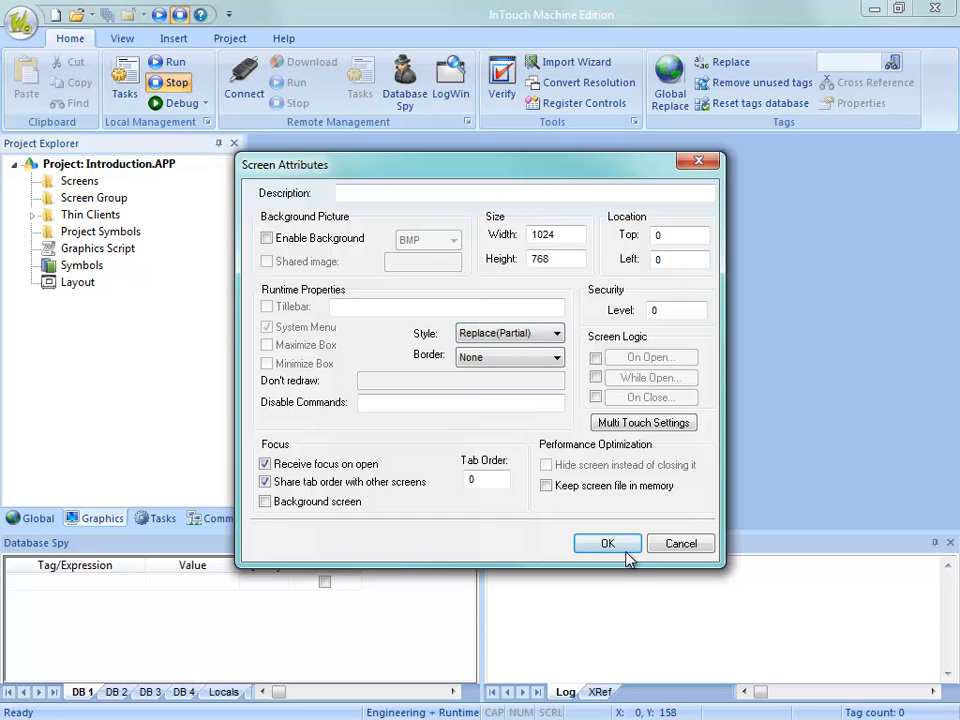
pyautogui.click(606, 543)
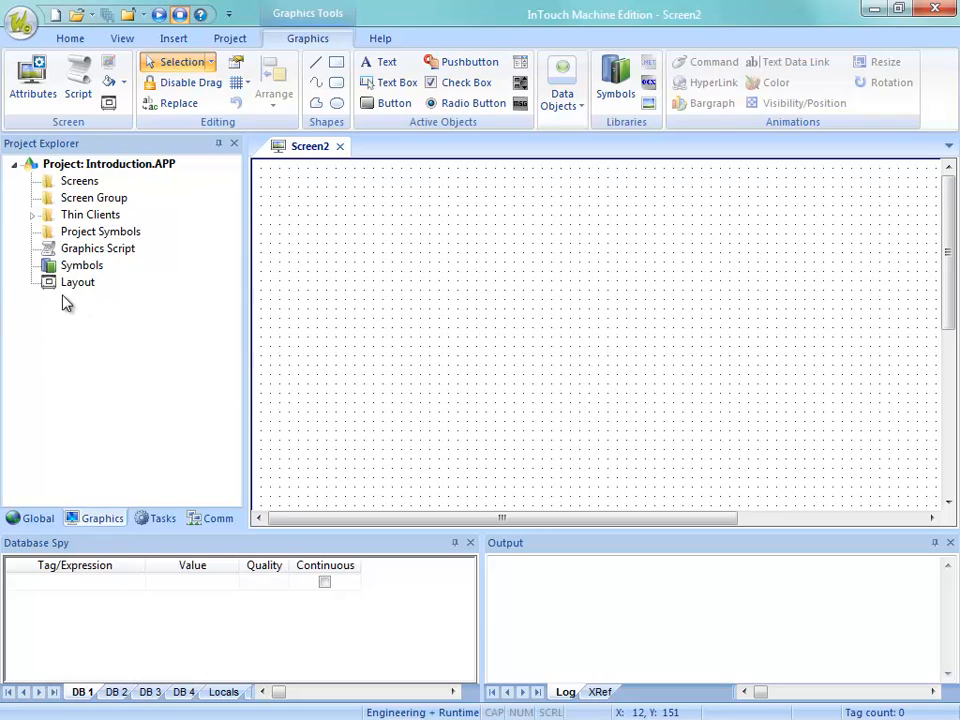
# Examine the project tags datasheet among the project's global settings and close it
pyautogui.click(38, 518)
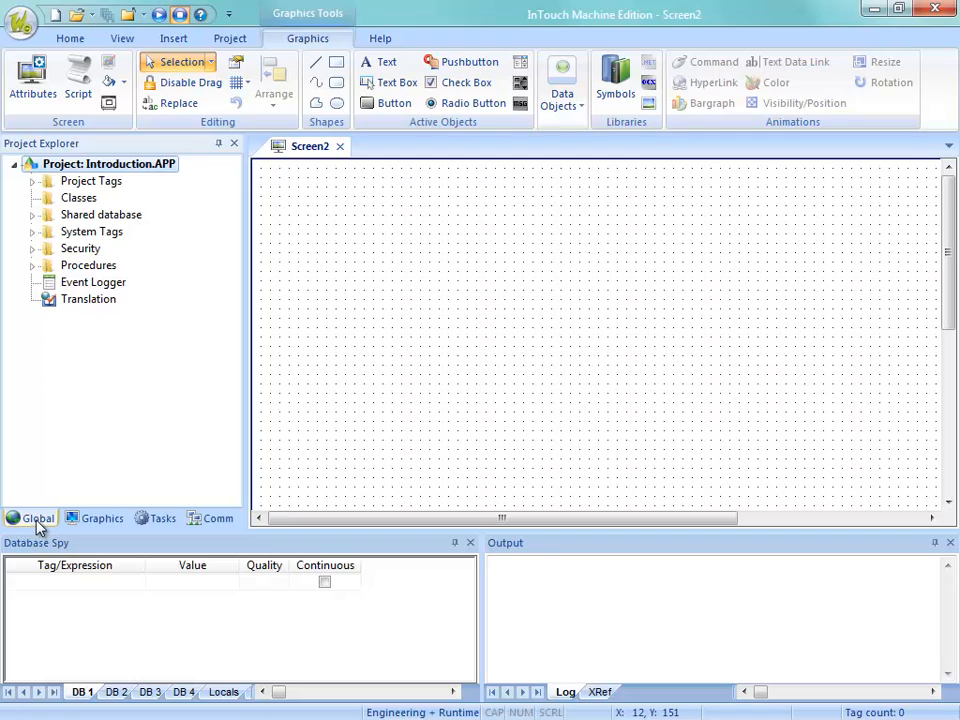
pyautogui.doubleClick(90, 182)
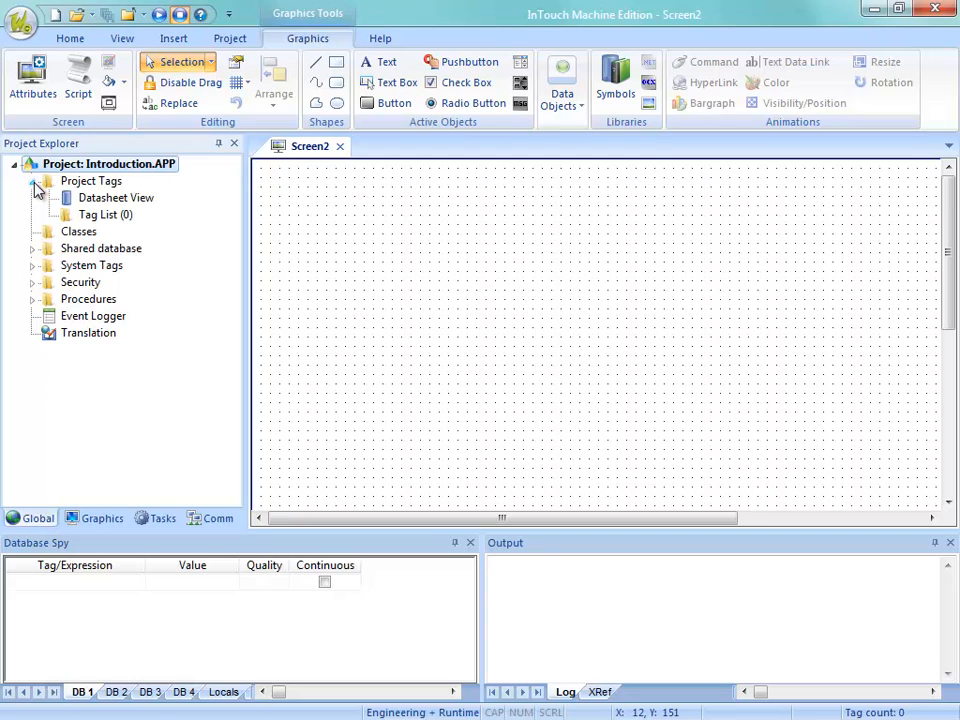
pyautogui.doubleClick(88, 199)
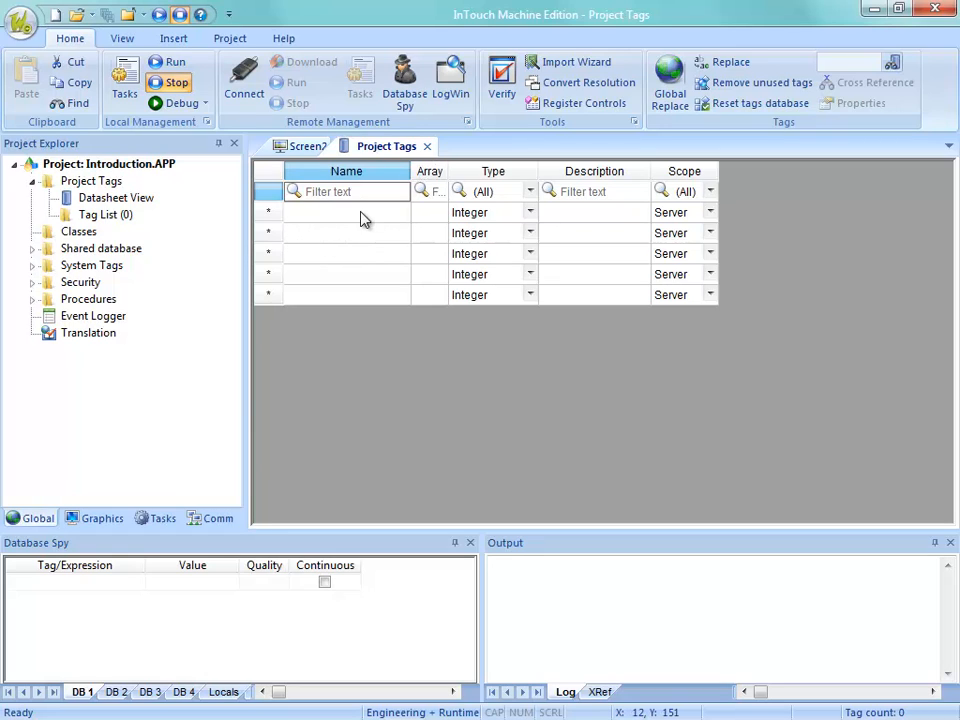
pyautogui.click(428, 147)
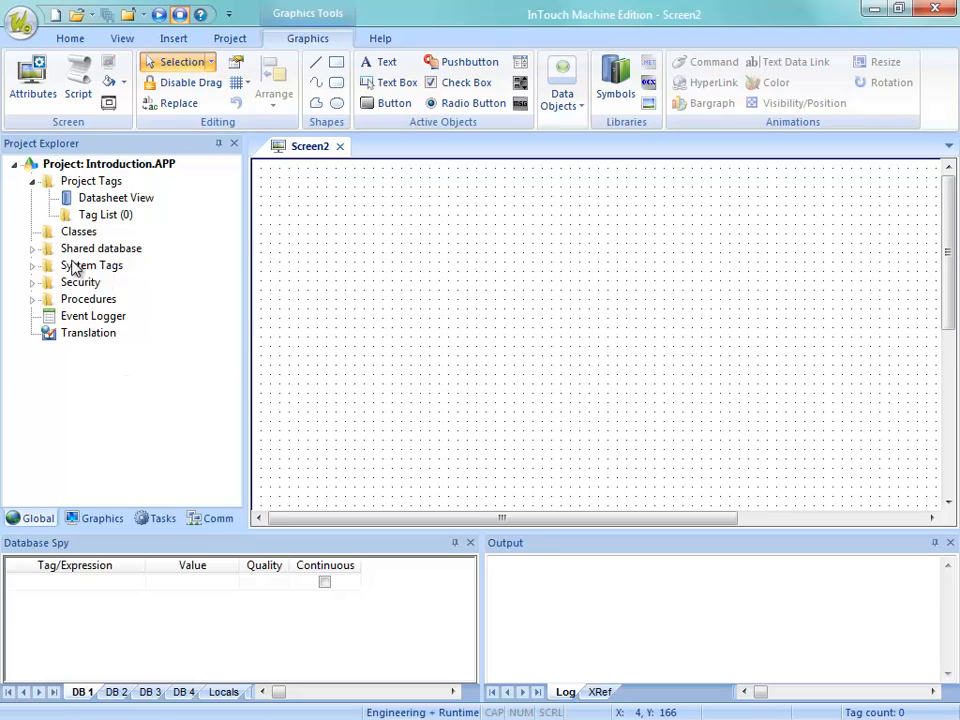
# Open the system tags datasheet to examine the built-in tags
pyautogui.click(72, 234)
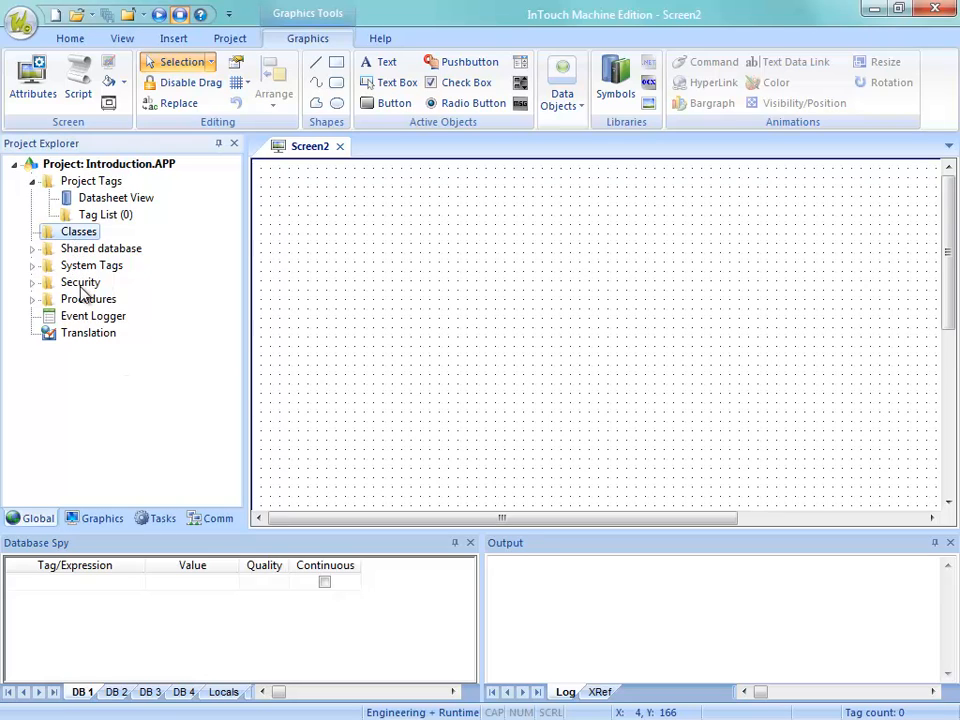
pyautogui.click(32, 266)
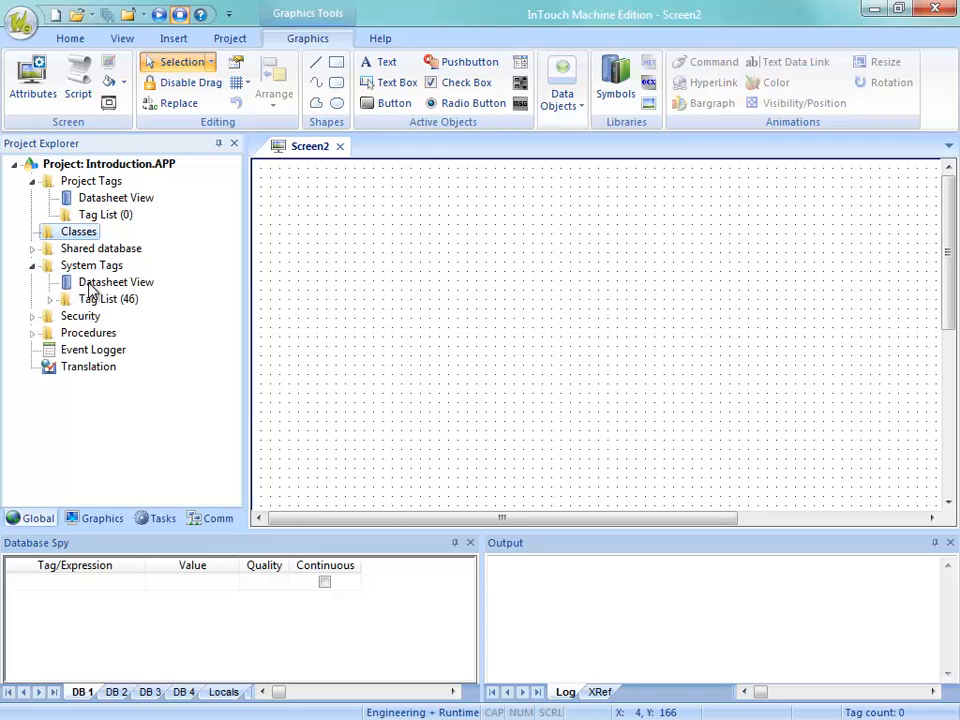
pyautogui.doubleClick(90, 287)
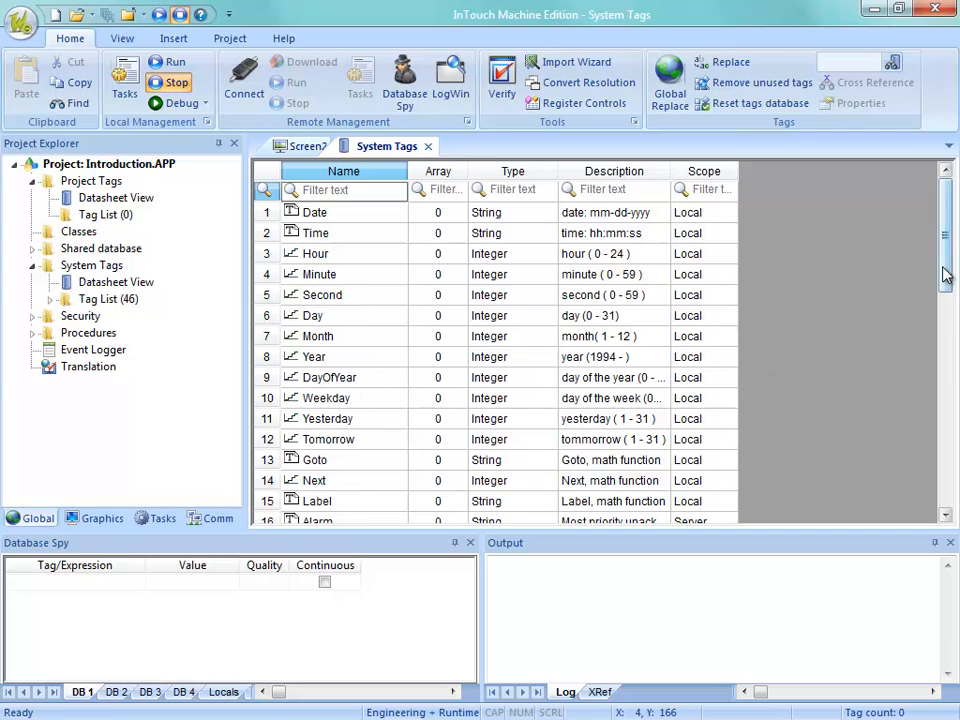
# Examine the remaining built-in system tags, close the datasheet and expand the project's Procedures folder
pyautogui.moveTo(943, 272); pyautogui.dragTo(943, 405)
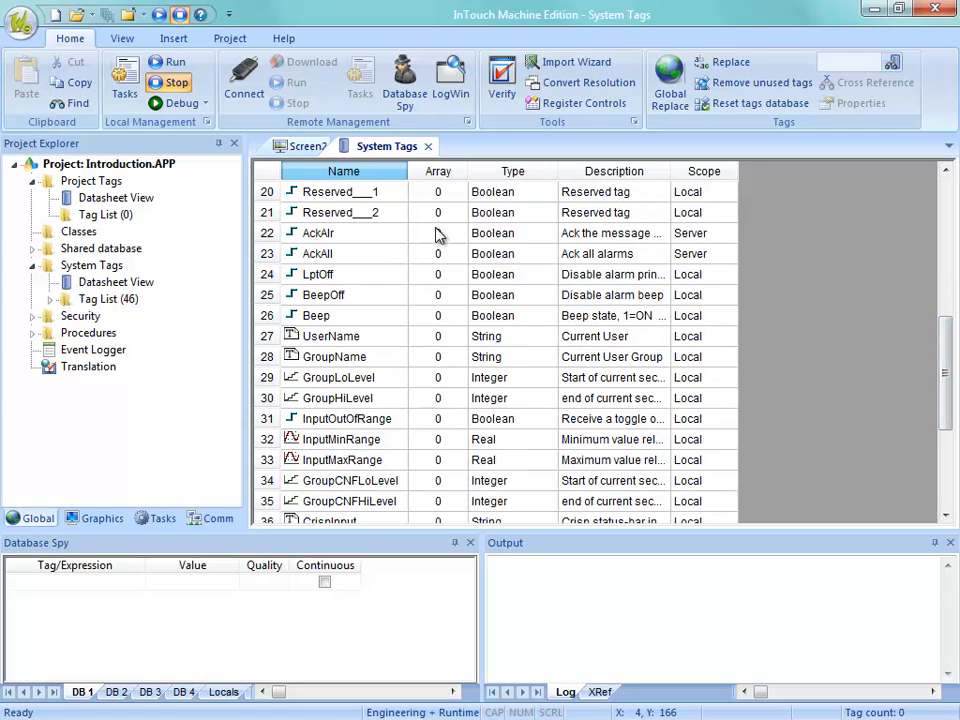
pyautogui.click(428, 146)
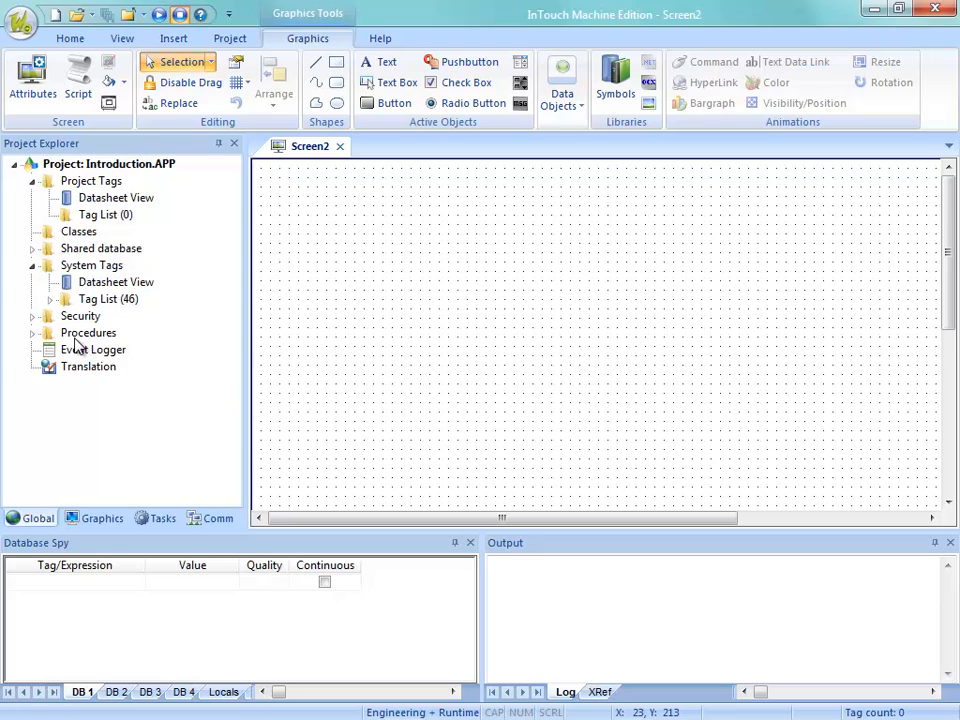
pyautogui.click(32, 333)
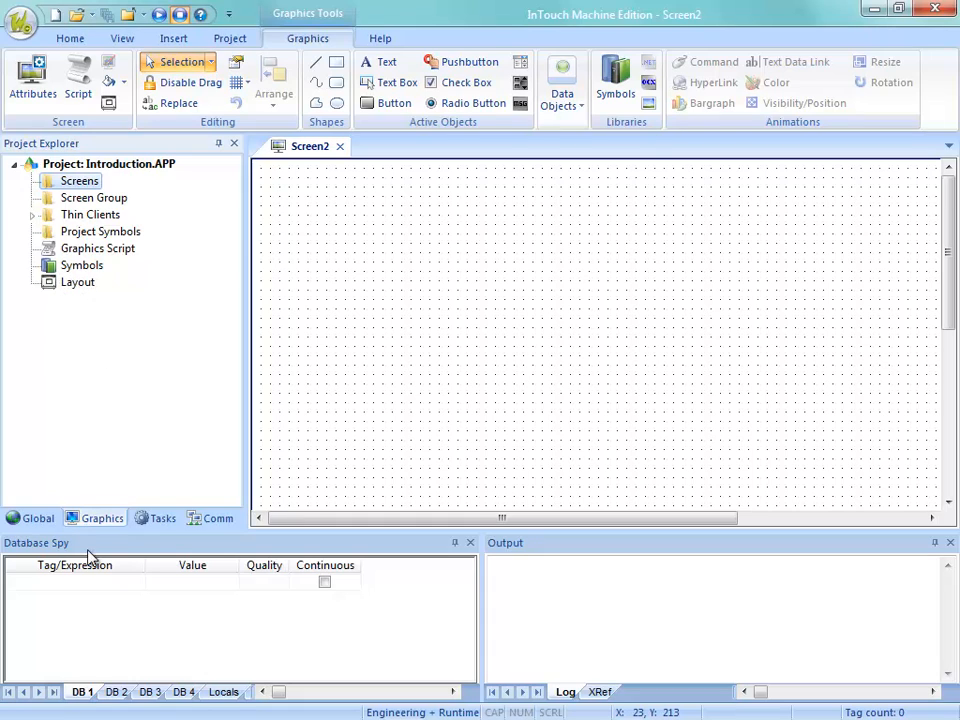
# Examine the project's task folders, including Math and the Startup Script, and view the communication folders
pyautogui.click(160, 519)
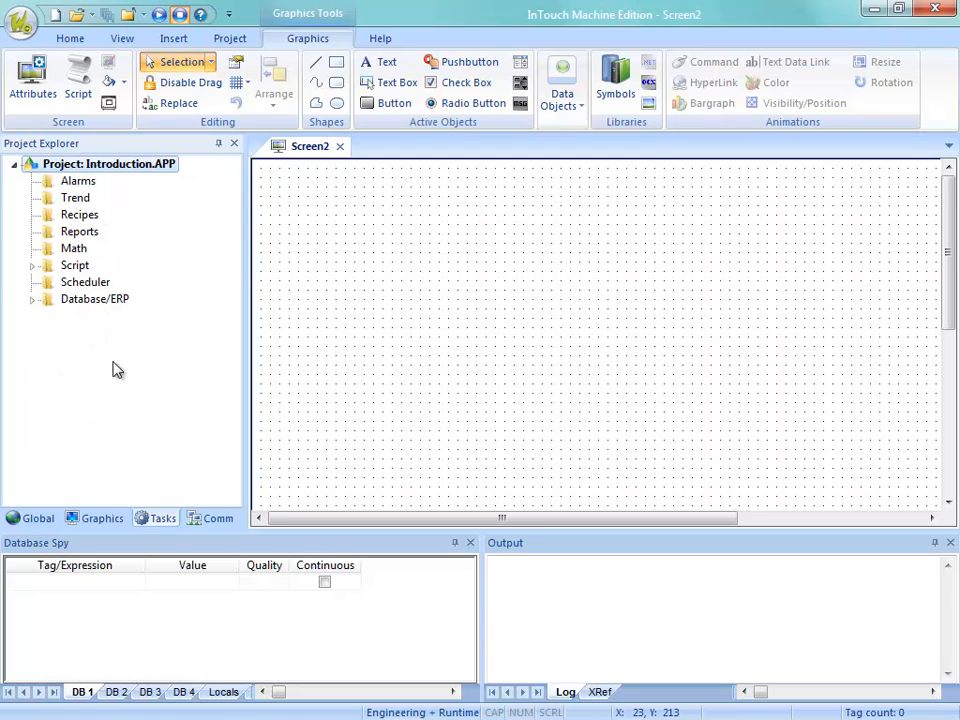
pyautogui.click(72, 252)
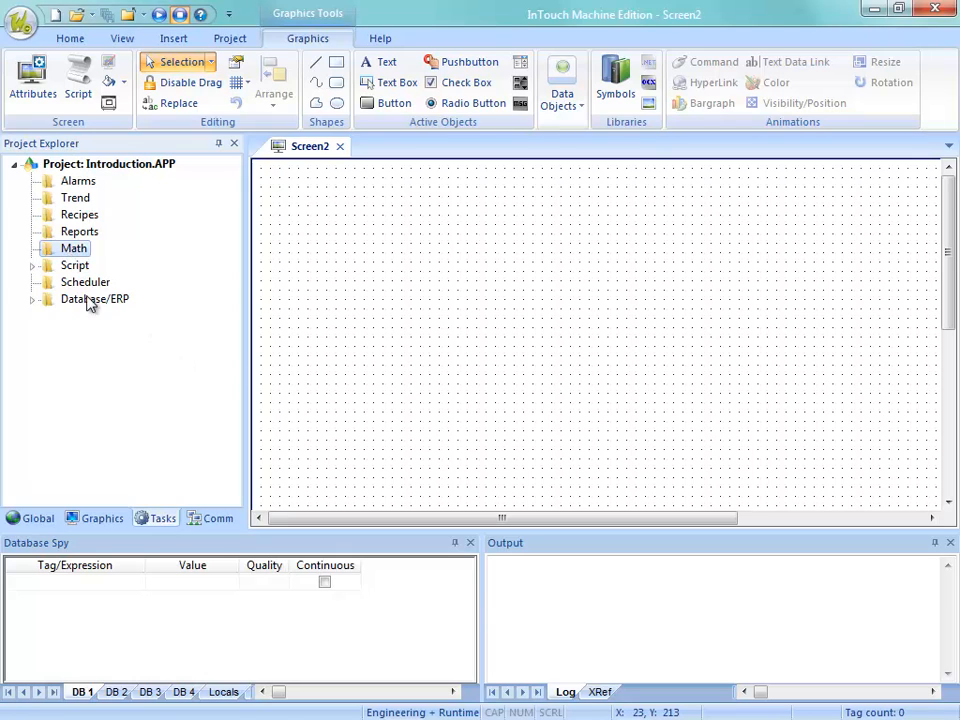
pyautogui.click(33, 266)
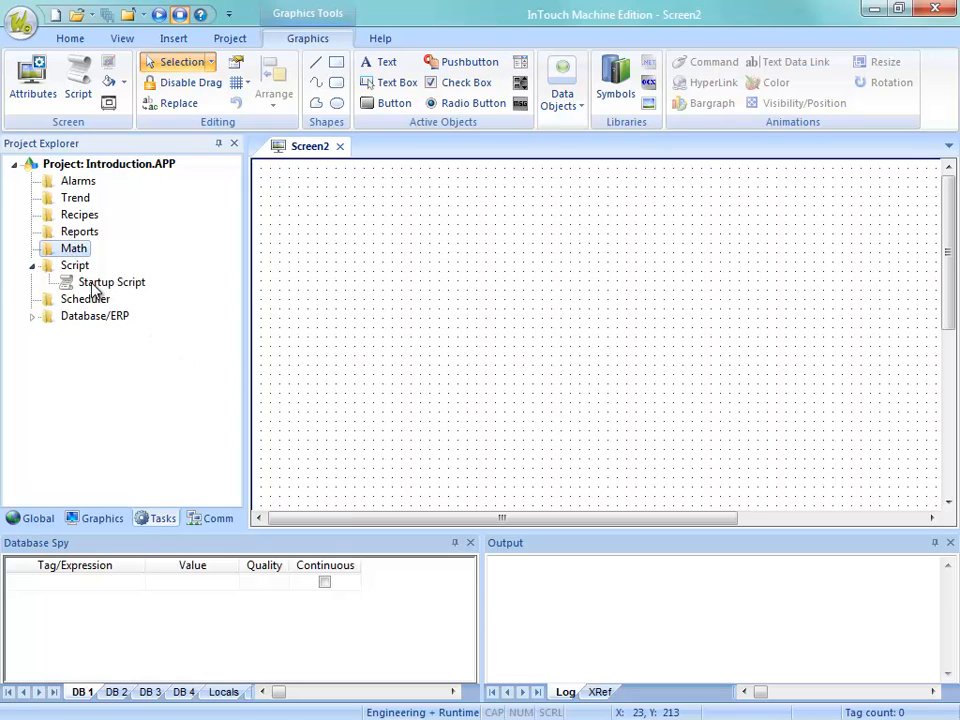
pyautogui.rightClick(76, 270)
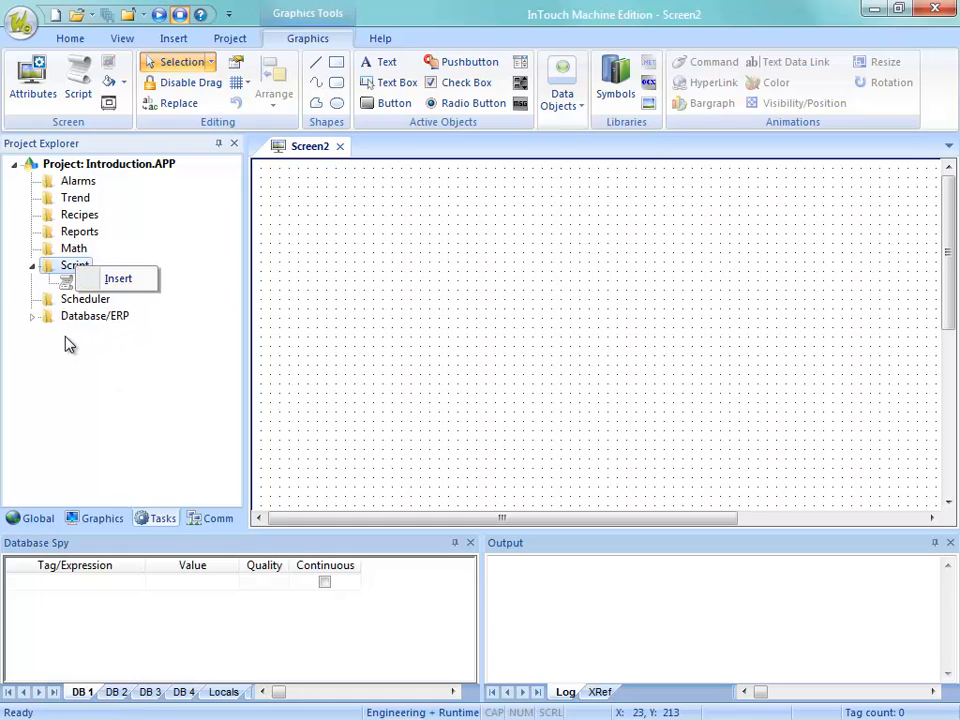
pyautogui.click(90, 350)
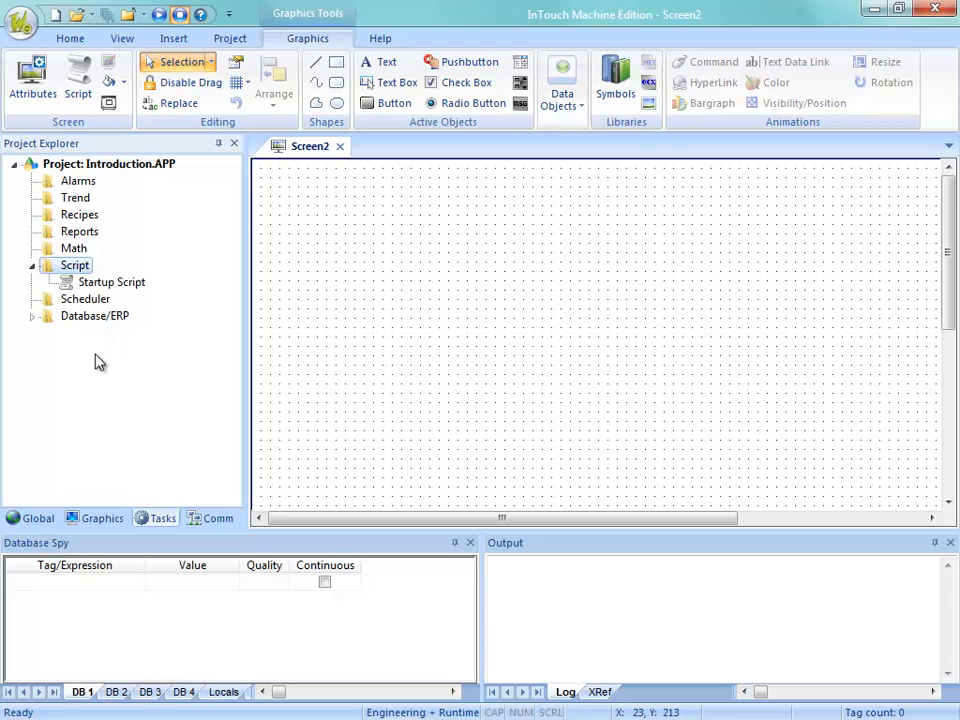
pyautogui.click(212, 518)
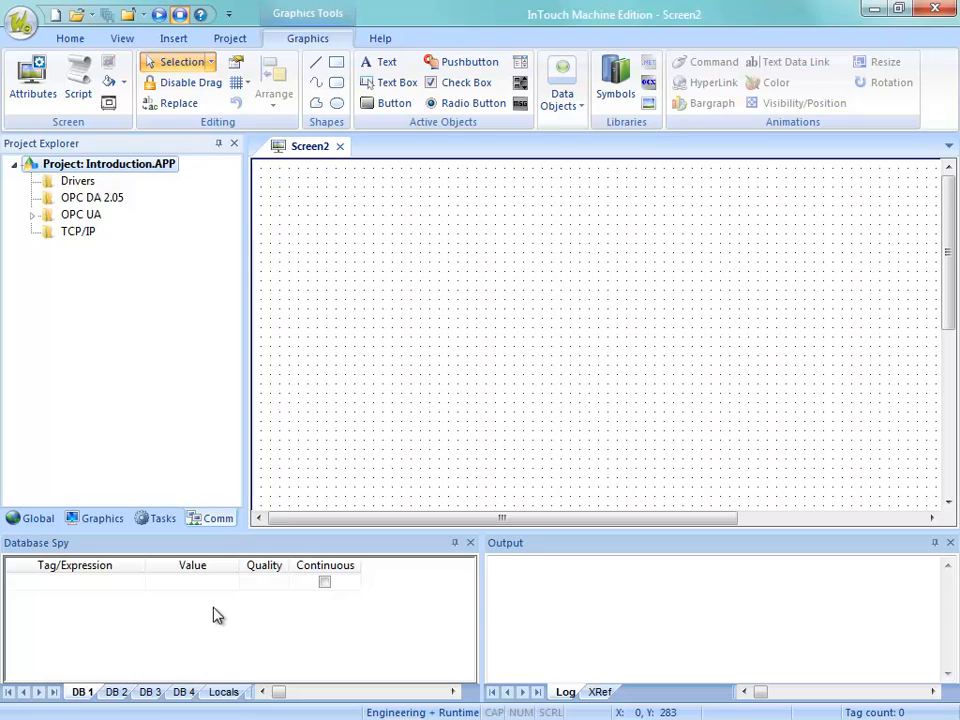
# Look up the Second system tag in the system tags datasheet and add it to DB 1 of the Database Spy
pyautogui.click(75, 588)
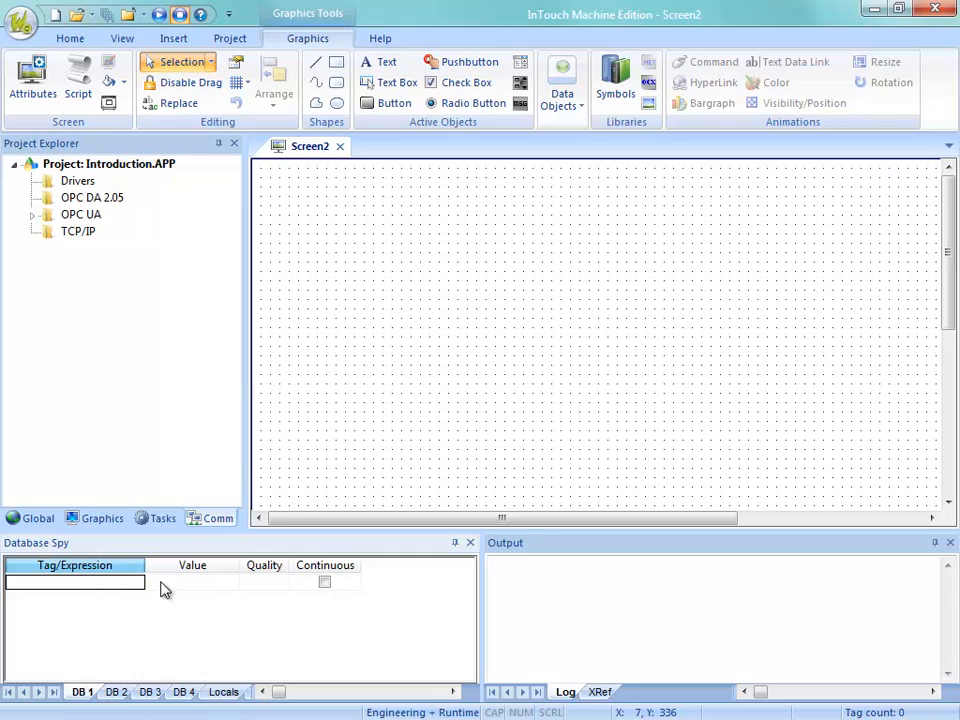
pyautogui.click(40, 518)
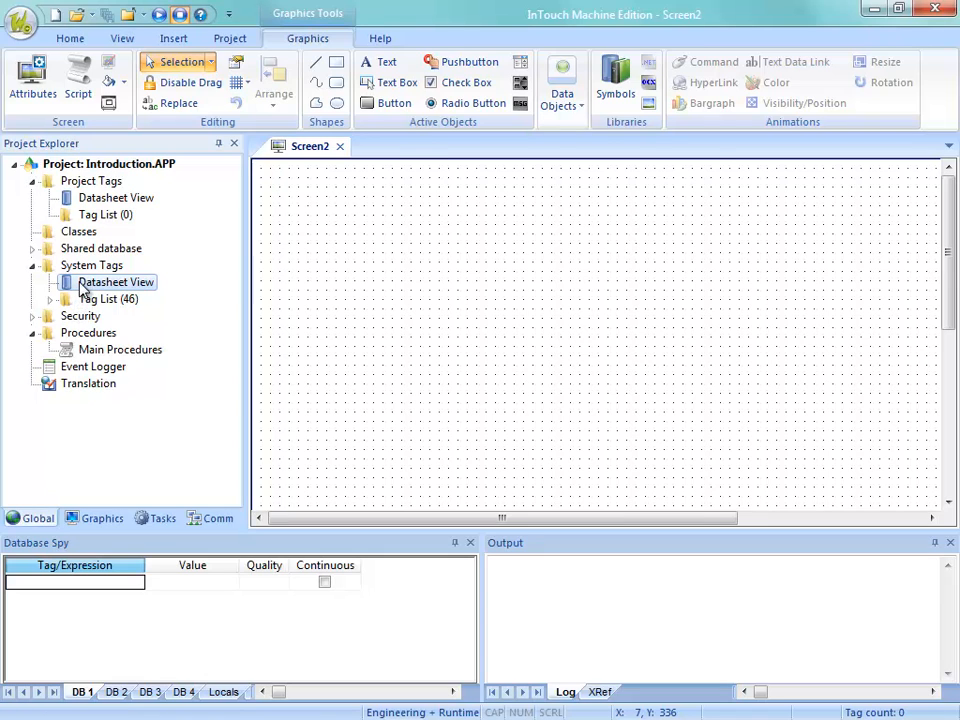
pyautogui.doubleClick(84, 285)
pyautogui.click(324, 300)
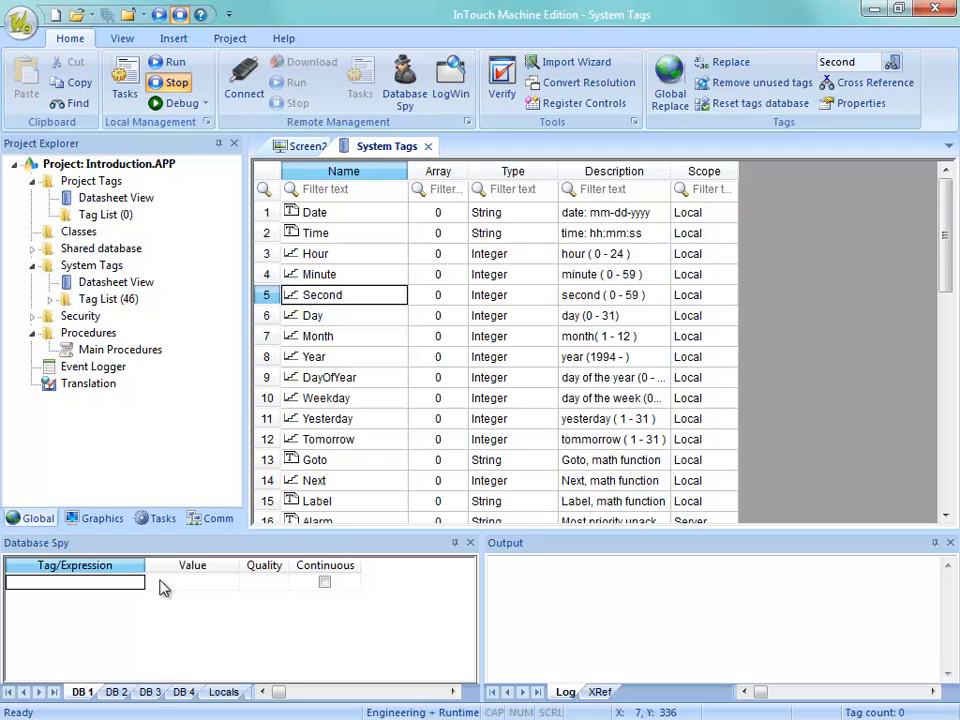
pyautogui.click(108, 590)
pyautogui.write('s')
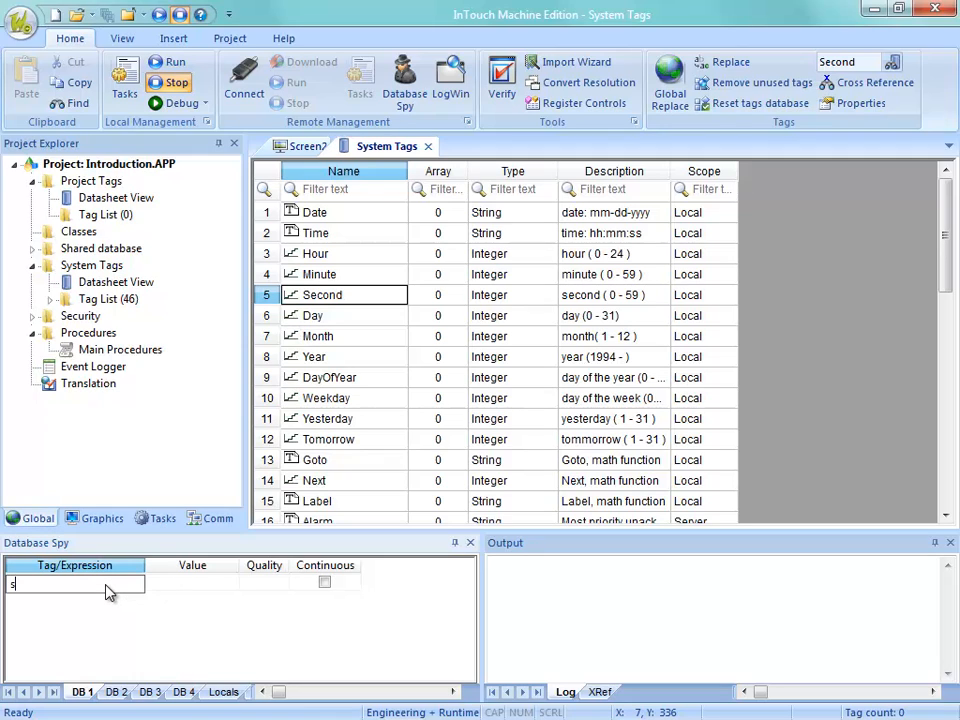
pyautogui.write('econd')
pyautogui.press('Return')
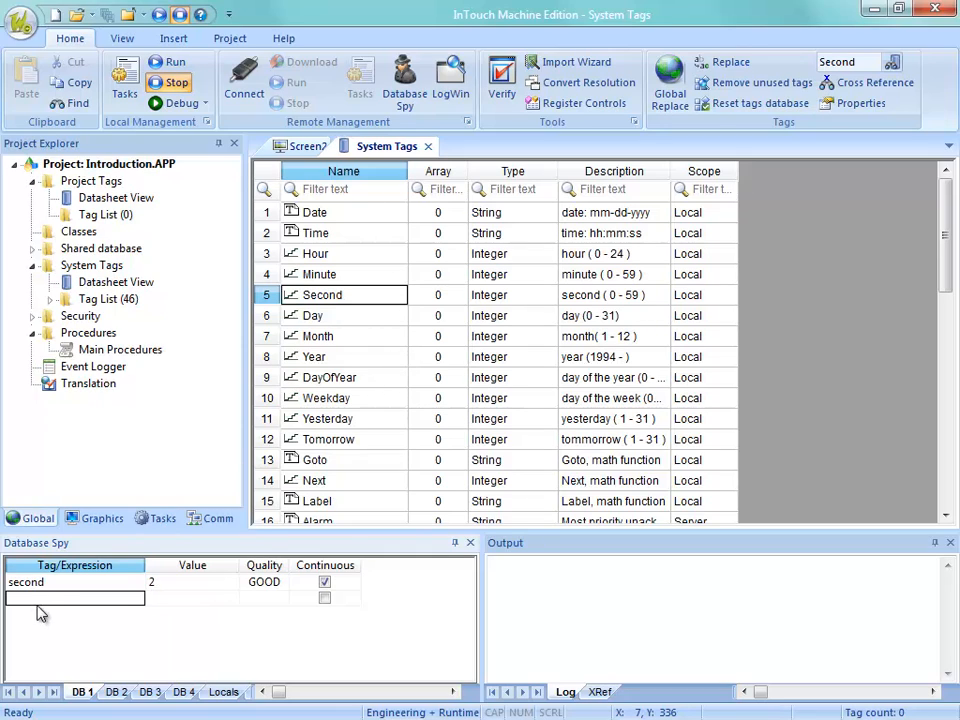
pyautogui.click(428, 147)
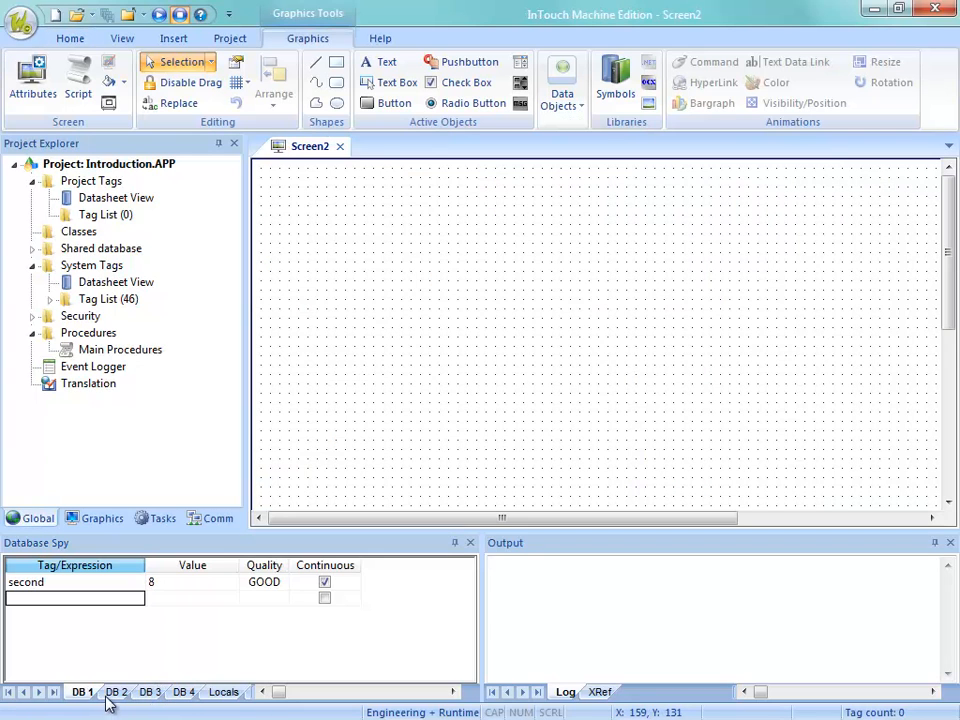
# Examine the Database Spy's DB 2 to DB 4 sheets and its Locals and Stack Frame views
pyautogui.click(113, 695)
pyautogui.click(150, 695)
pyautogui.click(183, 695)
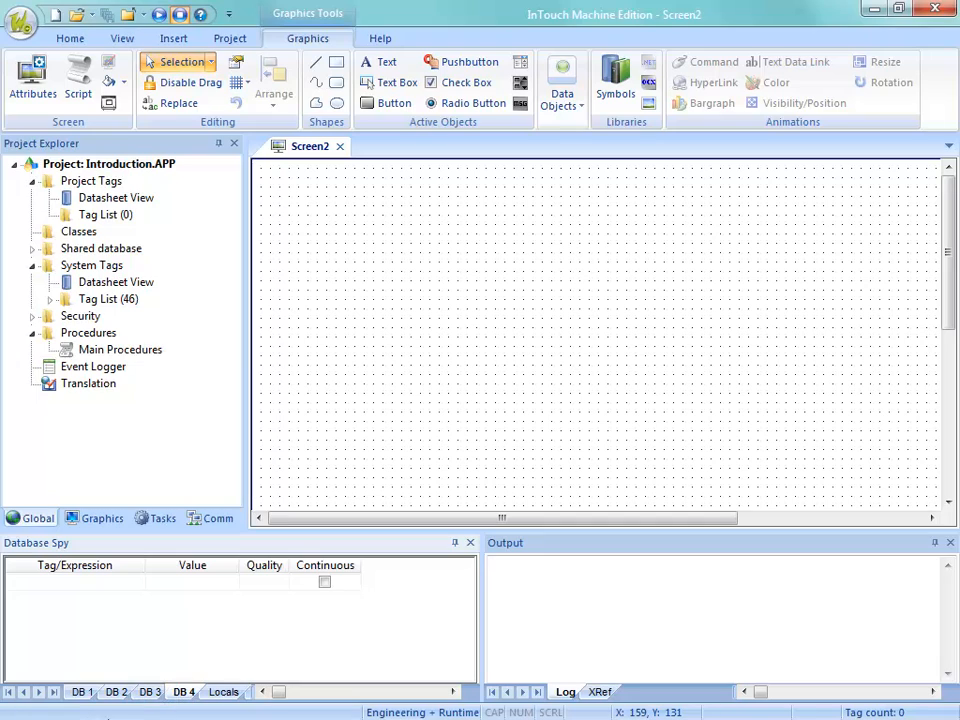
pyautogui.click(78, 693)
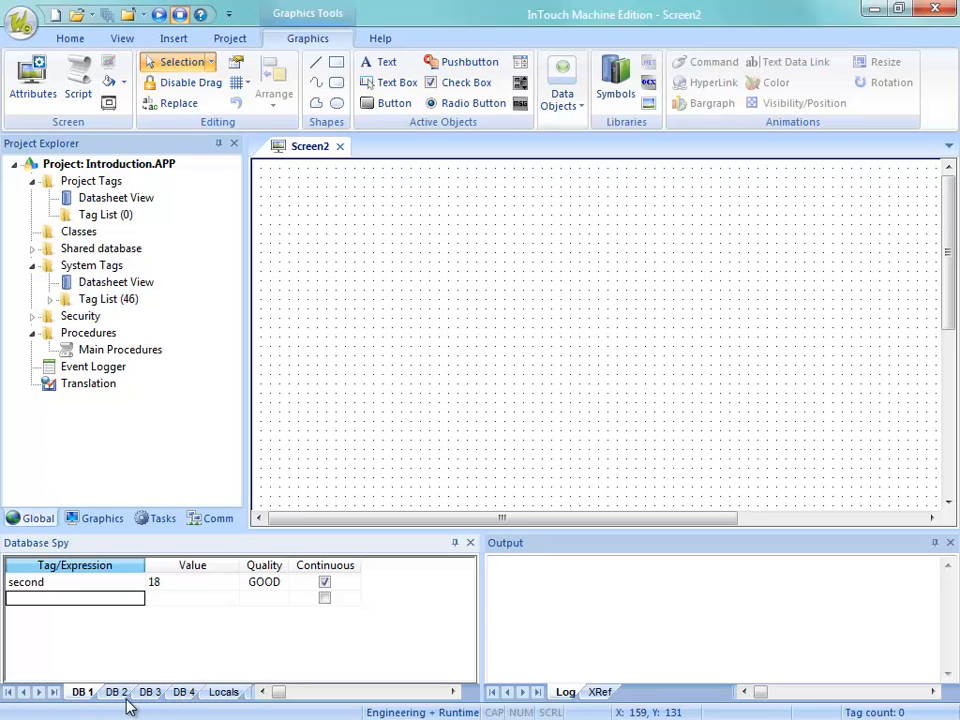
pyautogui.click(242, 694)
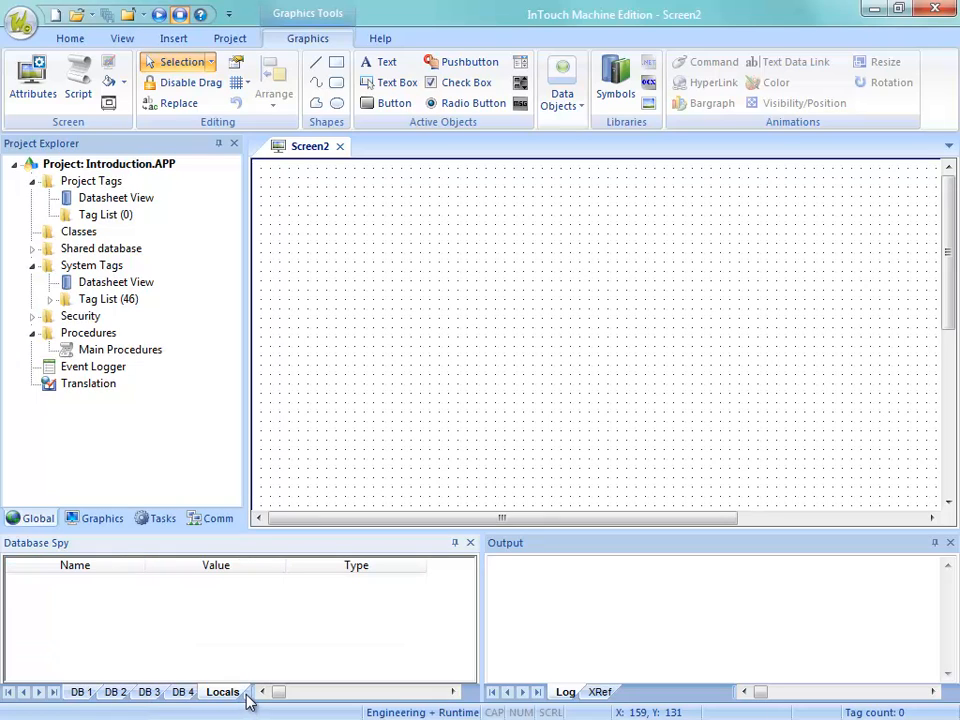
pyautogui.moveTo(253, 692); pyautogui.dragTo(312, 692)
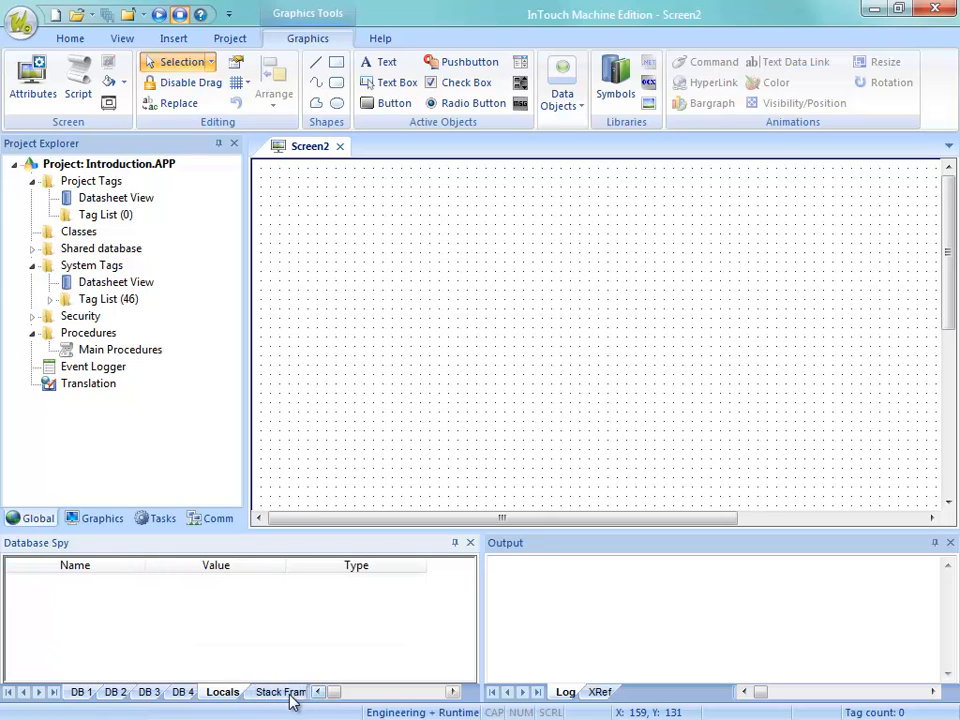
pyautogui.click(288, 695)
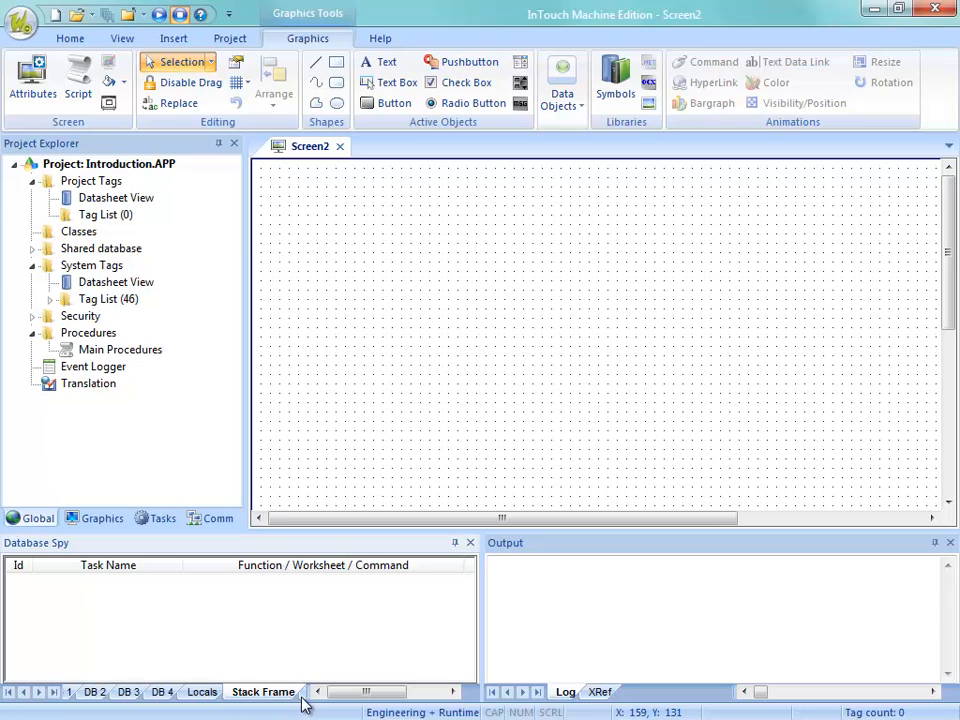
pyautogui.click(212, 695)
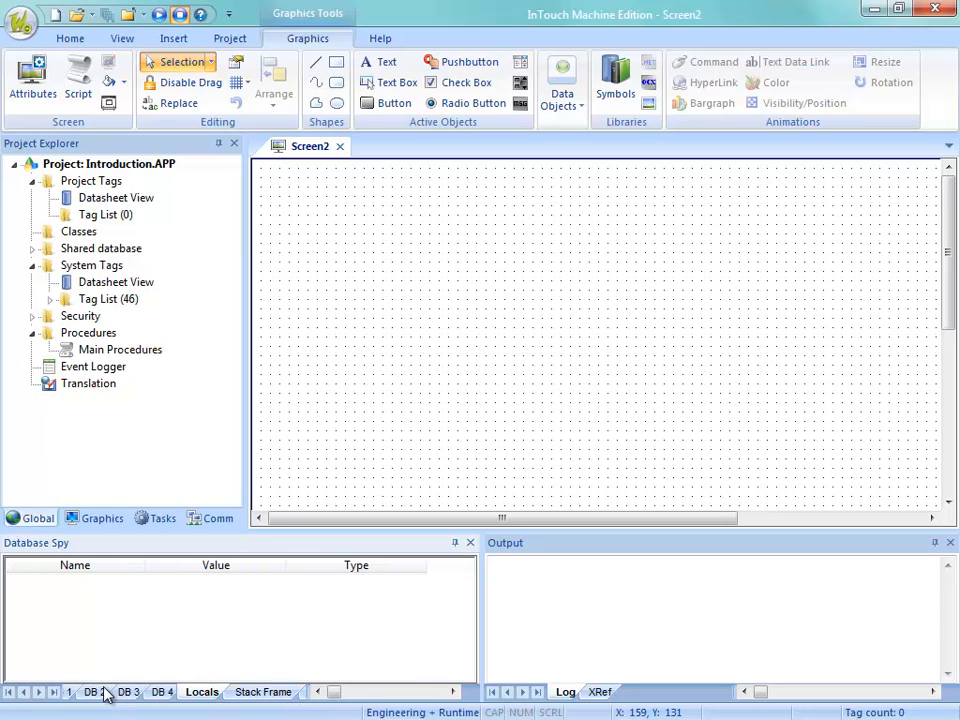
# Enable the Insert date/time log option, view the log tags and accept the Output window's log settings
pyautogui.rightClick(529, 576)
pyautogui.click(577, 517)
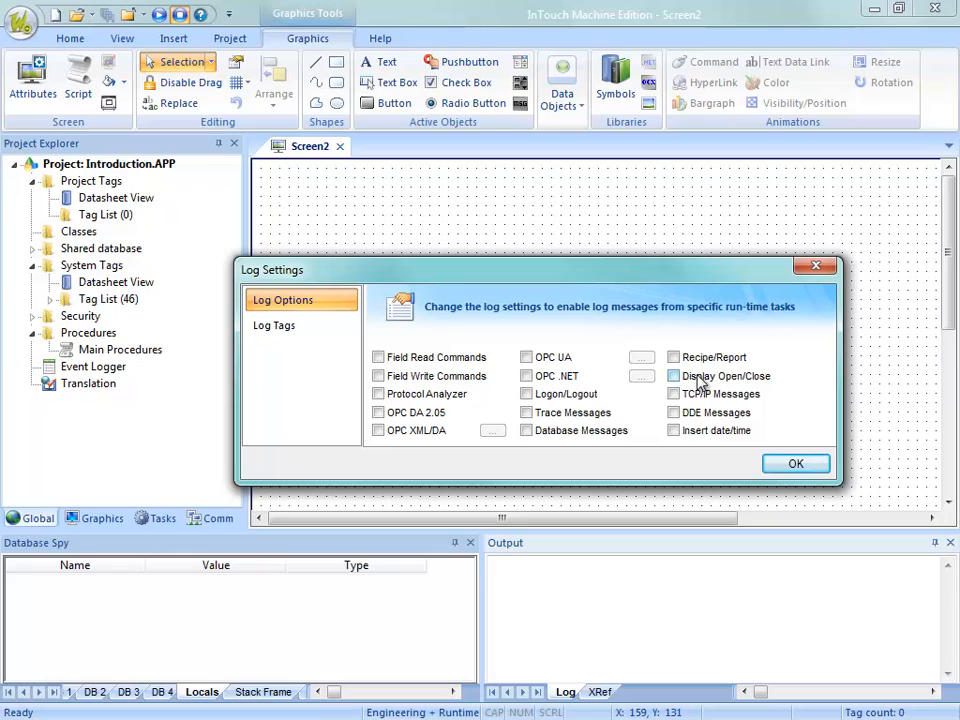
pyautogui.click(673, 430)
pyautogui.click(280, 336)
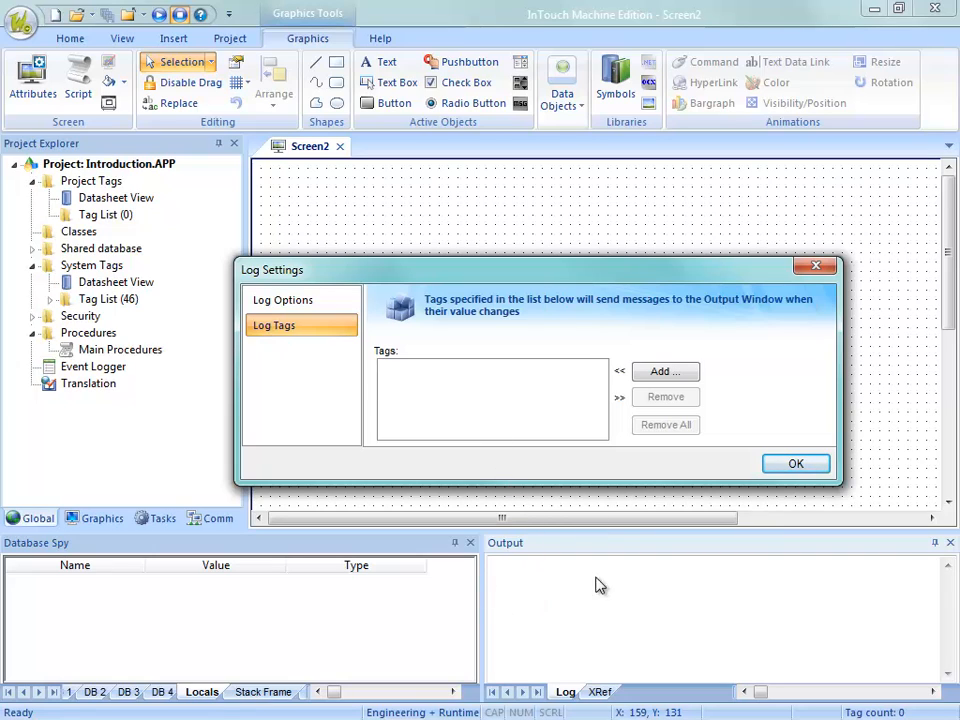
pyautogui.click(779, 464)
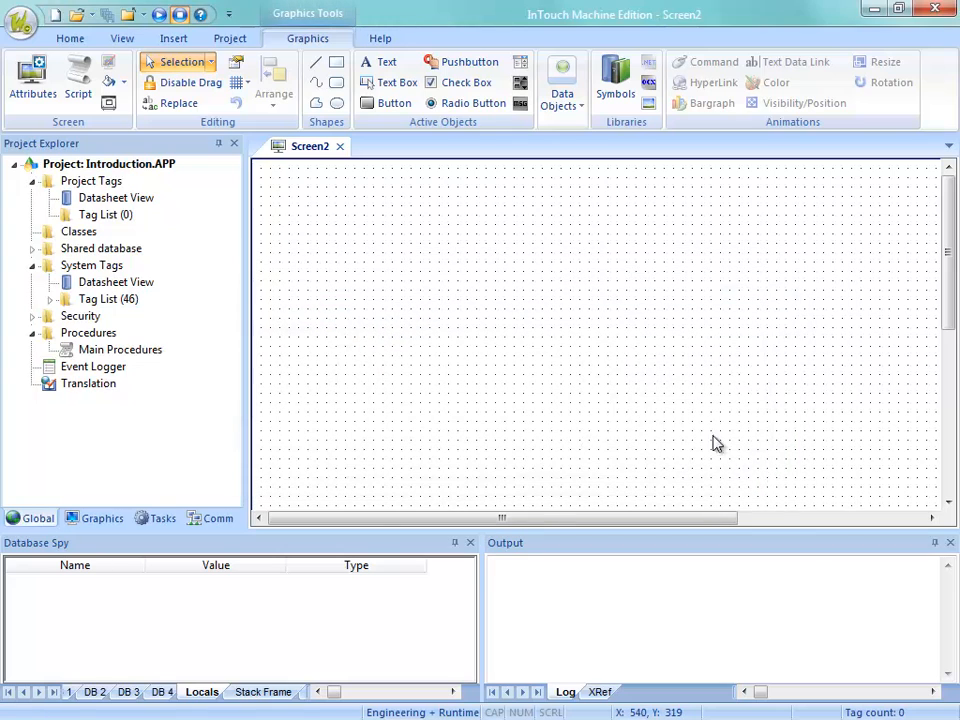
# Undock the Database Spy over the screen editor, enlarge the floating window and close it
pyautogui.click(66, 40)
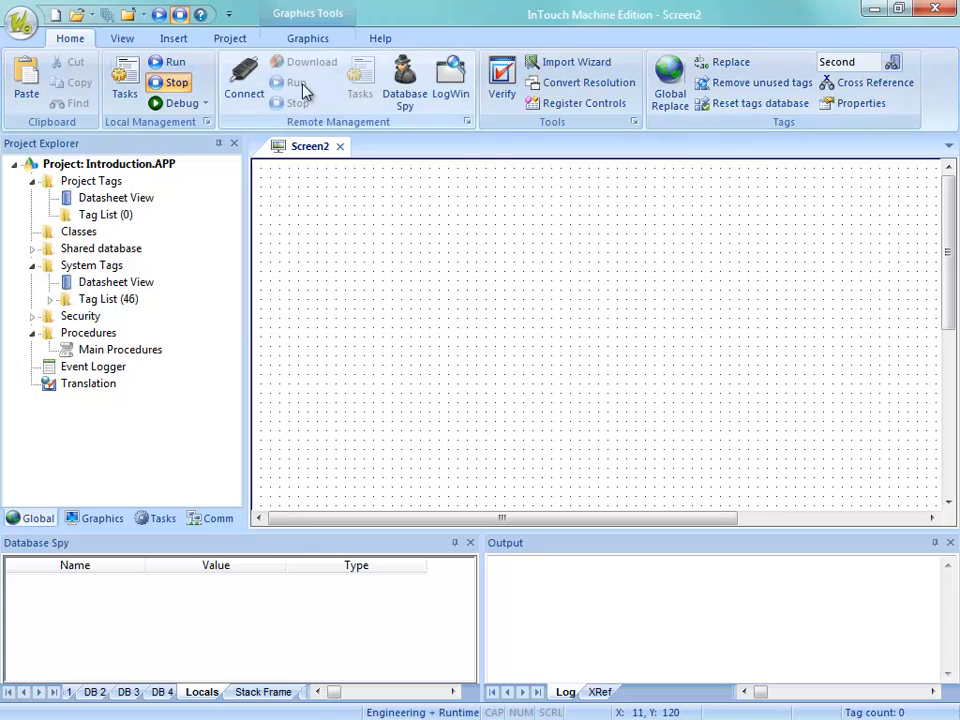
pyautogui.click(122, 40)
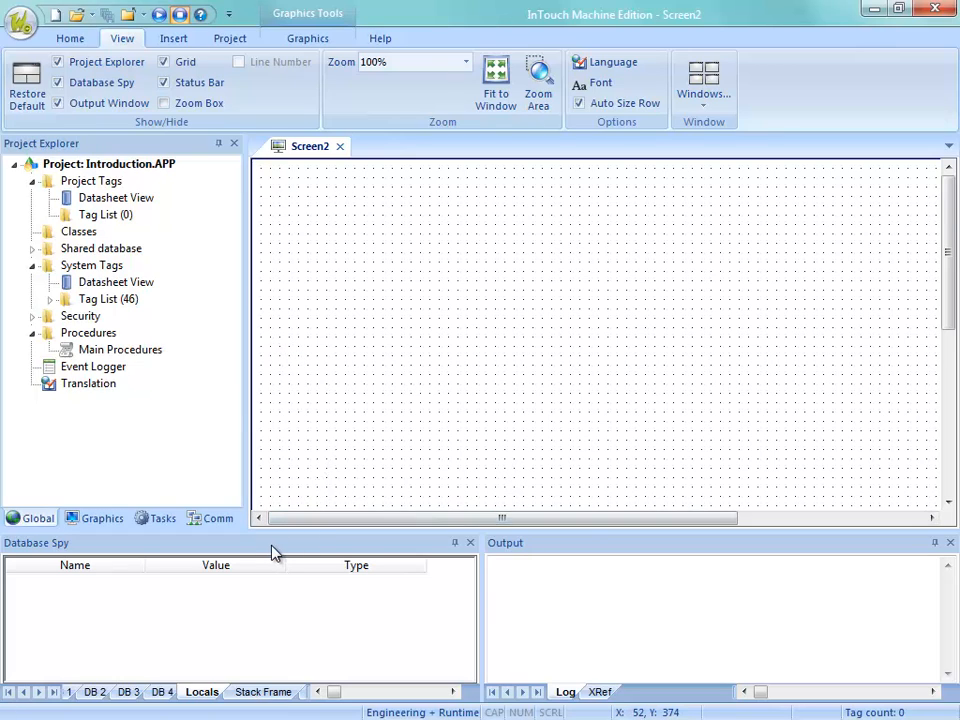
pyautogui.moveTo(273, 548); pyautogui.dragTo(415, 293)
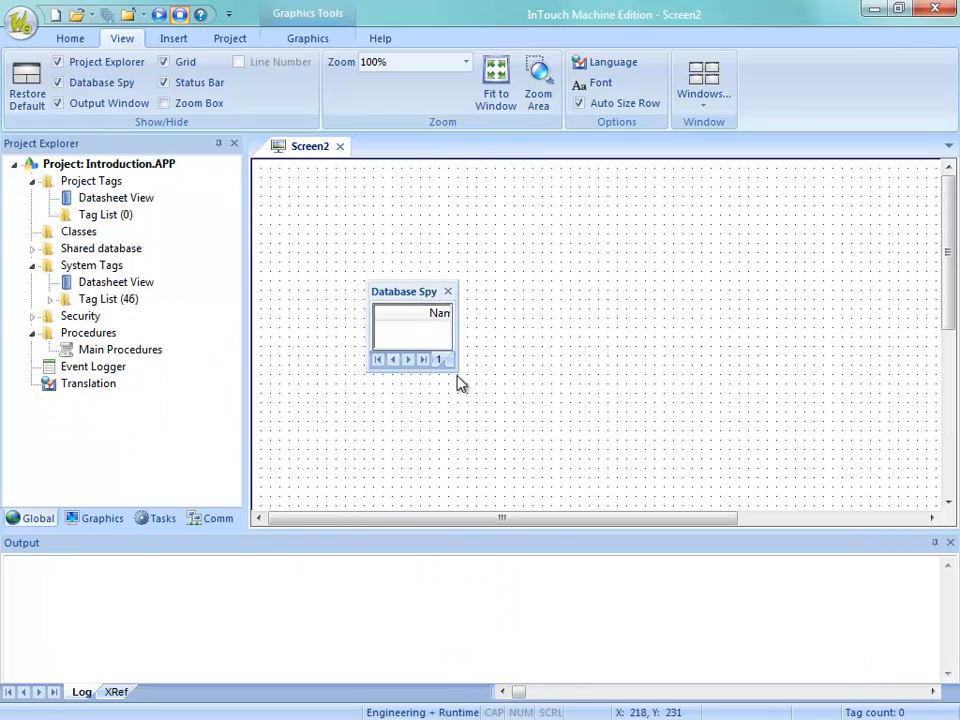
pyautogui.moveTo(456, 372); pyautogui.dragTo(574, 478)
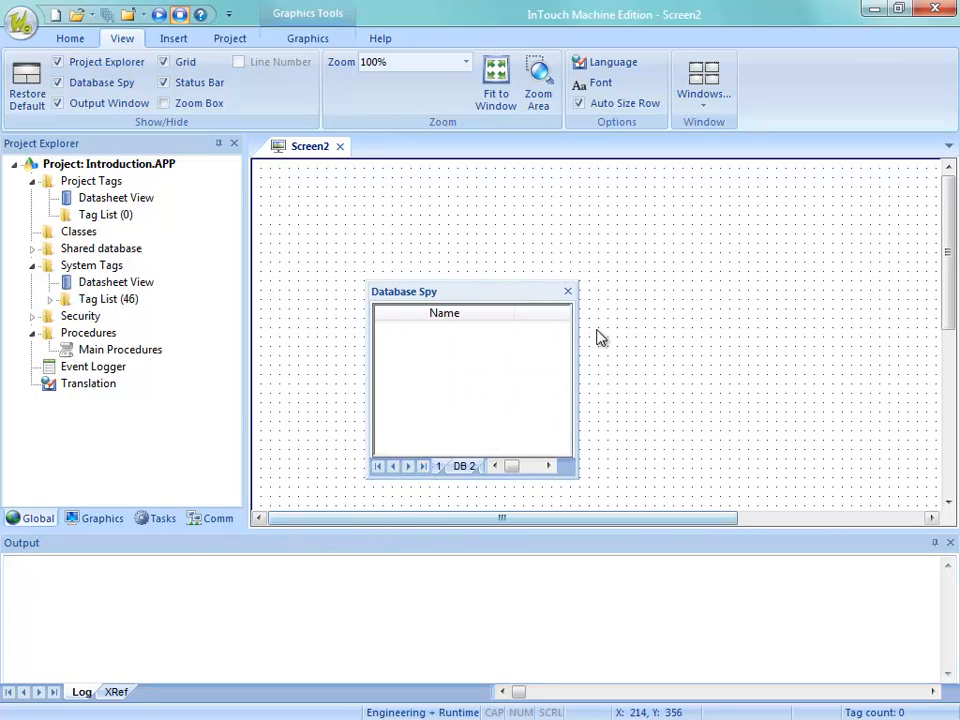
pyautogui.click(567, 291)
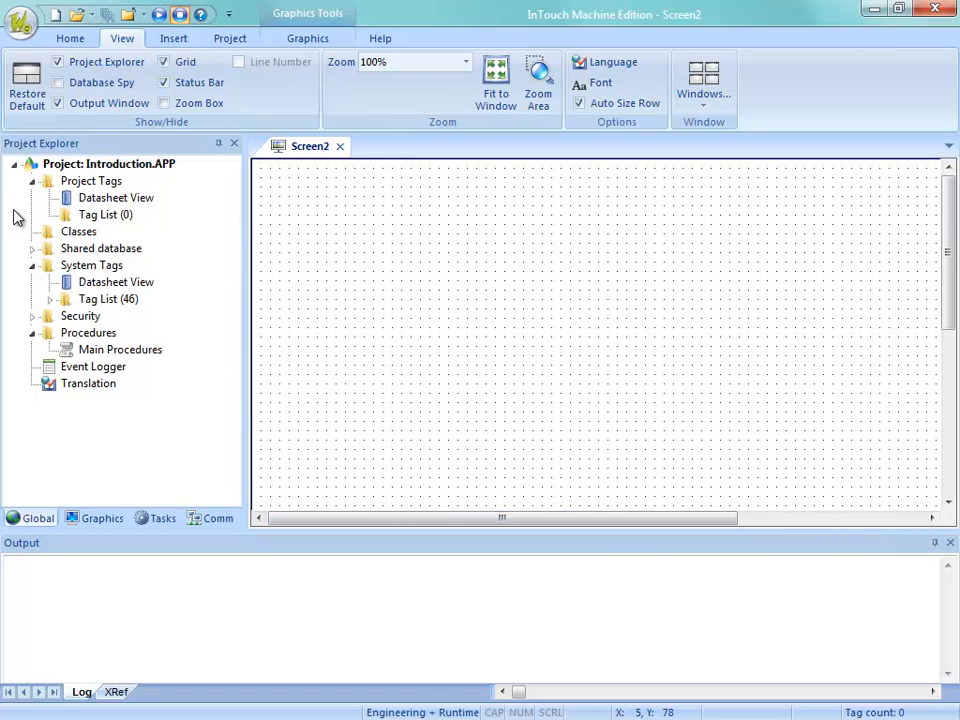
# Auto-hide the Project Explorer, toggle the visibility of the development windows and restore the default window layout
pyautogui.click(219, 145)
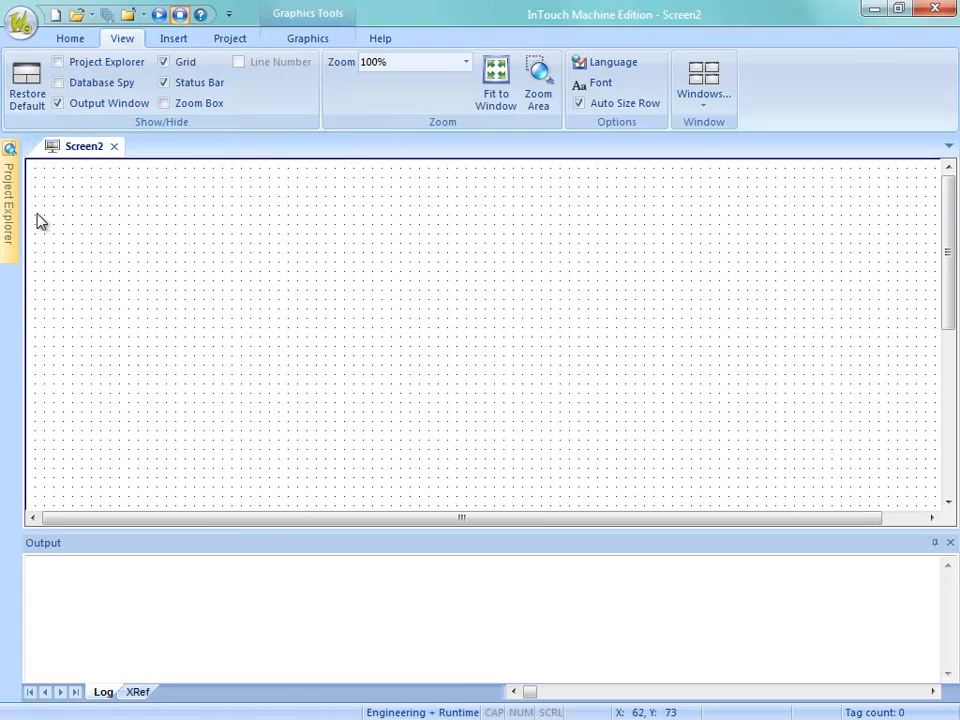
pyautogui.moveTo(14, 218)
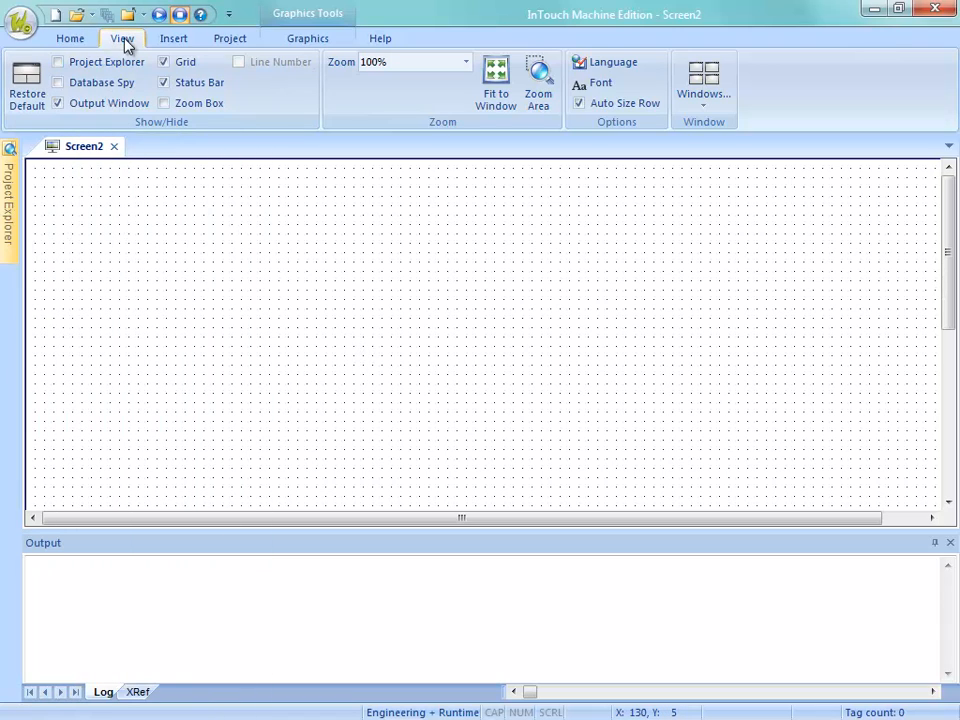
pyautogui.click(66, 86)
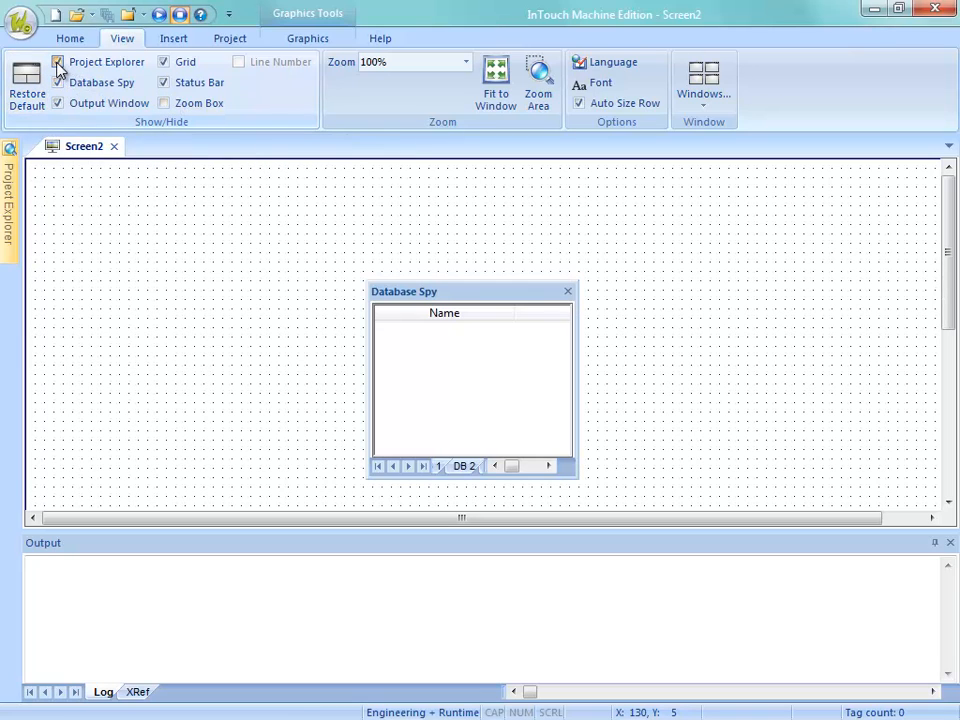
pyautogui.click(58, 62)
pyautogui.click(59, 102)
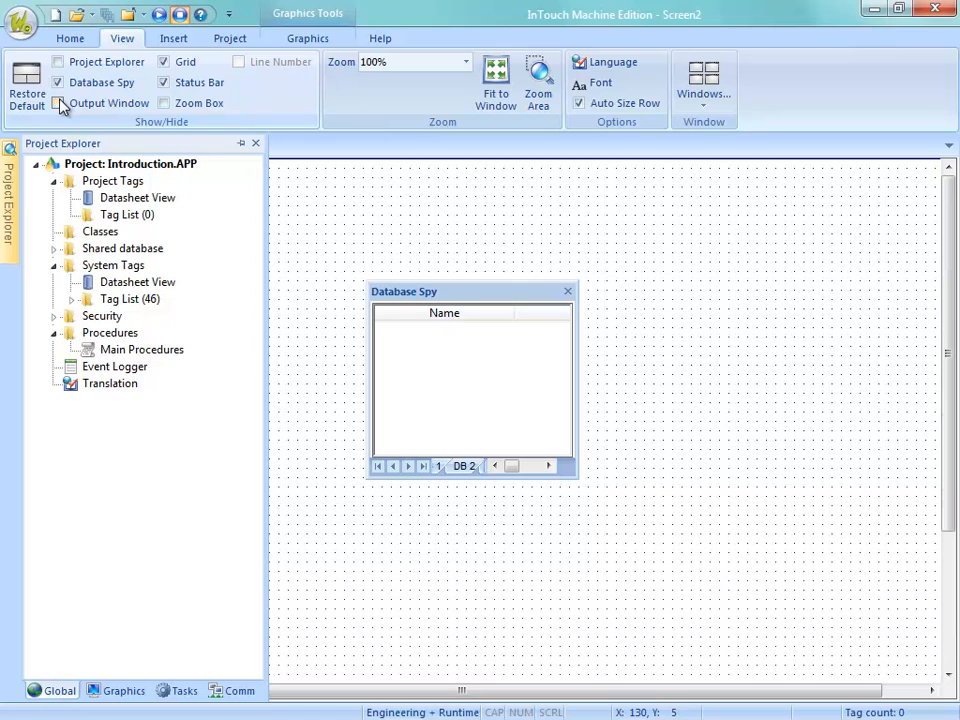
pyautogui.click(59, 85)
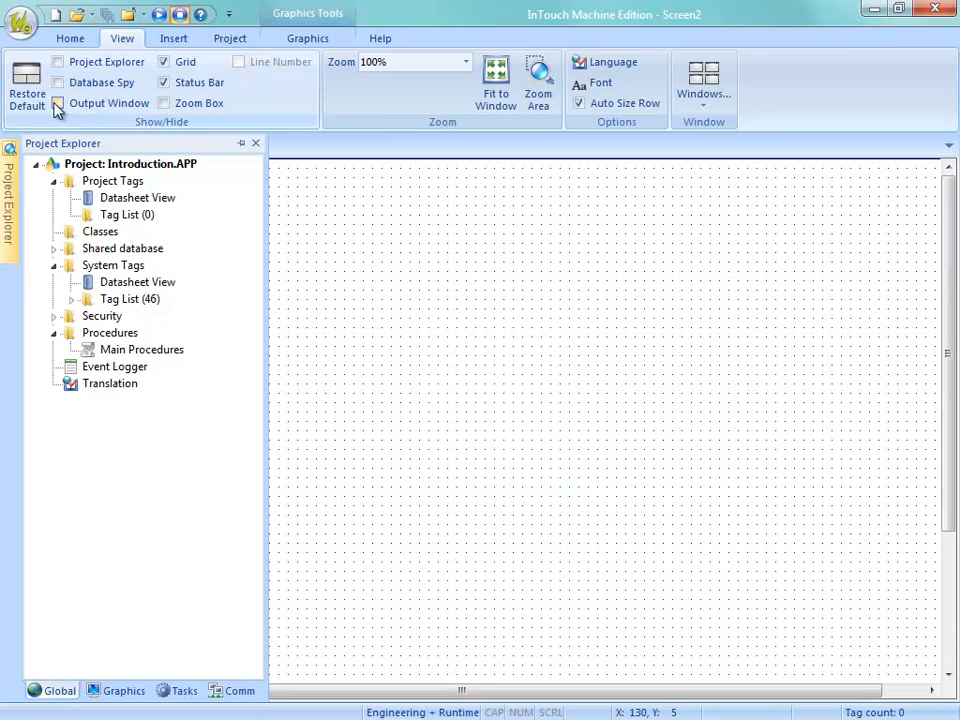
pyautogui.click(27, 95)
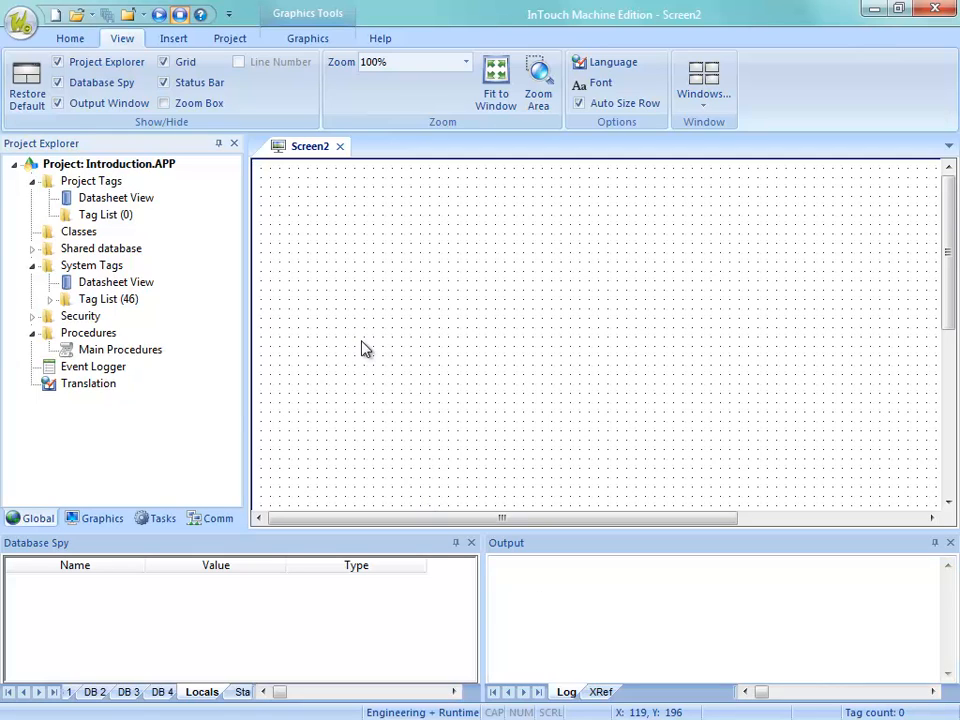
# Show the Zoom Box, raise and lower its magnification, and close it
pyautogui.click(190, 113)
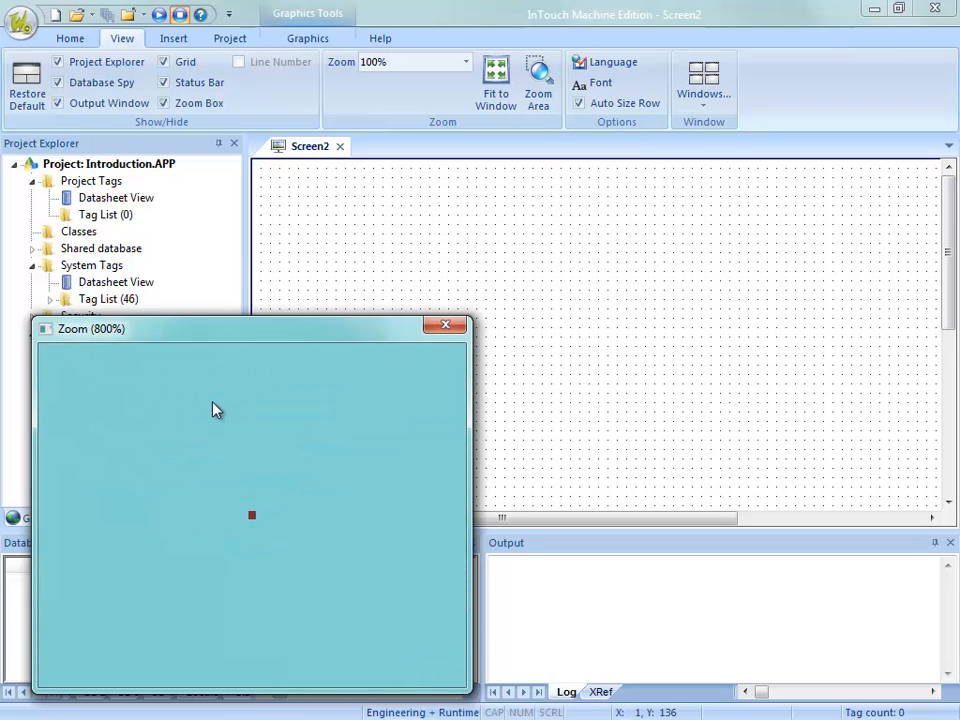
pyautogui.click(213, 403)
pyautogui.click(213, 408)
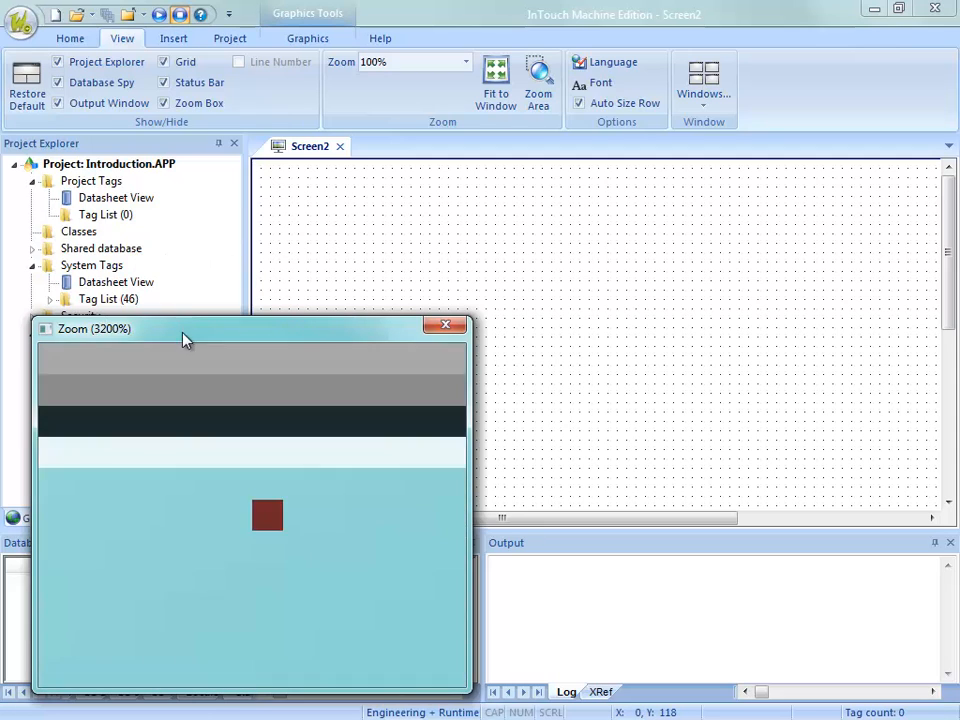
pyautogui.rightClick(180, 393)
pyautogui.rightClick(180, 393)
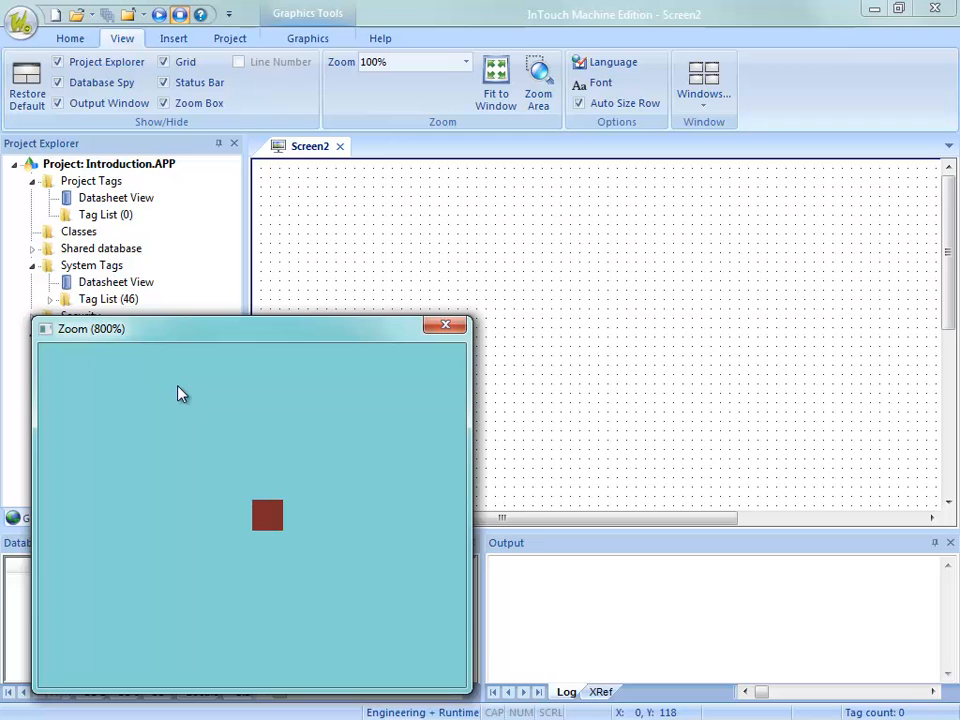
pyautogui.rightClick(180, 393)
pyautogui.rightClick(180, 392)
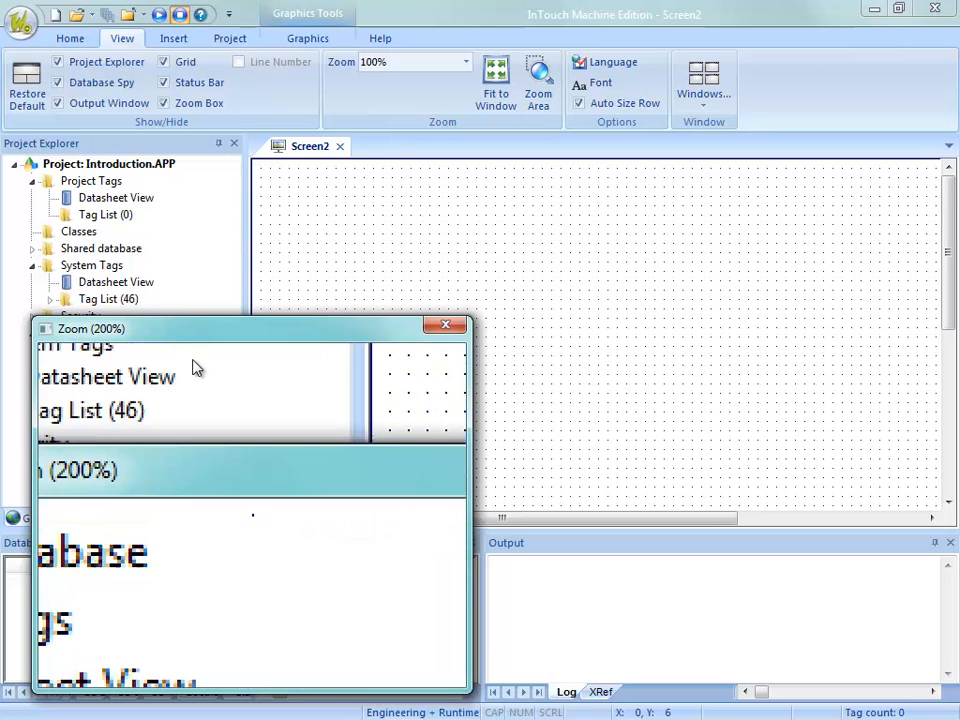
pyautogui.click(446, 325)
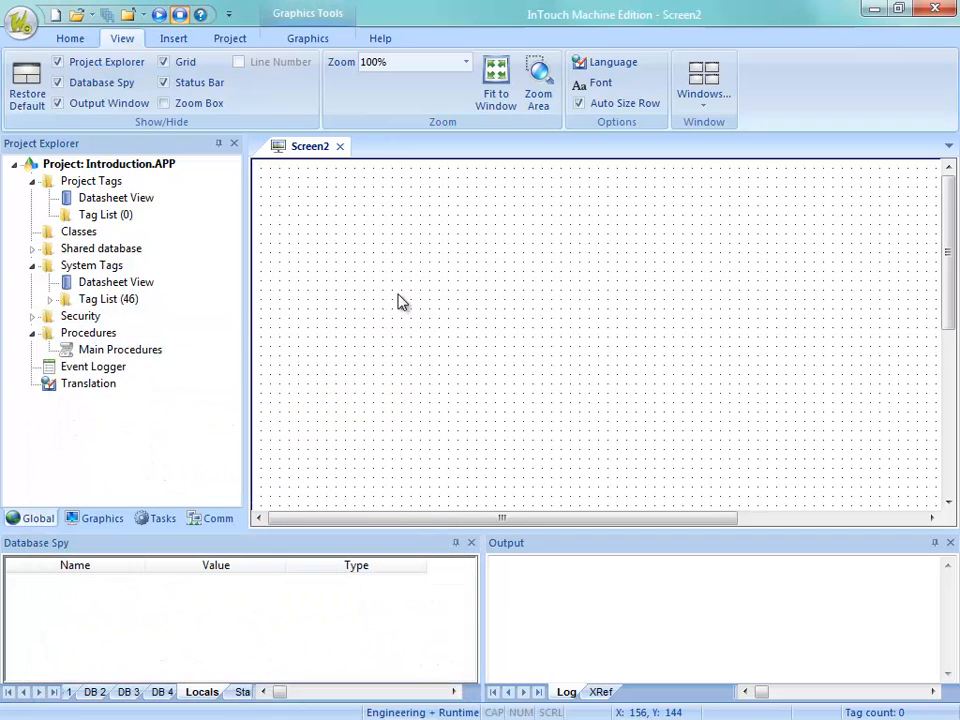
# Review the available commands for inserting items, configuring project settings and editing graphics
pyautogui.click(173, 38)
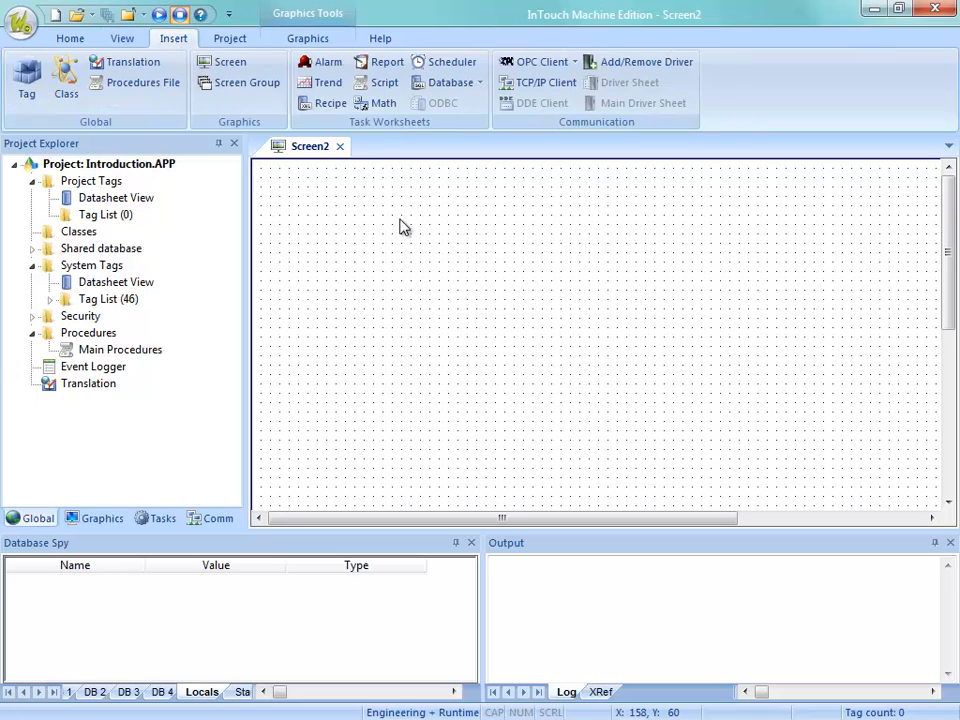
pyautogui.click(235, 39)
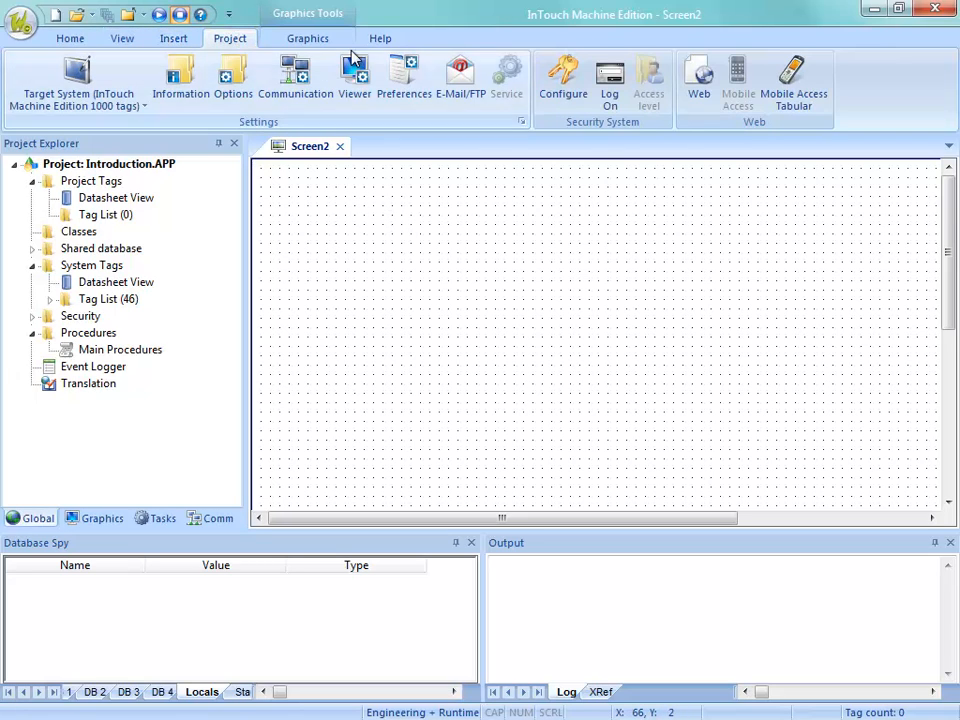
pyautogui.click(303, 40)
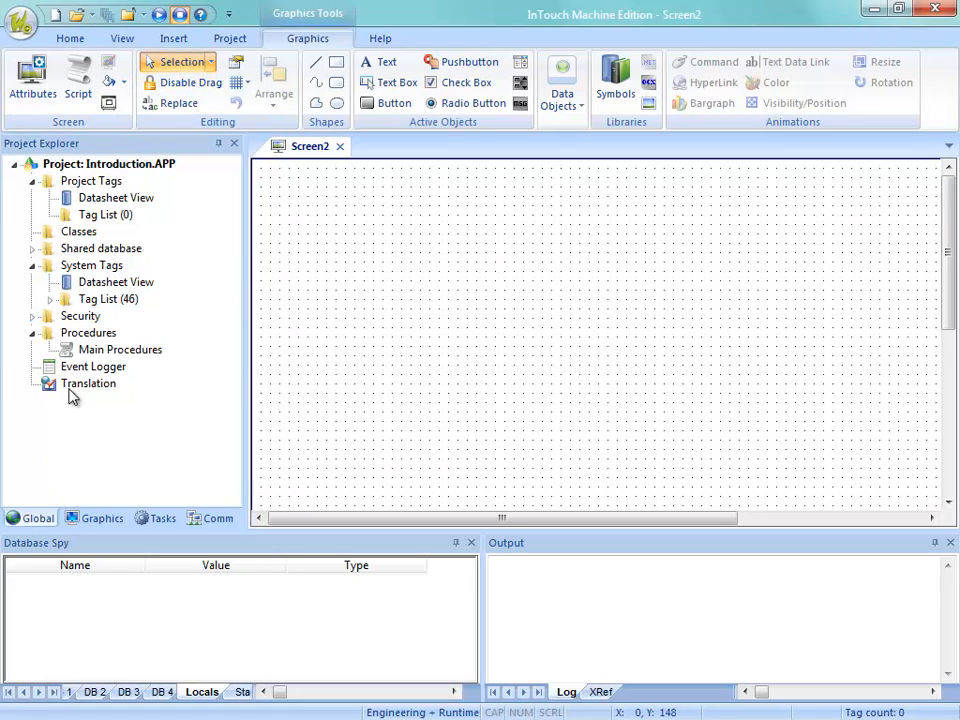
# Close Screen2 and insert a new screen among the project graphics, accepting the default attributes with a size of 1024 by 768
pyautogui.click(90, 512)
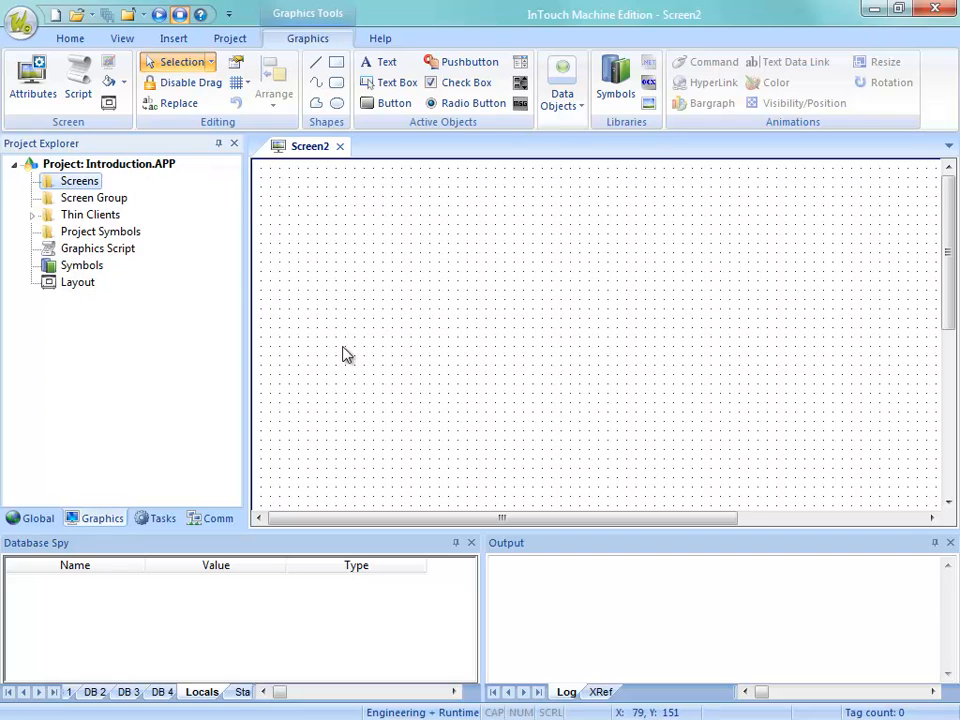
pyautogui.click(339, 146)
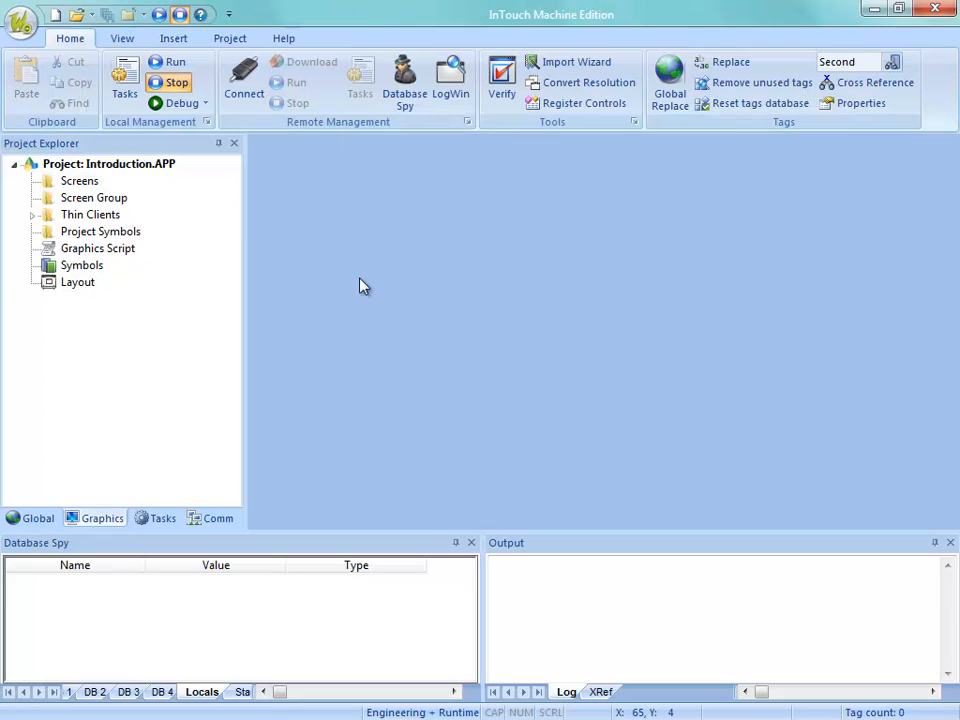
pyautogui.rightClick(77, 186)
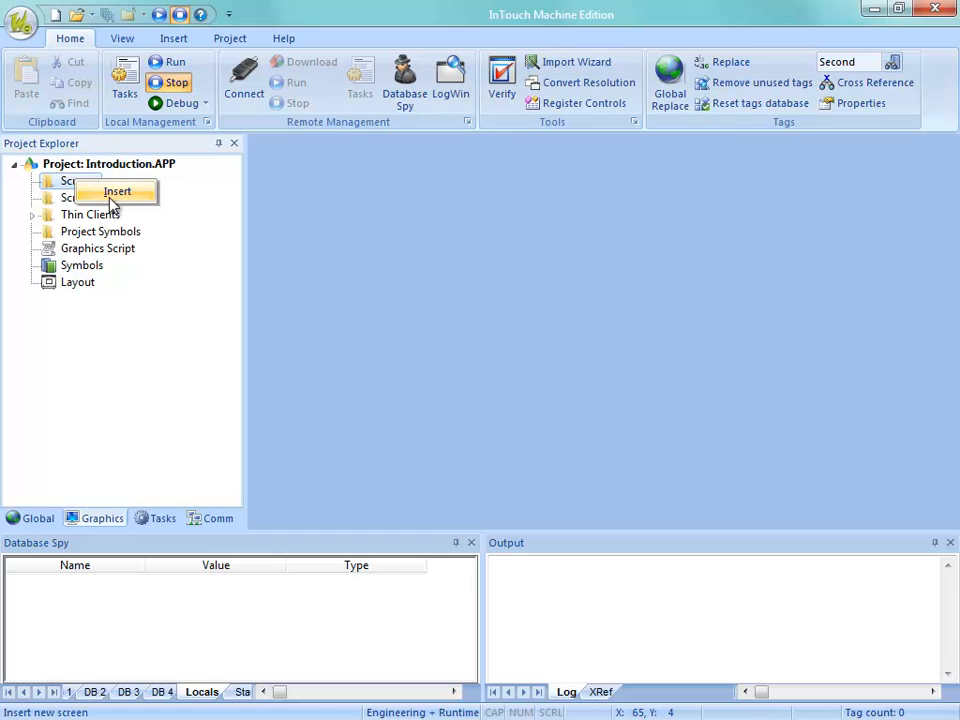
pyautogui.click(111, 196)
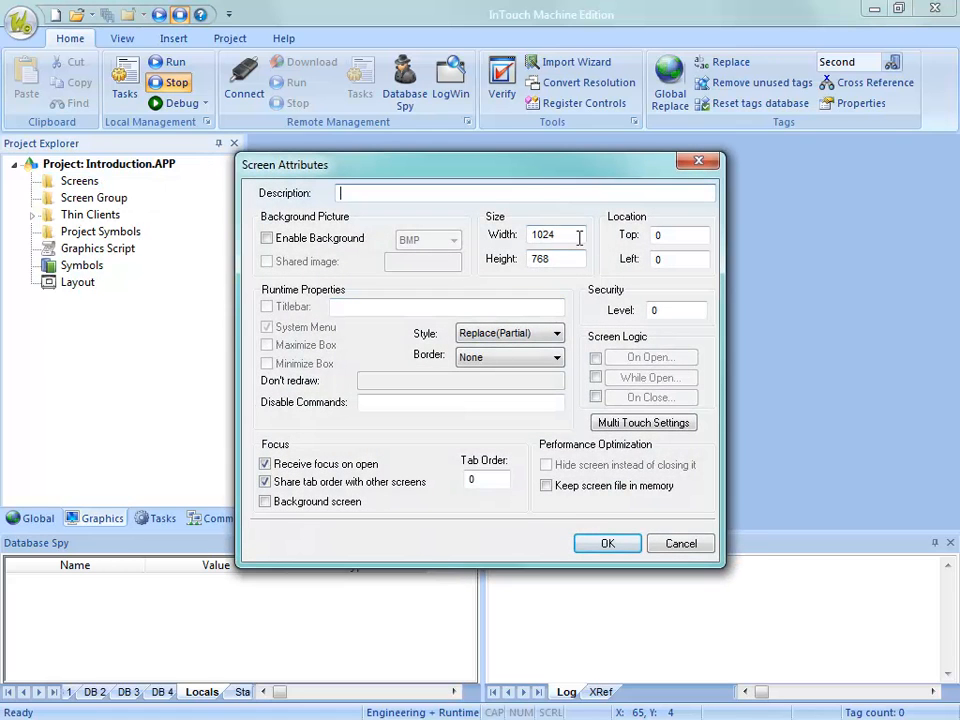
pyautogui.click(609, 546)
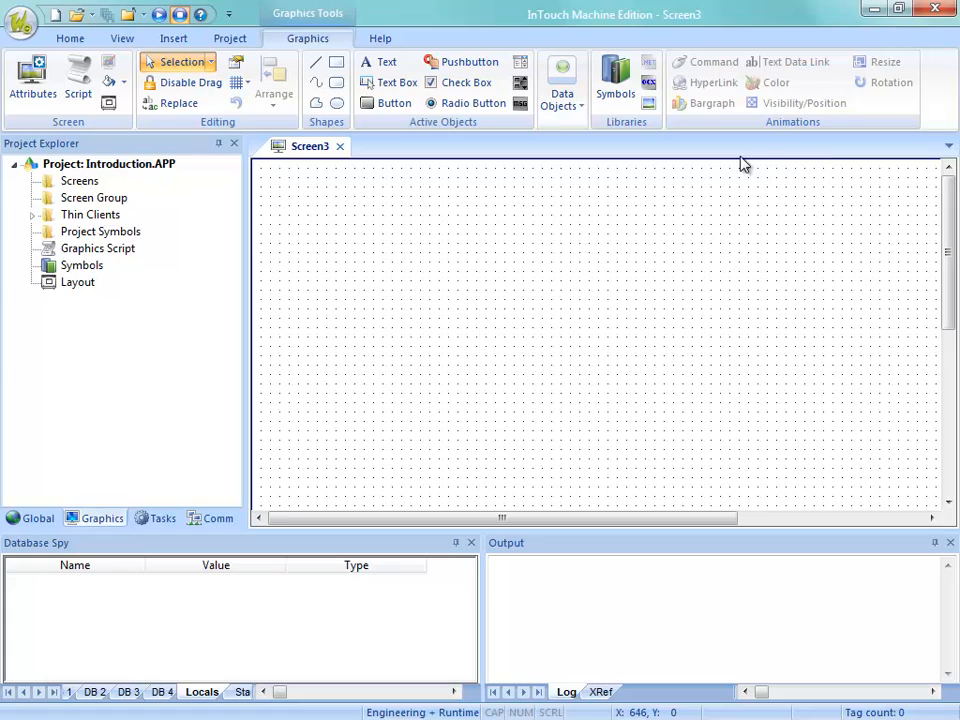
# Draw a tall rectangle about 41 wide and 261 high on the new screen and open its object properties
pyautogui.click(336, 62)
pyautogui.moveTo(400, 184); pyautogui.dragTo(441, 434)
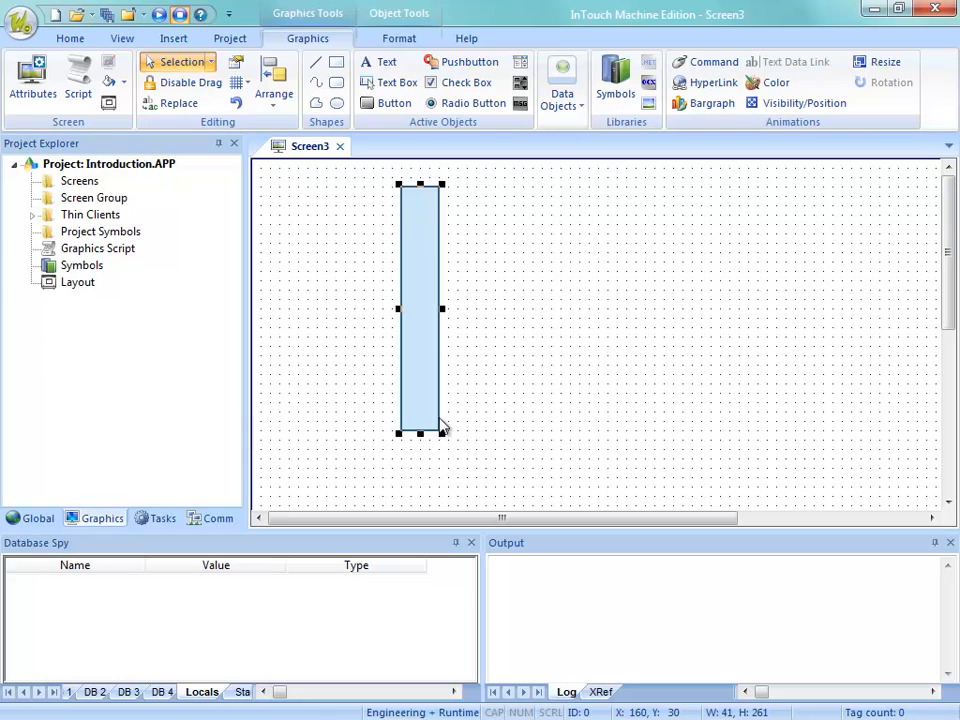
pyautogui.doubleClick(425, 380)
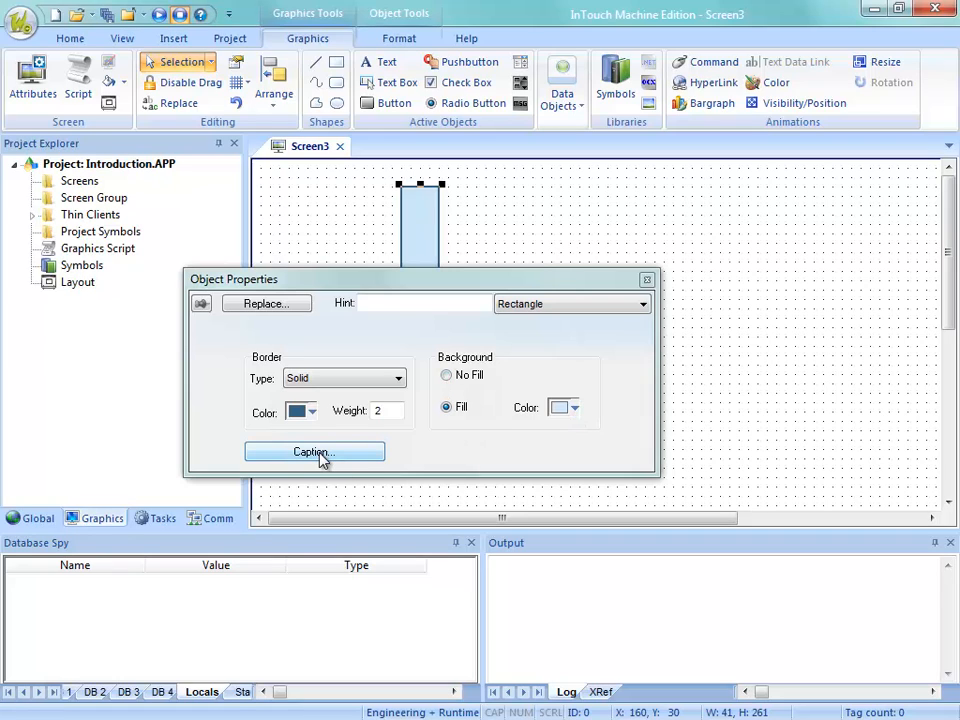
pyautogui.moveTo(433, 290); pyautogui.dragTo(435, 358)
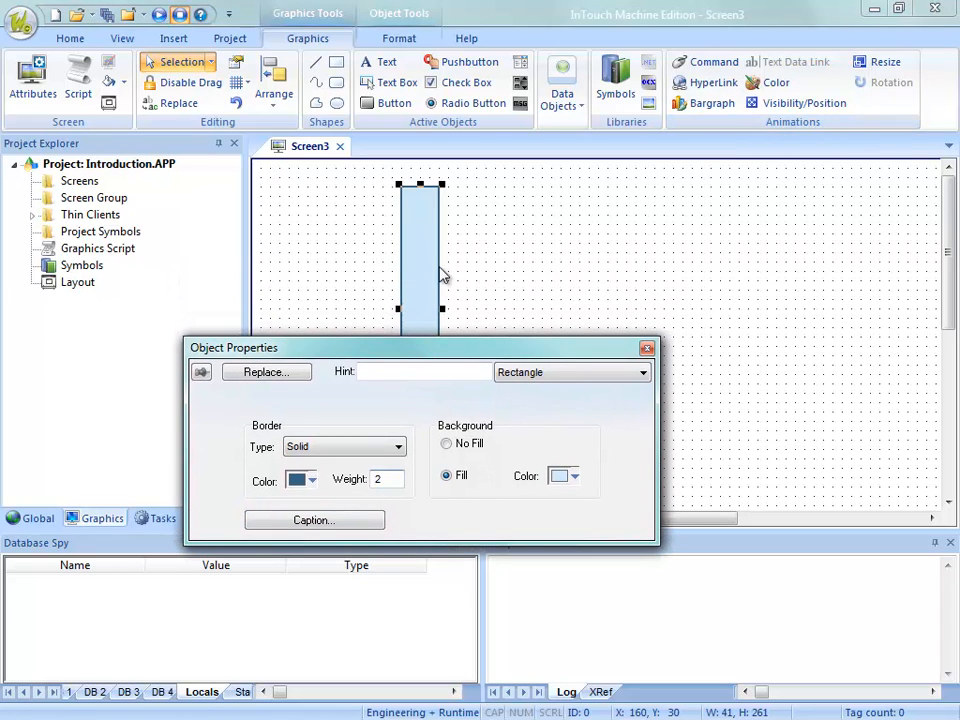
# Add a Bargraph animation to the rectangle and switch the properties to the Rectangle settings
pyautogui.click(707, 108)
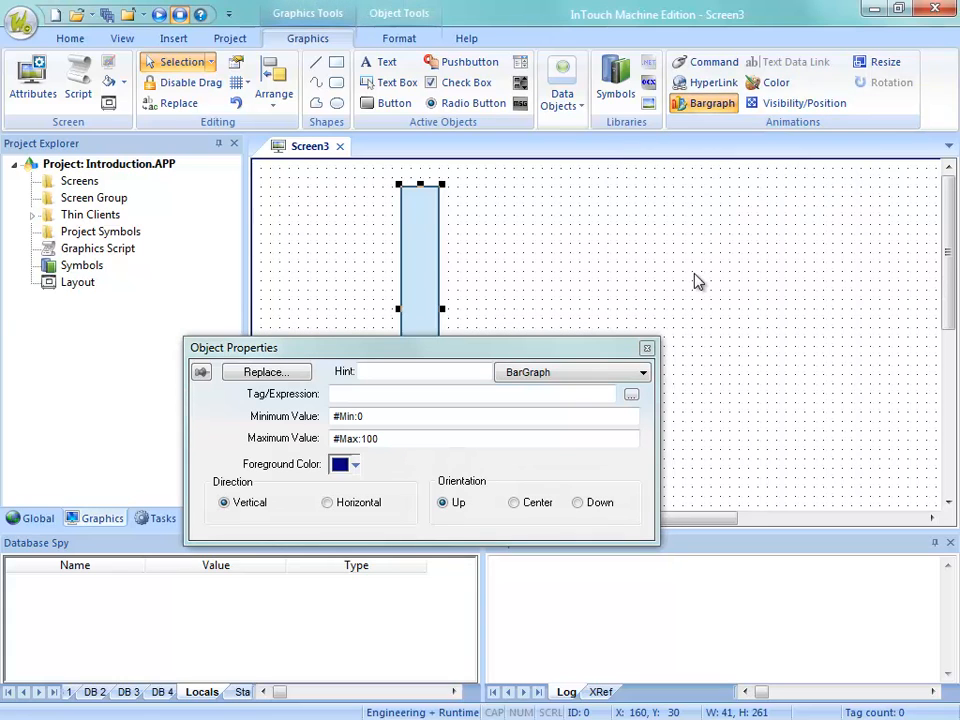
pyautogui.click(534, 379)
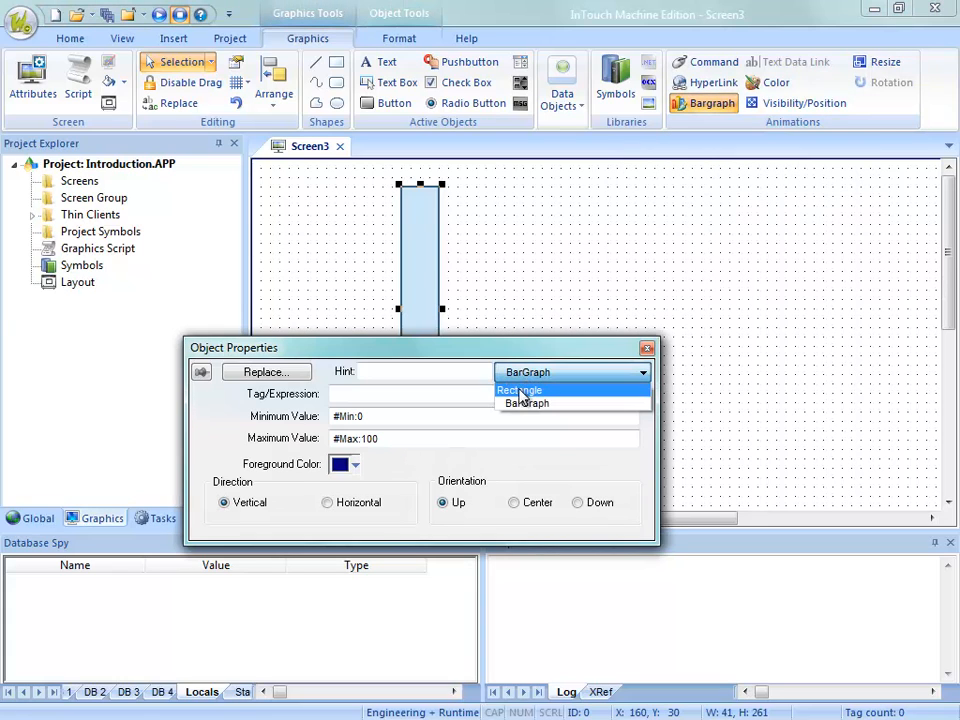
pyautogui.click(516, 386)
pyautogui.click(543, 377)
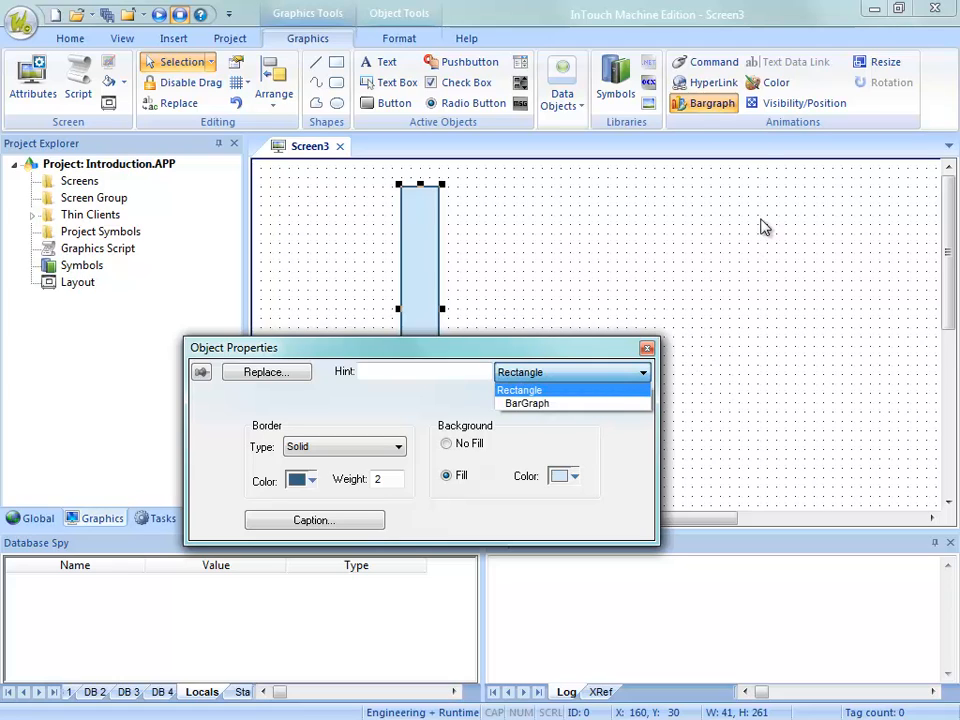
# Try Color, Visibility/Position and Resize animations on the rectangle alongside the bargraph, and remove them again
pyautogui.click(766, 84)
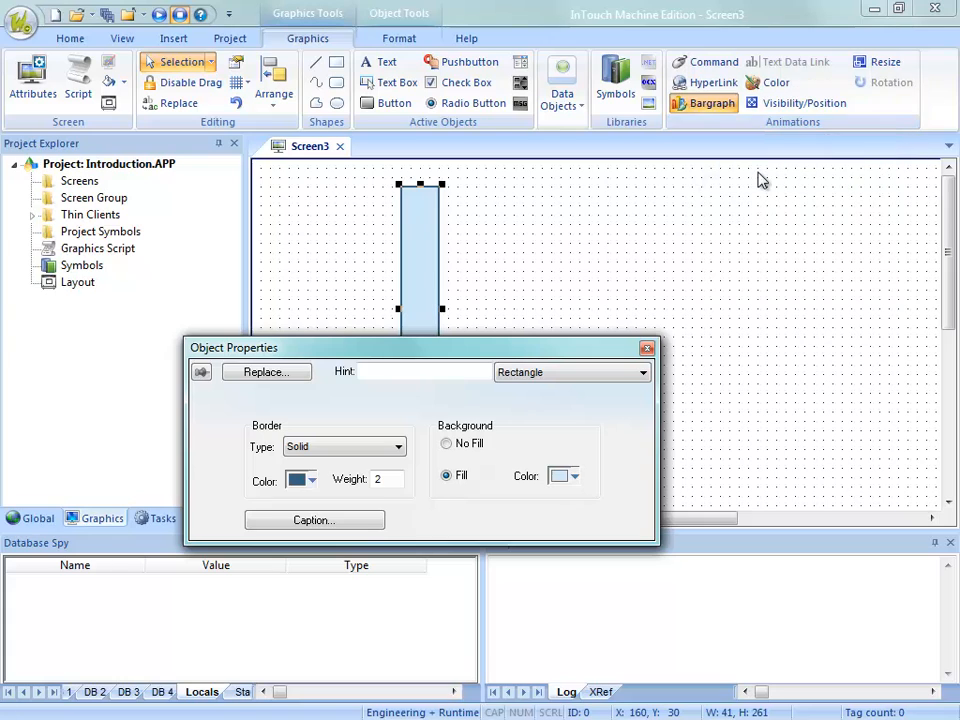
pyautogui.click(770, 86)
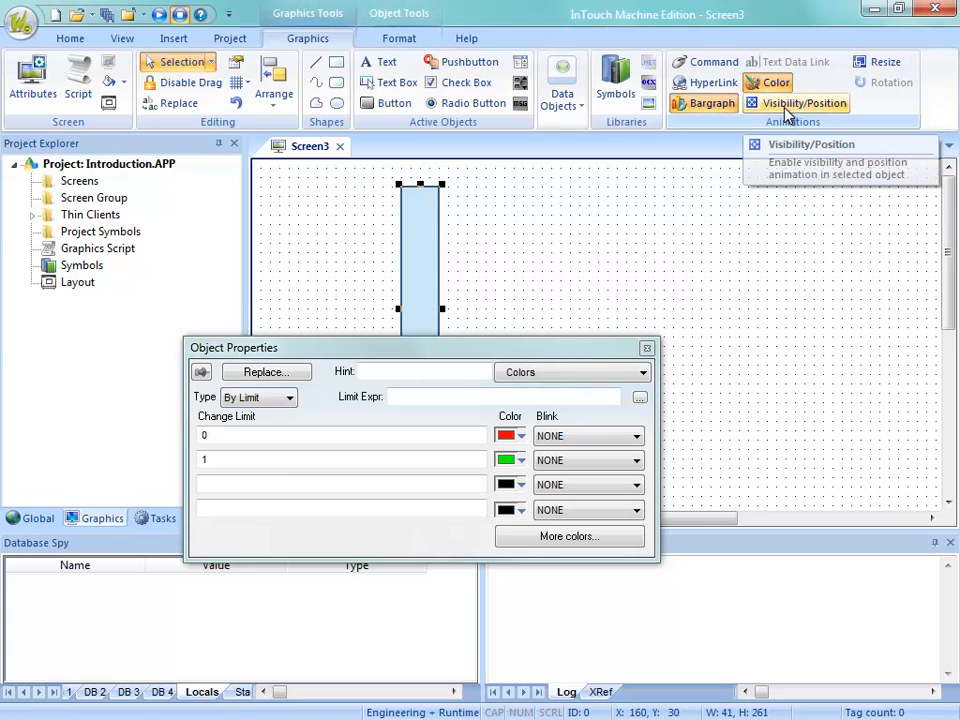
pyautogui.click(789, 108)
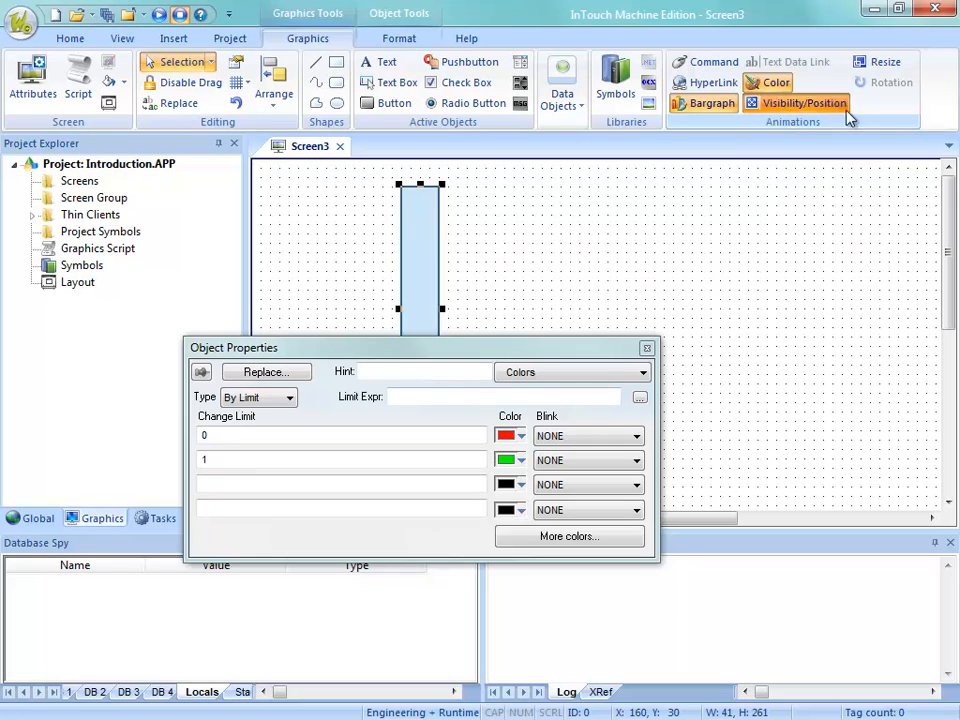
pyautogui.click(884, 68)
pyautogui.click(548, 386)
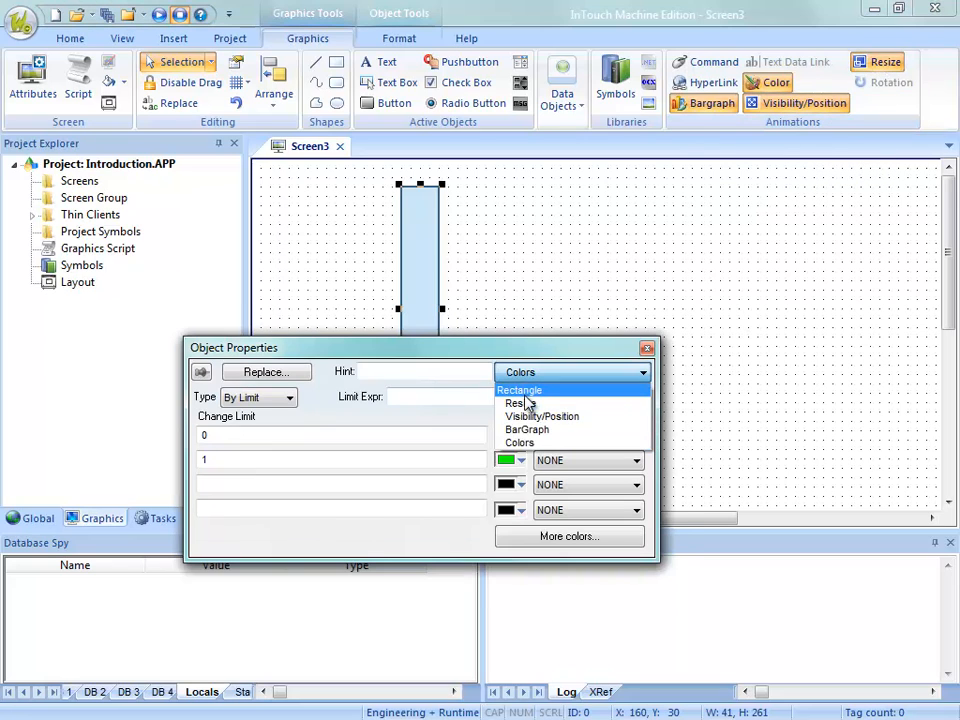
pyautogui.click(519, 388)
pyautogui.click(525, 372)
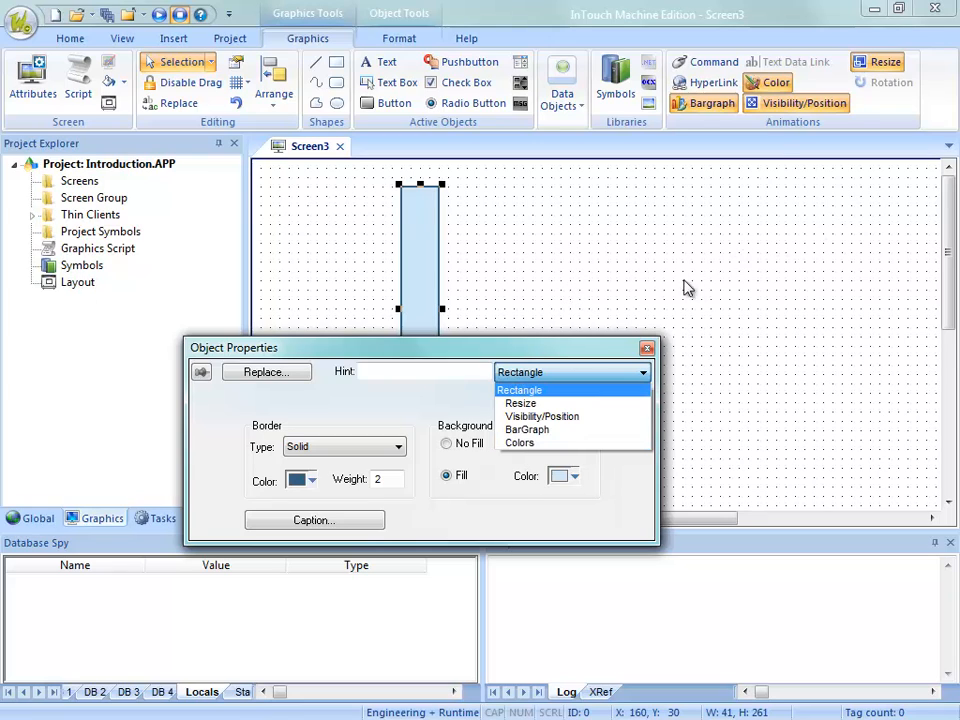
pyautogui.click(774, 88)
pyautogui.click(774, 86)
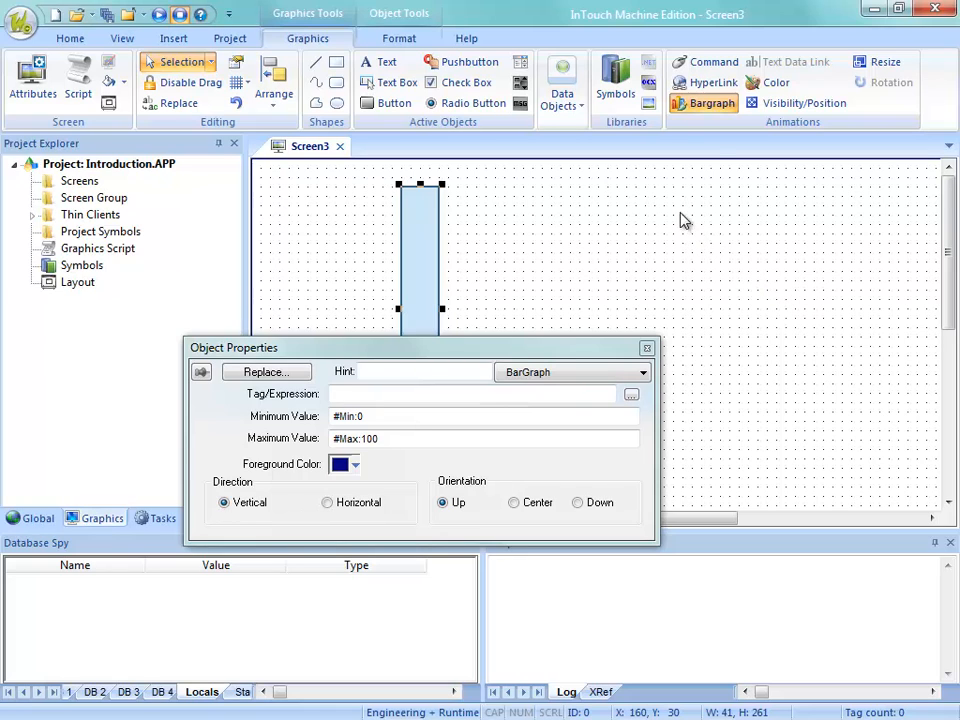
# Check the rectangle's base settings and return to its BarGraph properties
pyautogui.click(541, 370)
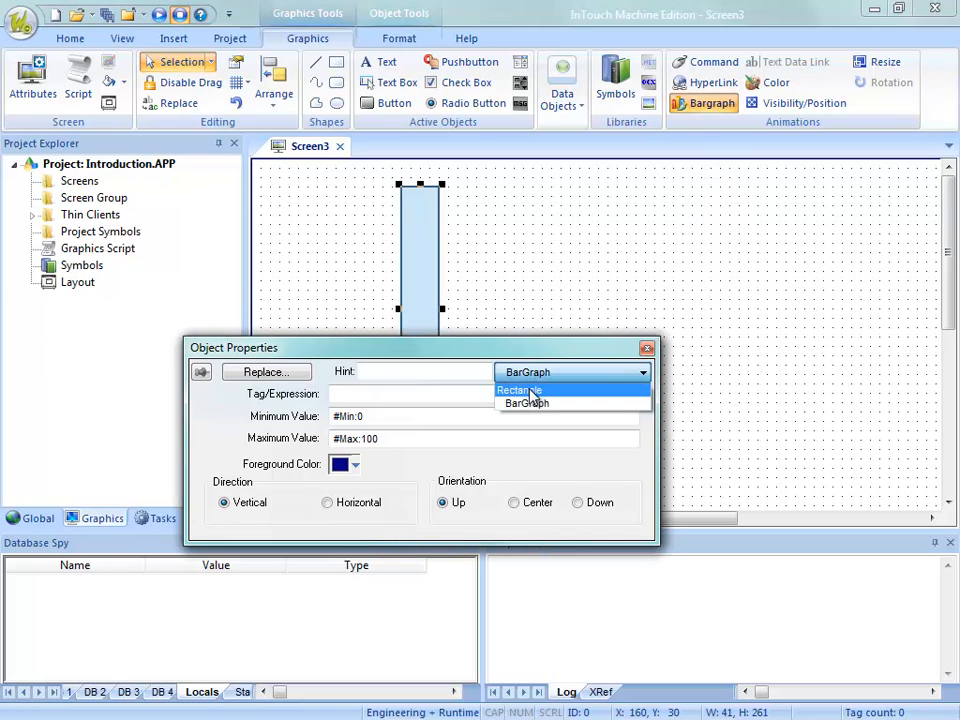
pyautogui.click(529, 390)
pyautogui.click(534, 376)
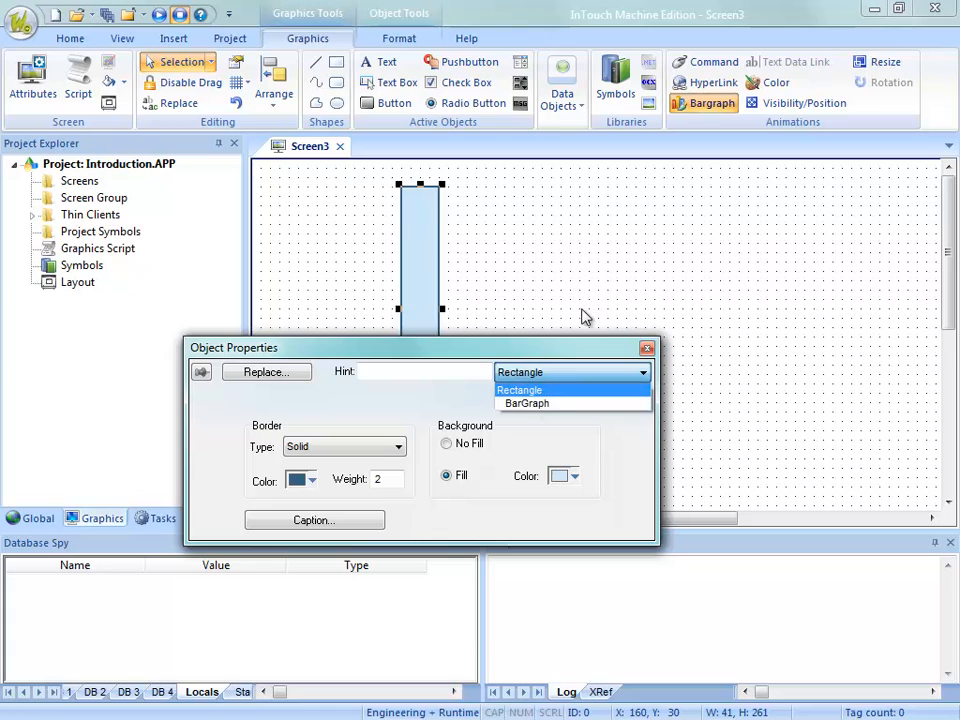
pyautogui.click(541, 404)
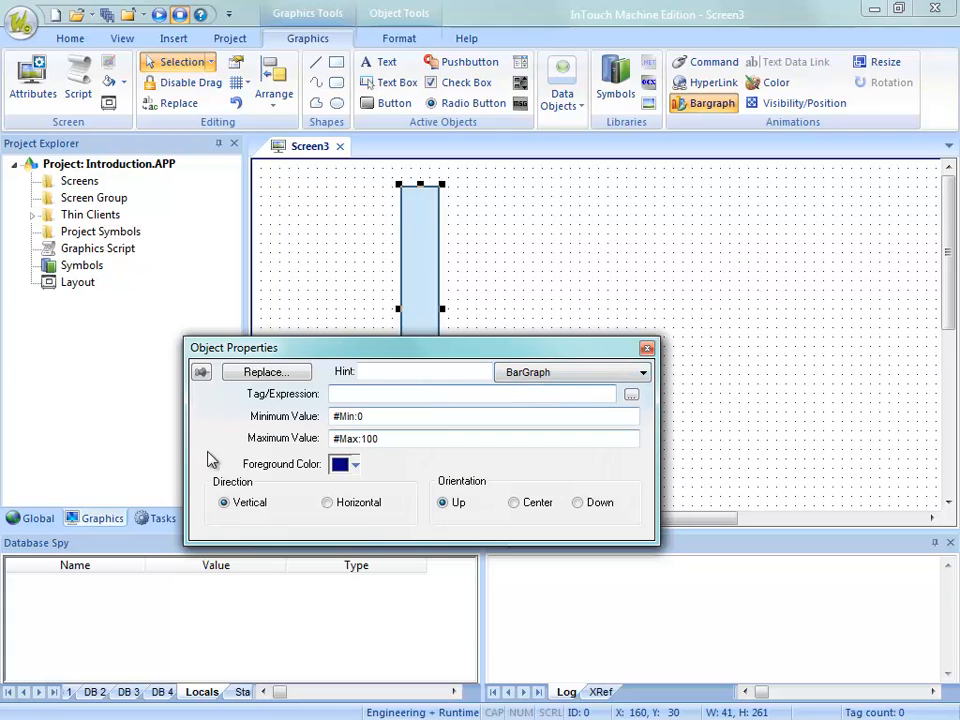
# Link the bargraph to the tag Level, creating it as an Integer tag with Server scope, and close the object properties
pyautogui.click(353, 392)
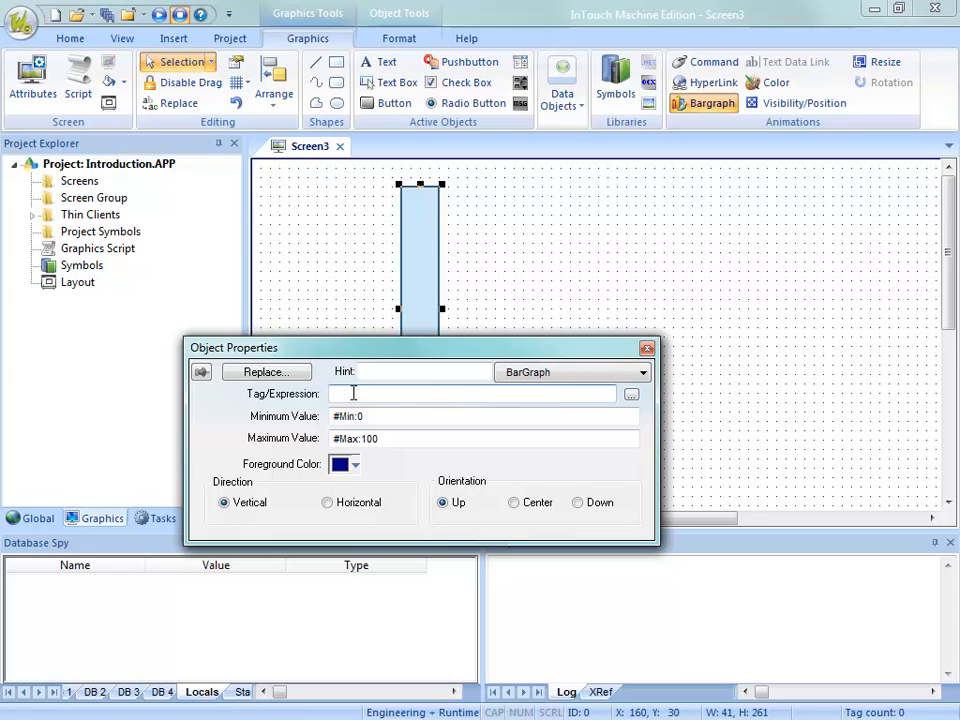
pyautogui.write('evel')
pyautogui.press('Return')
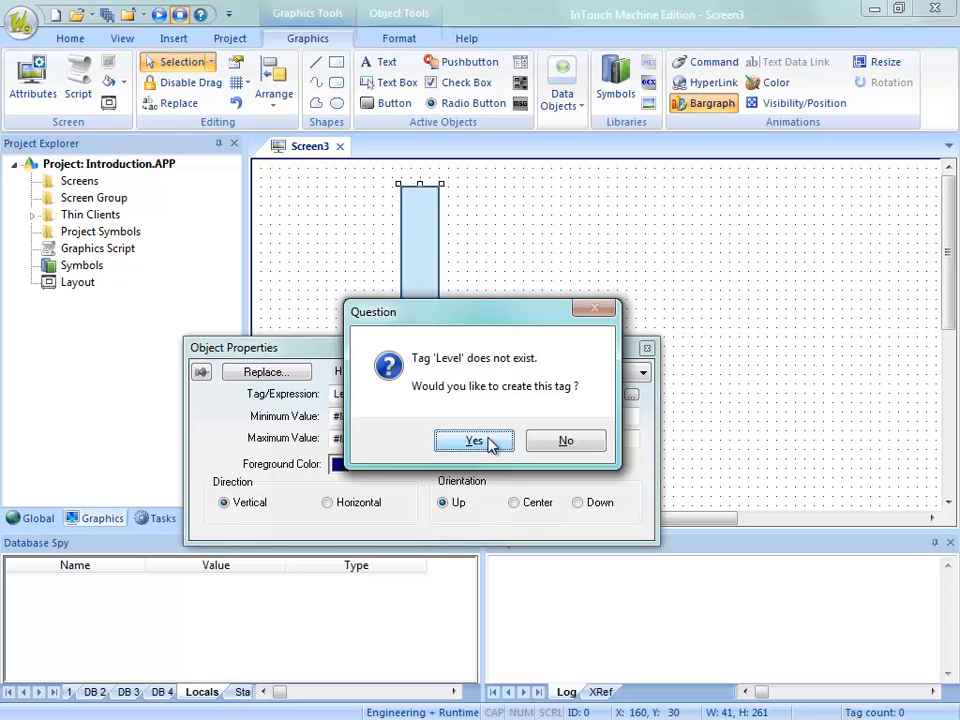
pyautogui.click(474, 441)
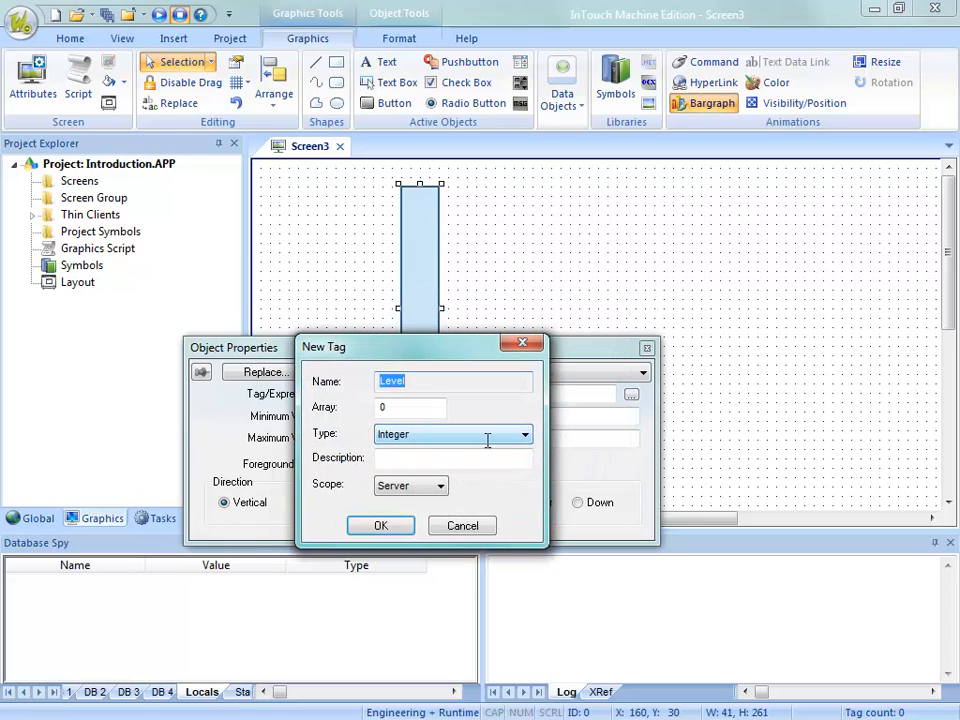
pyautogui.click(424, 436)
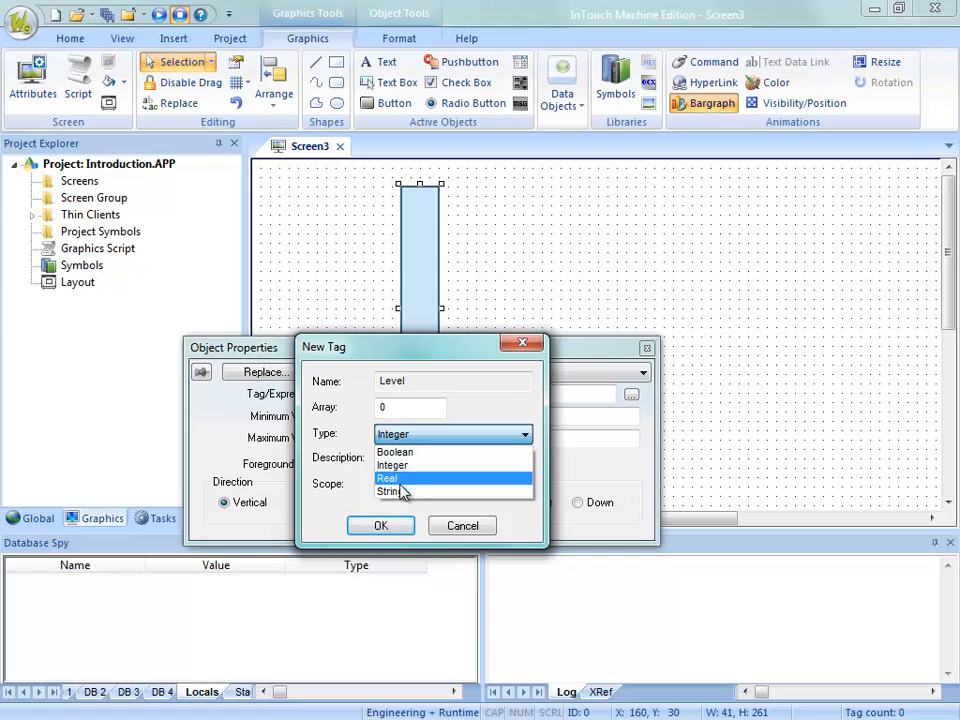
pyautogui.click(392, 465)
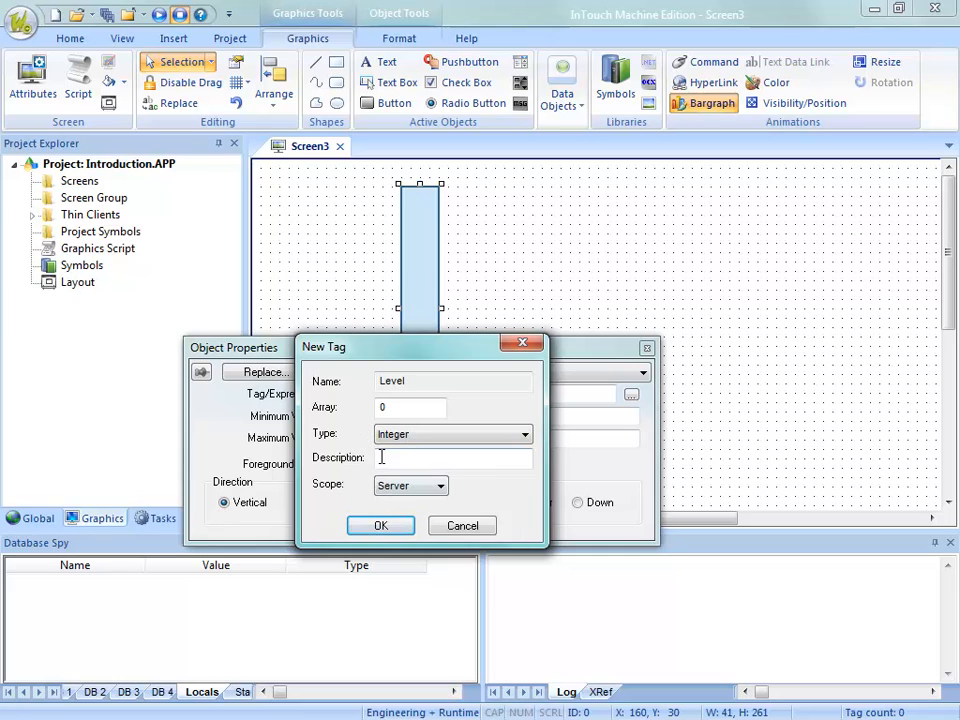
pyautogui.click(381, 527)
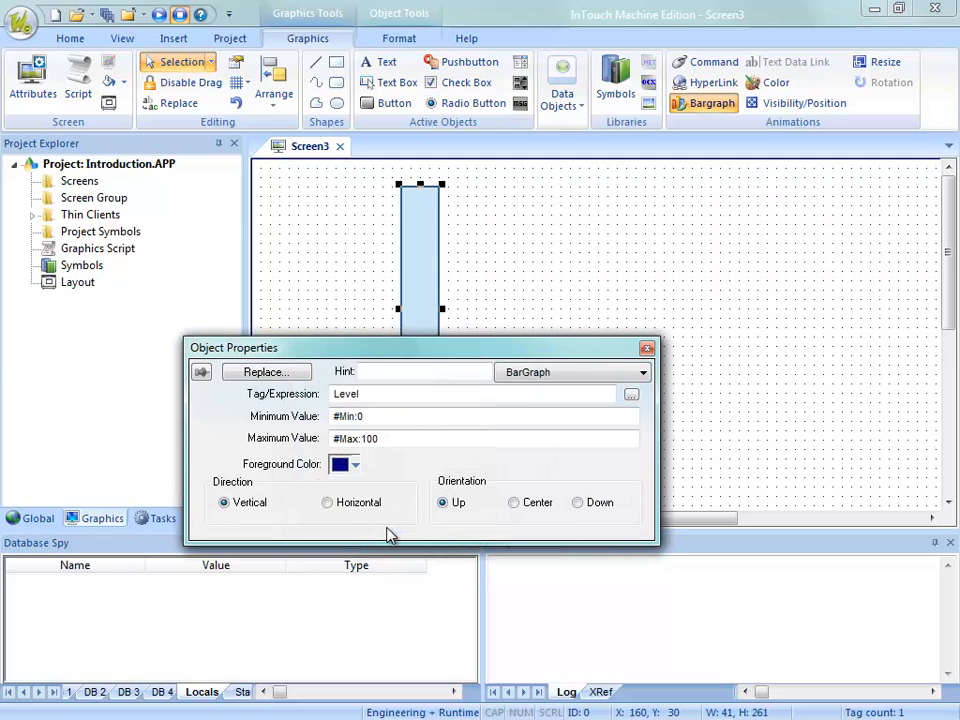
pyautogui.click(603, 256)
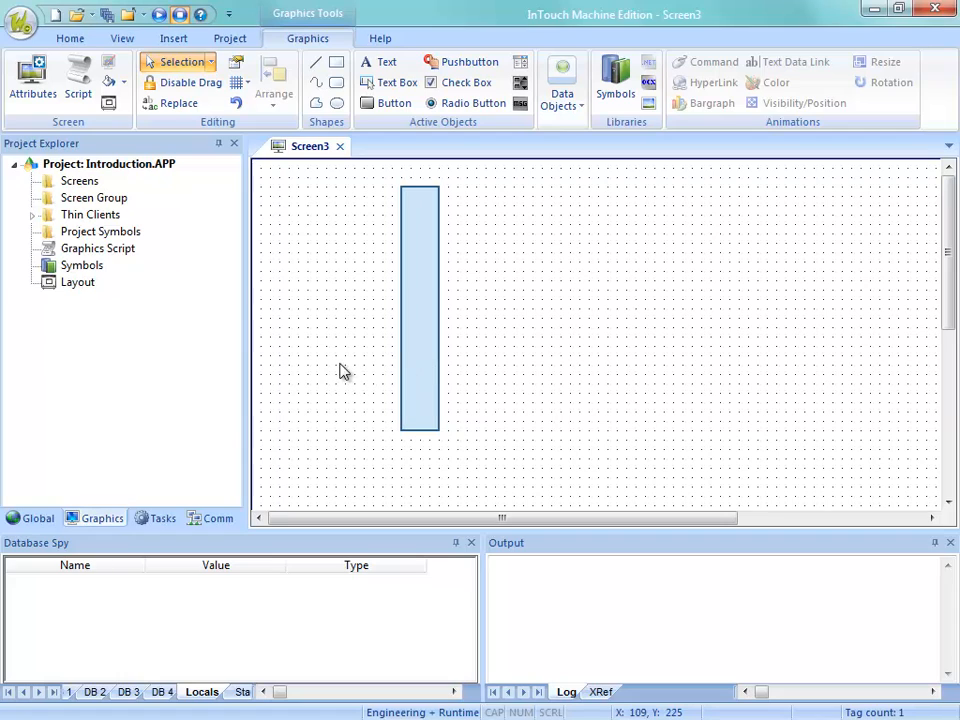
# Browse the system symbols for push buttons, pilot lights and sliders, and place slider01 beside the bargraph rectangle on Screen3
pyautogui.doubleClick(78, 268)
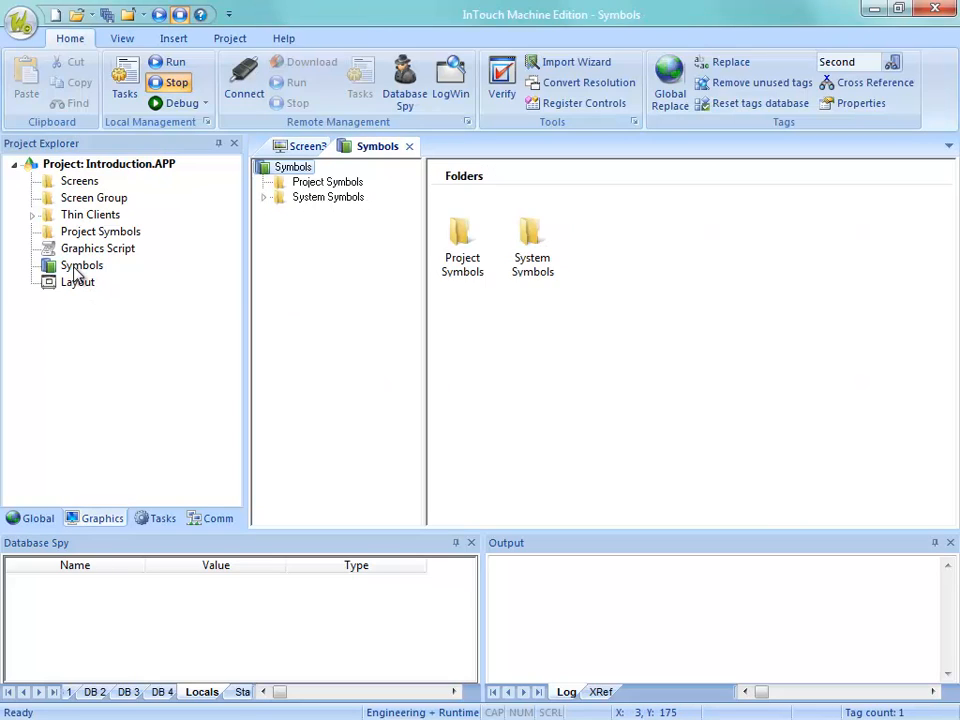
pyautogui.click(265, 198)
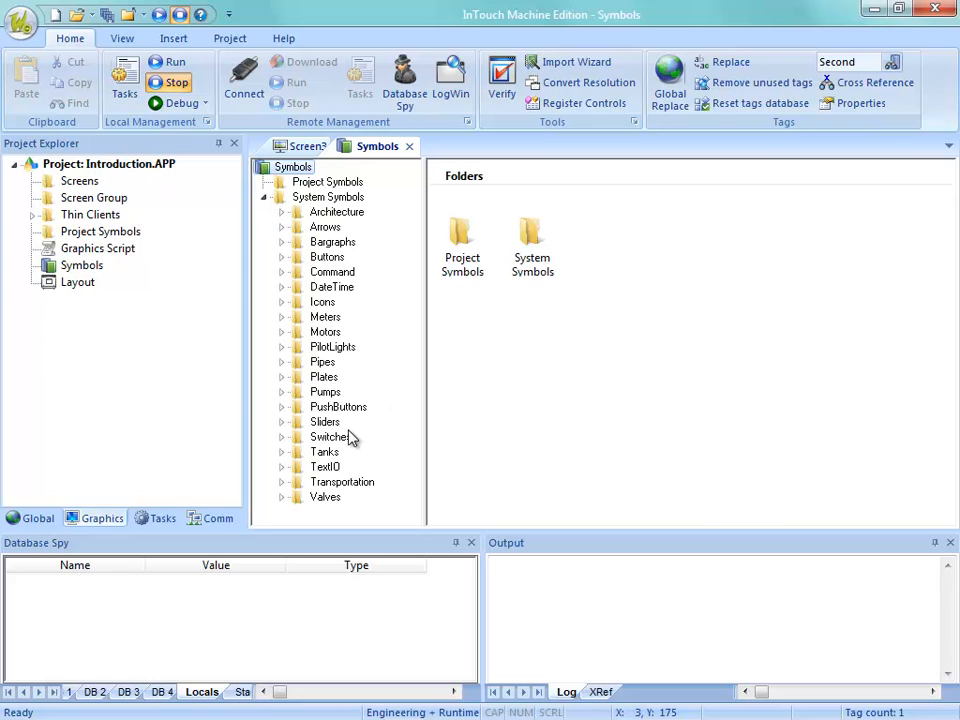
pyautogui.click(322, 406)
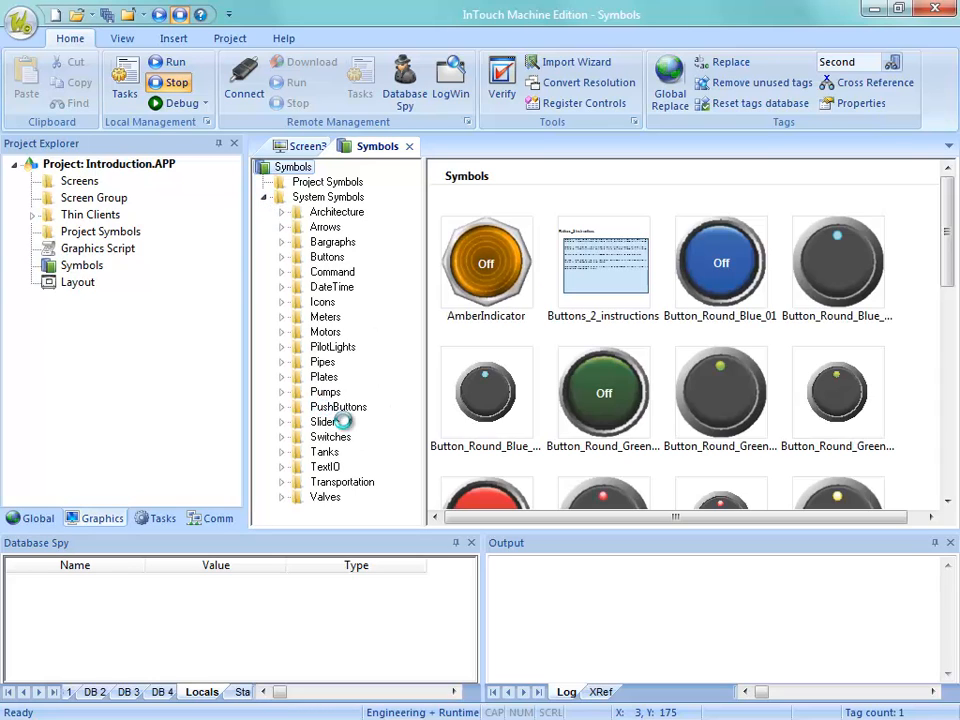
pyautogui.click(331, 349)
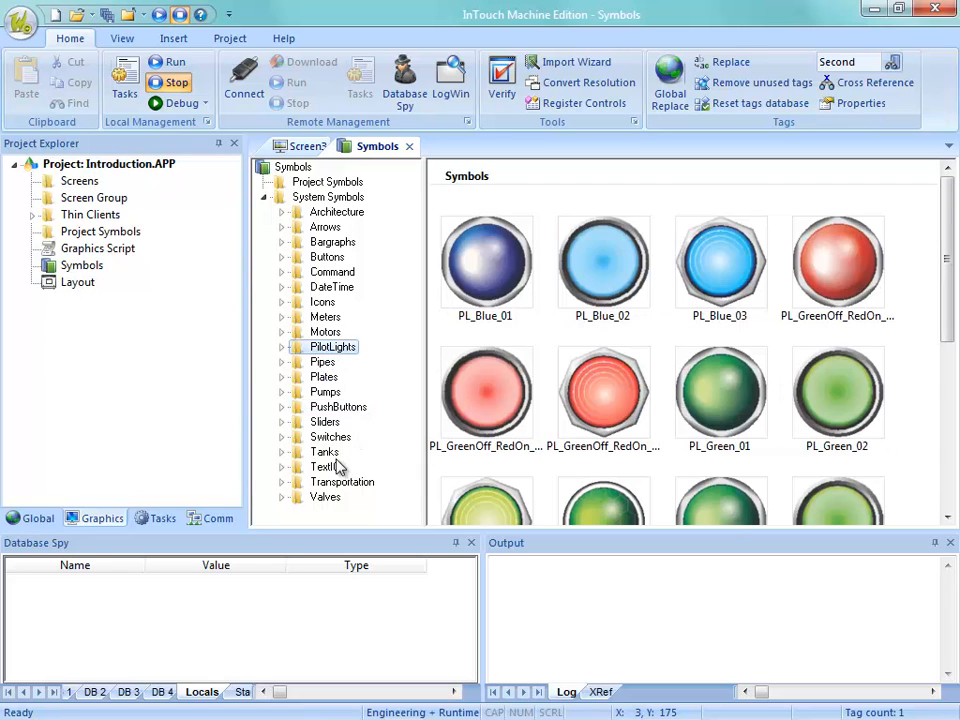
pyautogui.click(325, 421)
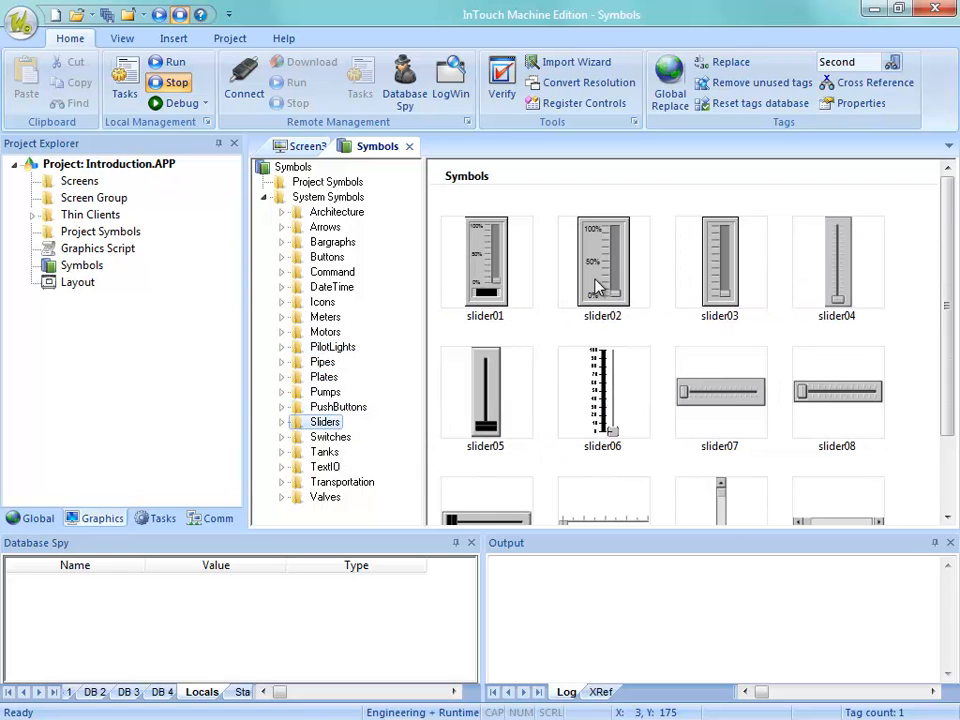
pyautogui.click(483, 277)
pyautogui.moveTo(483, 277); pyautogui.dragTo(295, 298)
# Assign the tag Level to the slider symbol's TagName property
pyautogui.doubleClick(319, 333)
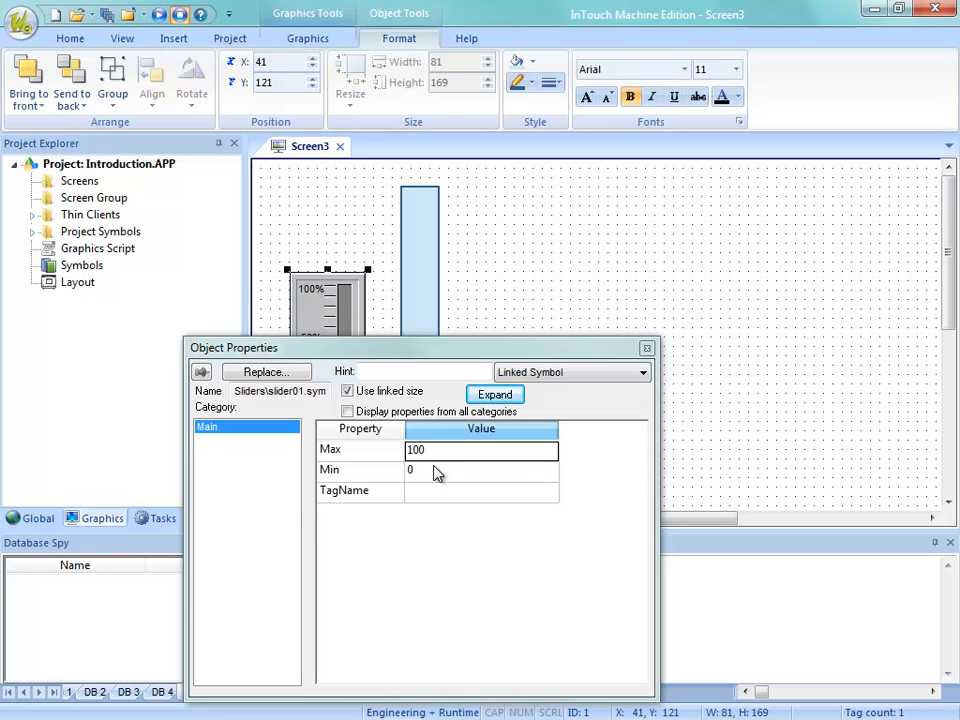
pyautogui.doubleClick(428, 500)
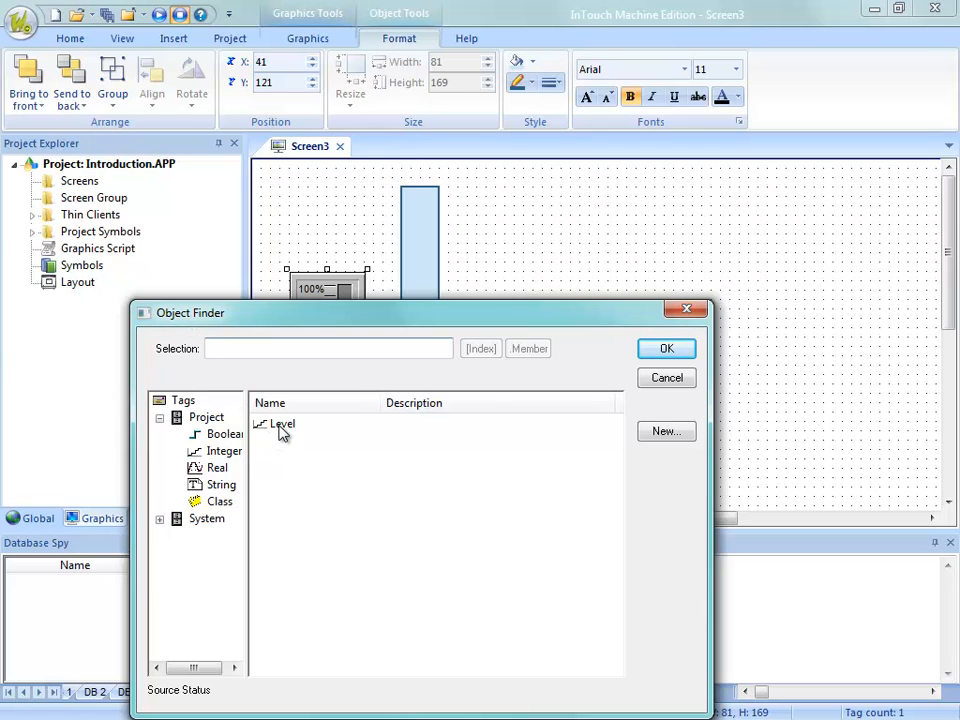
pyautogui.click(282, 428)
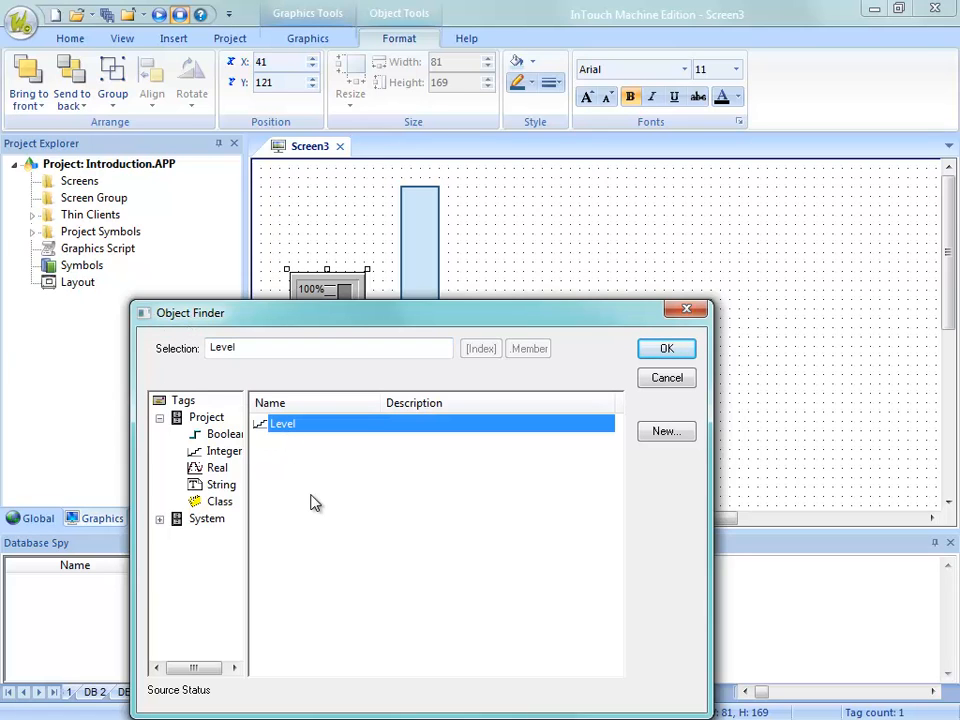
pyautogui.click(666, 352)
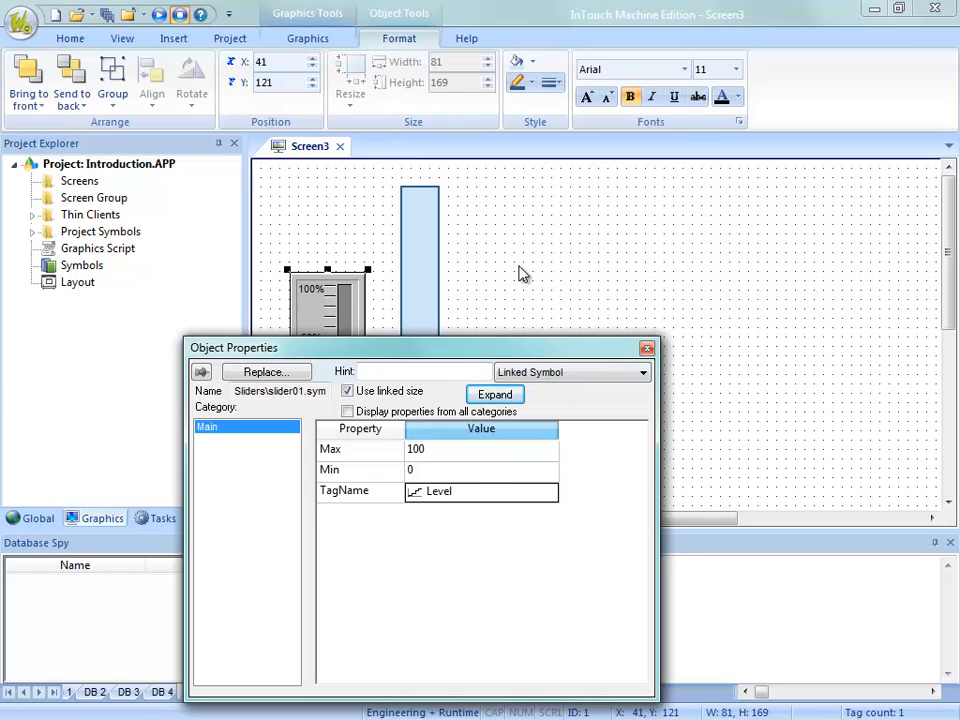
# Compare the tag and range settings of the bargraph and the slider, and close the object properties
pyautogui.click(433, 313)
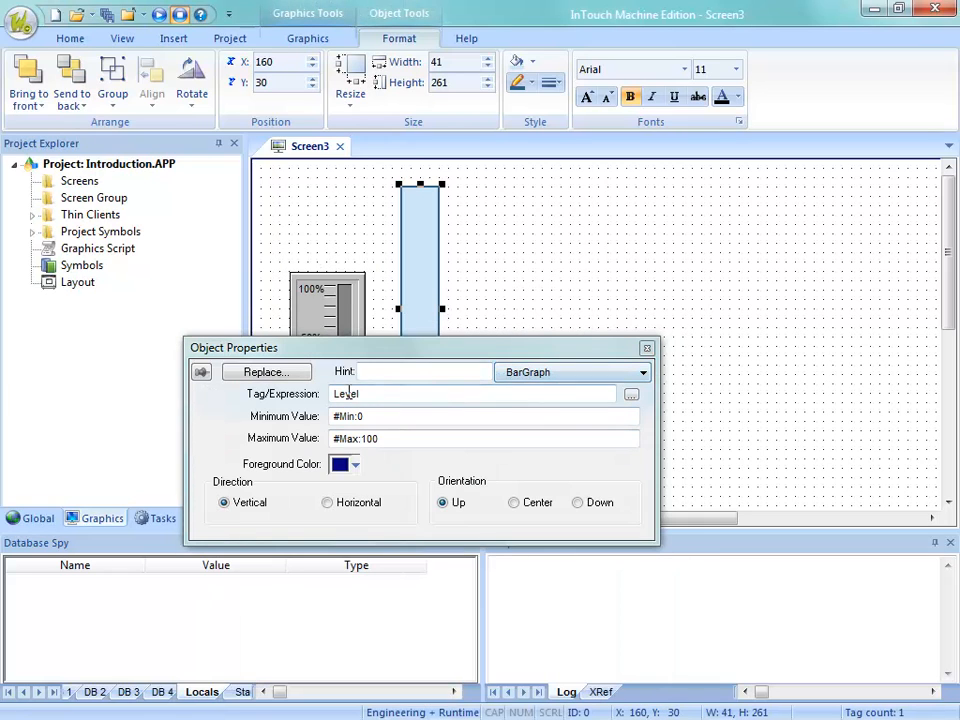
pyautogui.click(317, 321)
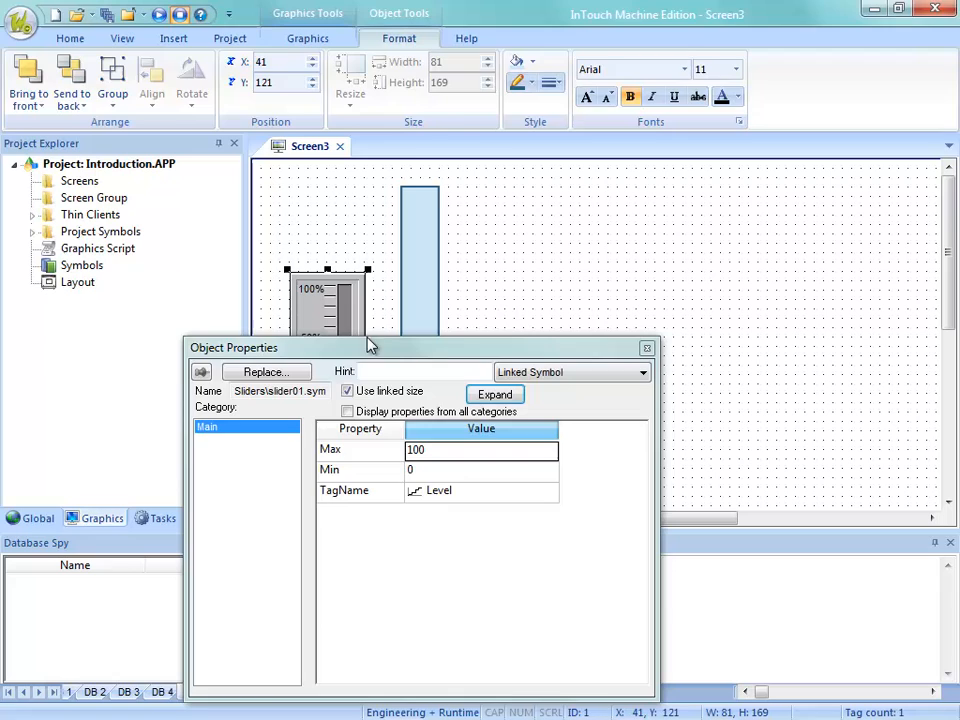
pyautogui.click(512, 298)
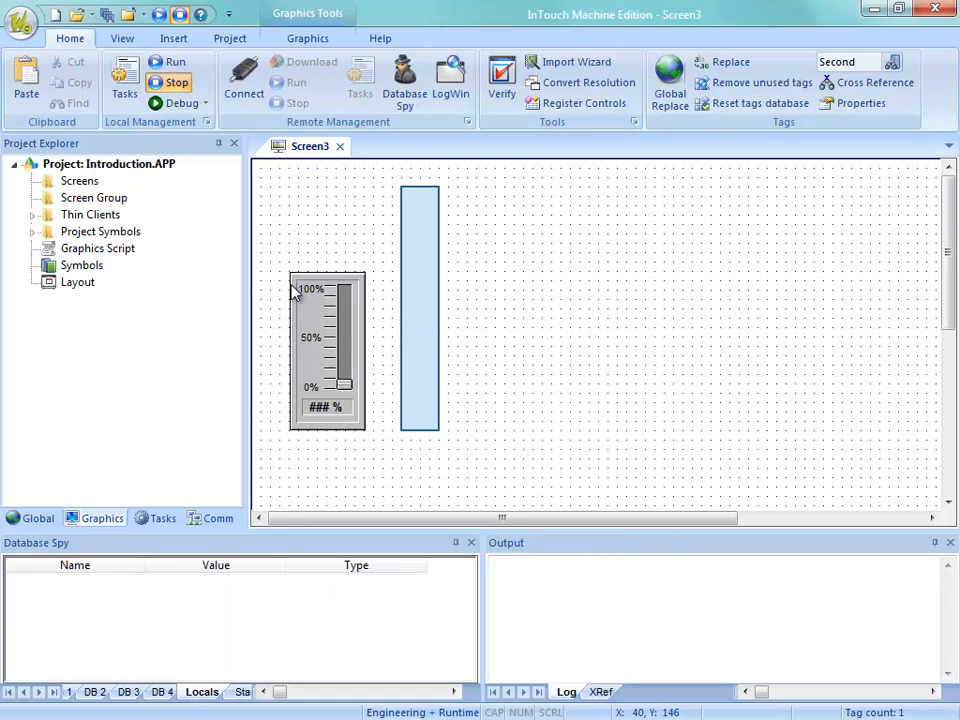
# Open the Technical Reference help and examine the diagram in the Internal structure and data flow topic
pyautogui.click(379, 42)
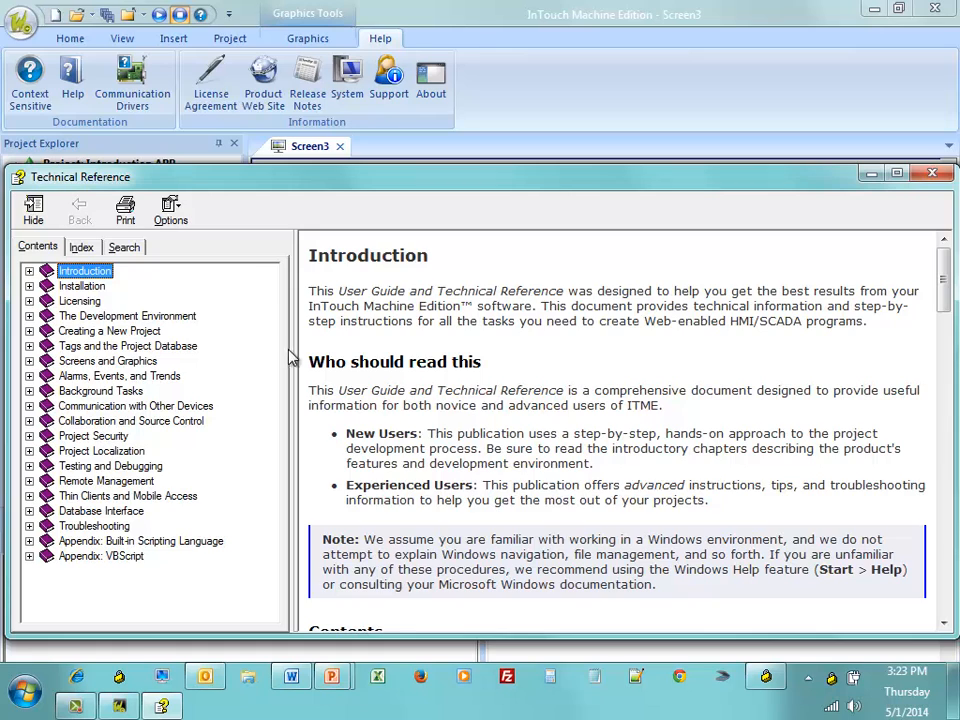
pyautogui.click(30, 272)
pyautogui.click(100, 316)
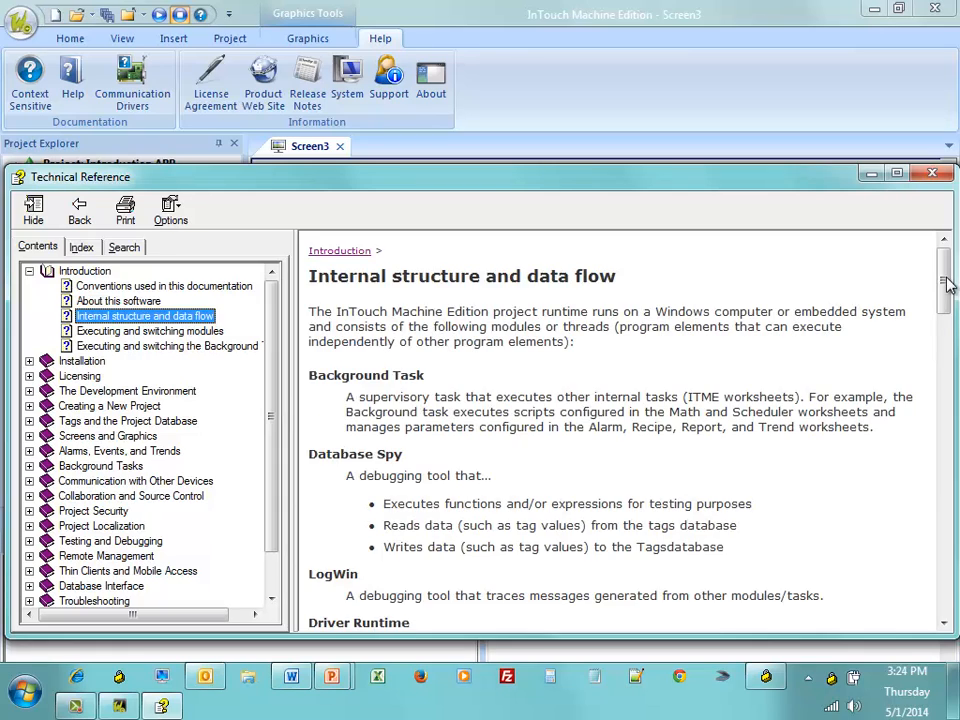
pyautogui.moveTo(945, 274); pyautogui.dragTo(936, 461)
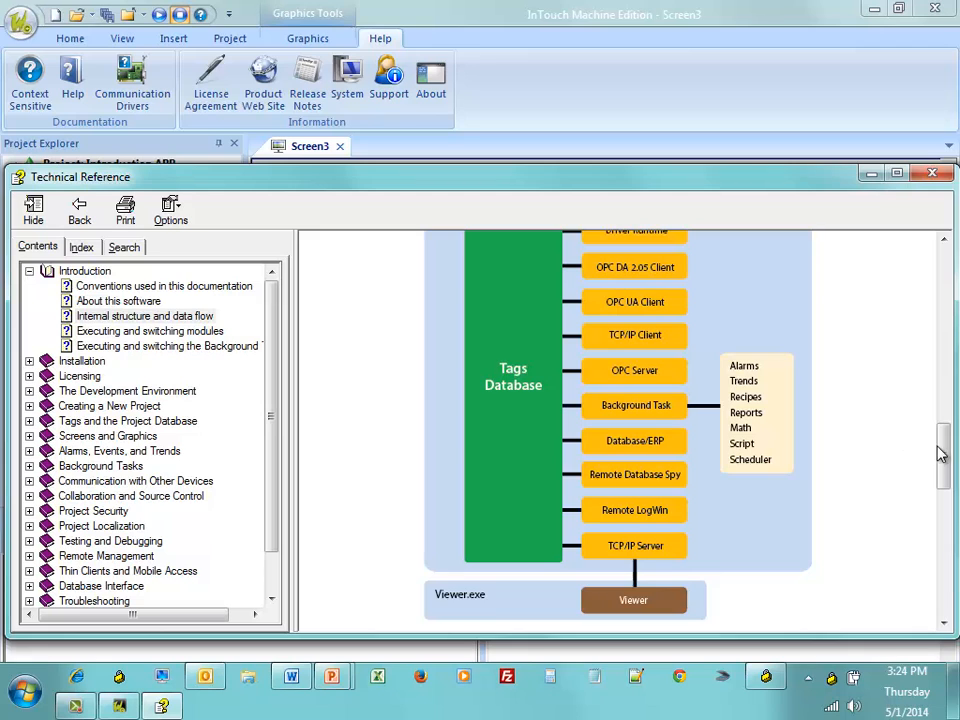
pyautogui.moveTo(940, 452)
pyautogui.mouseDown()
pyautogui.moveTo(940, 440)
pyautogui.moveTo(935, 472)
pyautogui.mouseUp()
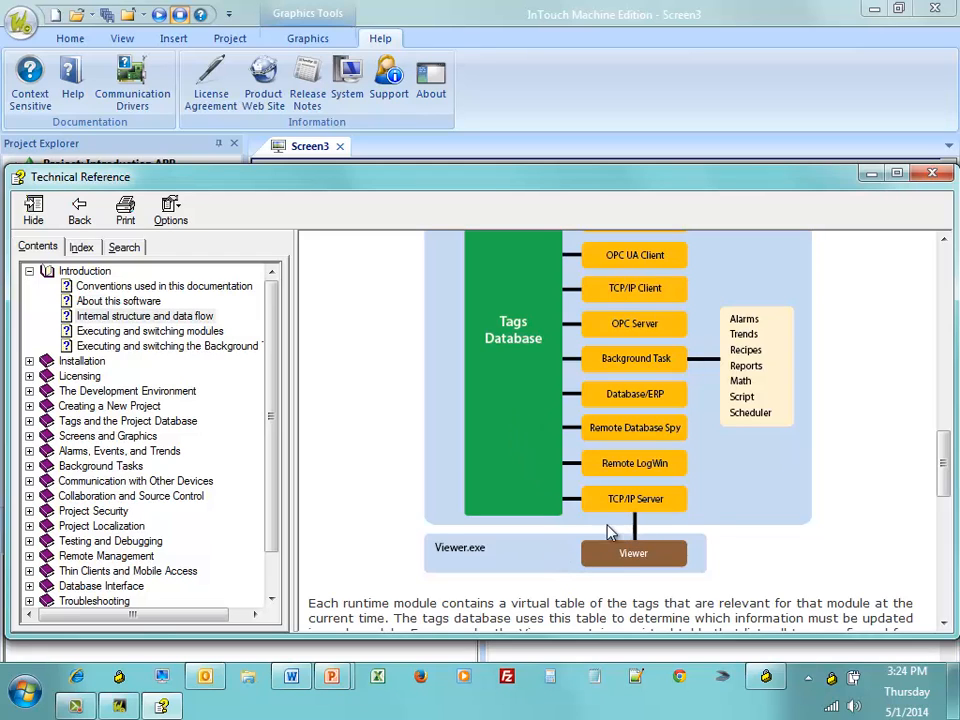
pyautogui.scroll(3, 531, 519)
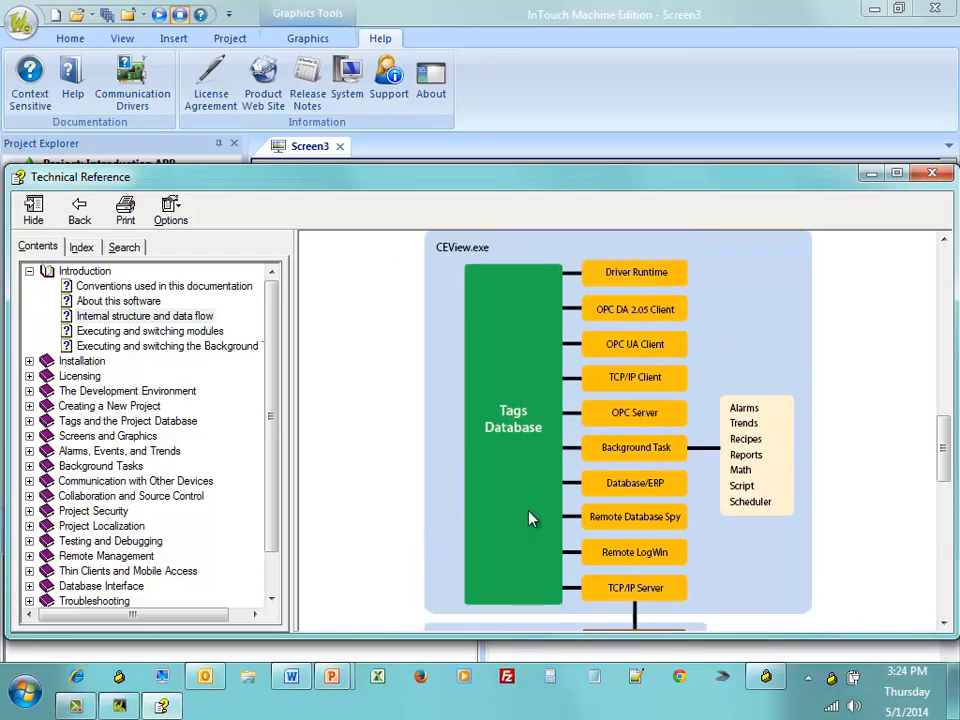
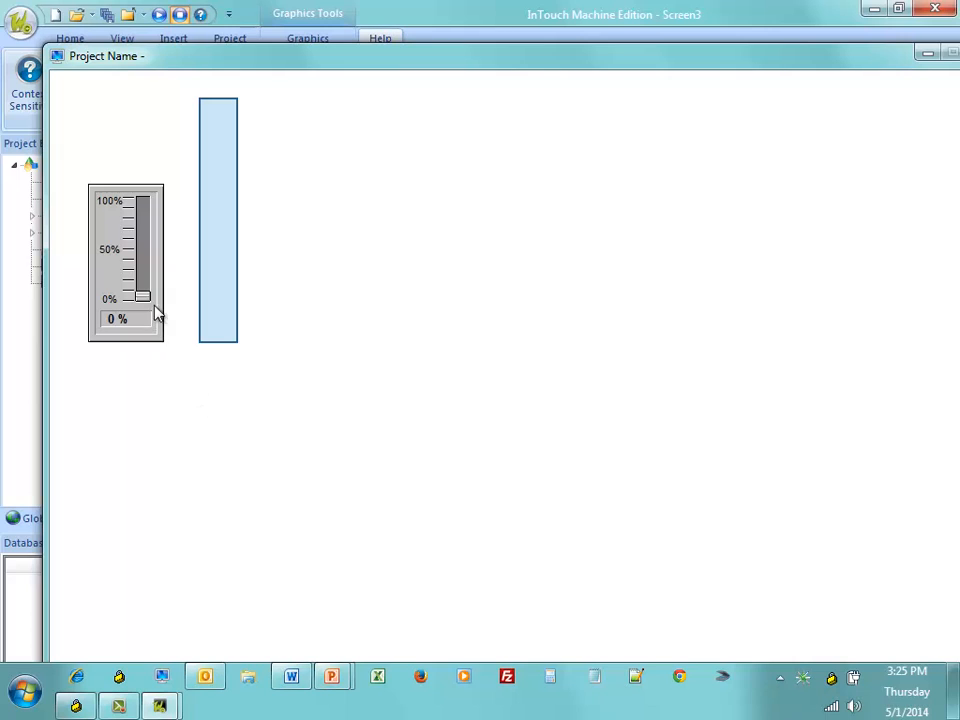
# Test the bargraph in the running project by moving the slider to 41%, 77% and 37%, and close the viewer
pyautogui.moveTo(143, 295); pyautogui.dragTo(142, 257)
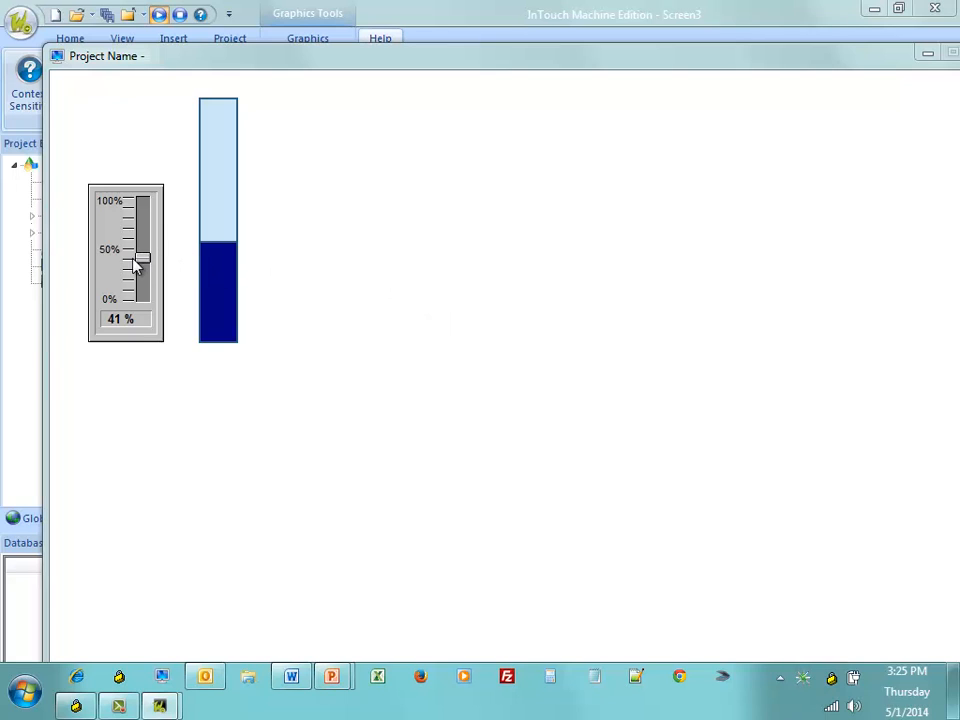
pyautogui.moveTo(142, 257); pyautogui.dragTo(150, 211)
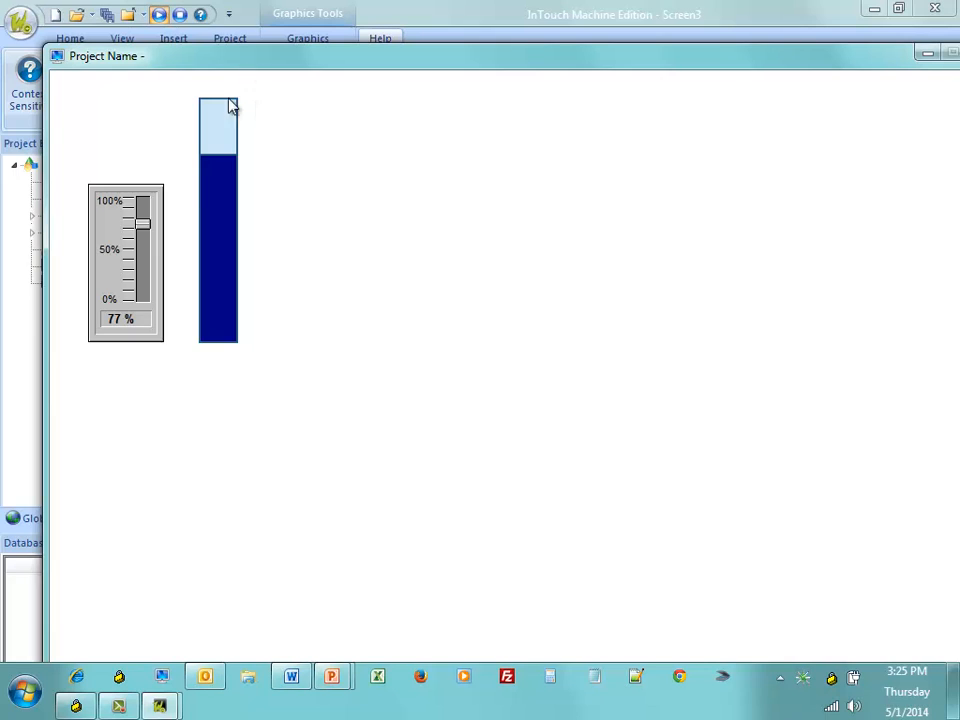
pyautogui.moveTo(142, 222); pyautogui.dragTo(143, 262)
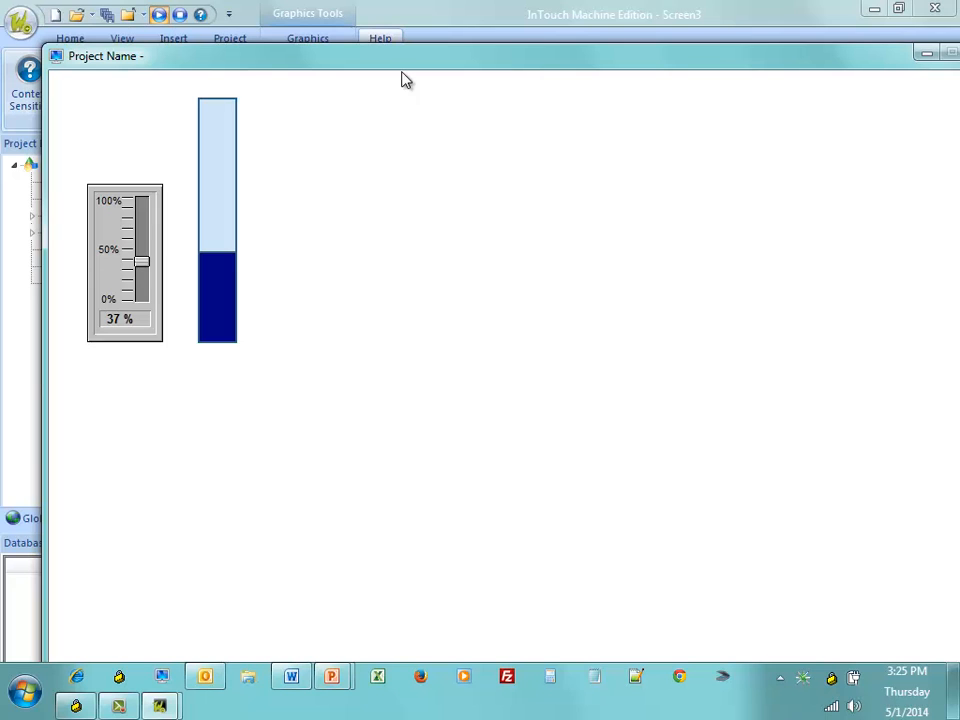
pyautogui.hotkey('alt', 'F4')
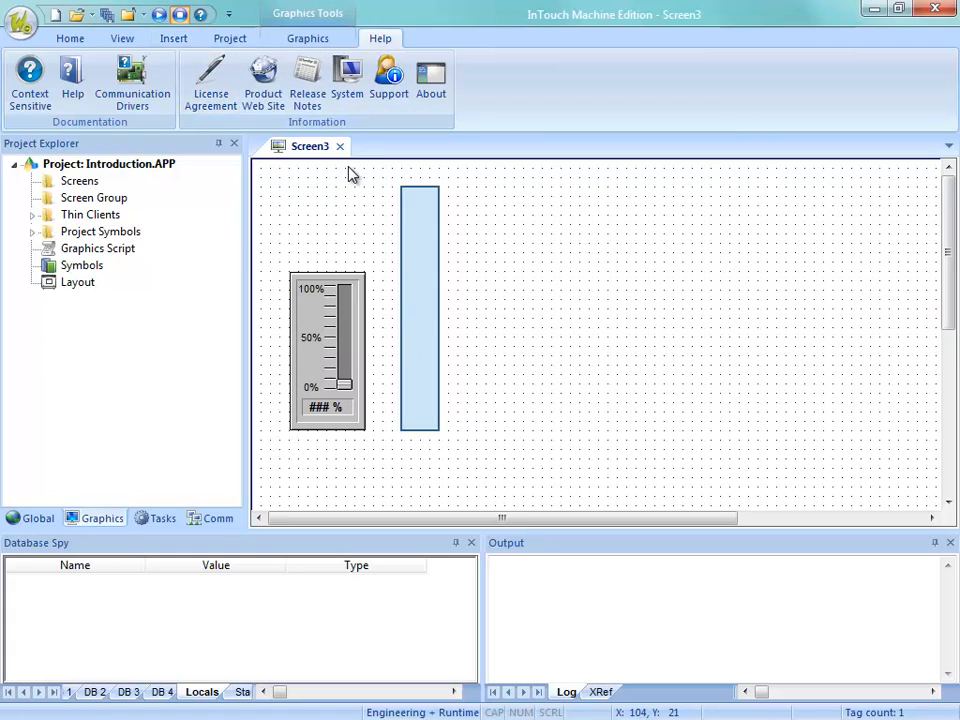
# Close Screen3 and save it as Main in the project's Screen folder
pyautogui.rightClick(298, 148)
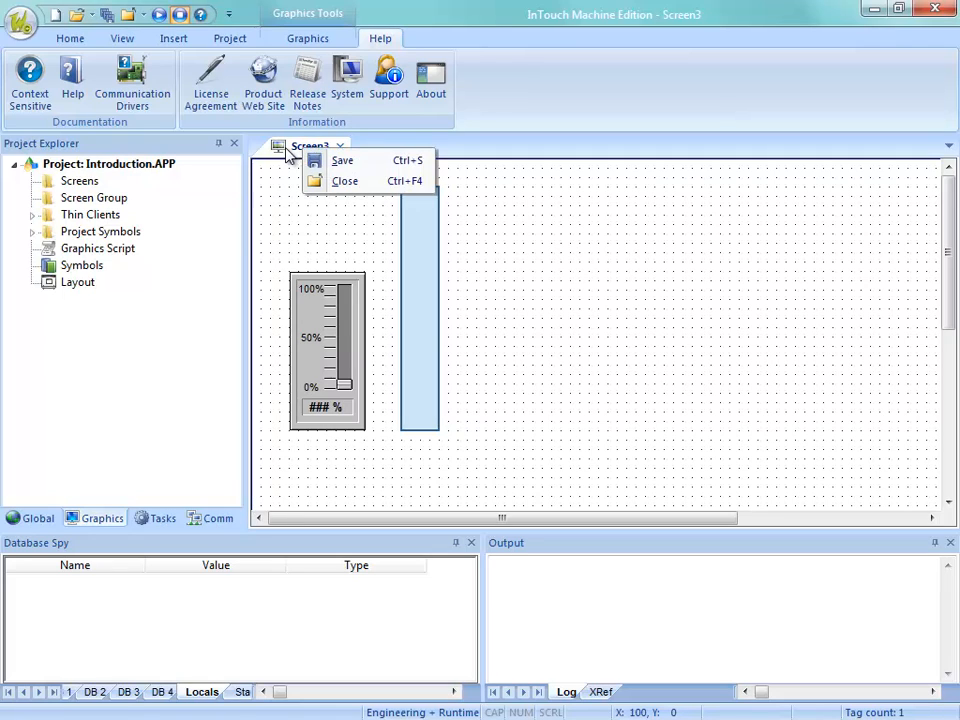
pyautogui.click(338, 182)
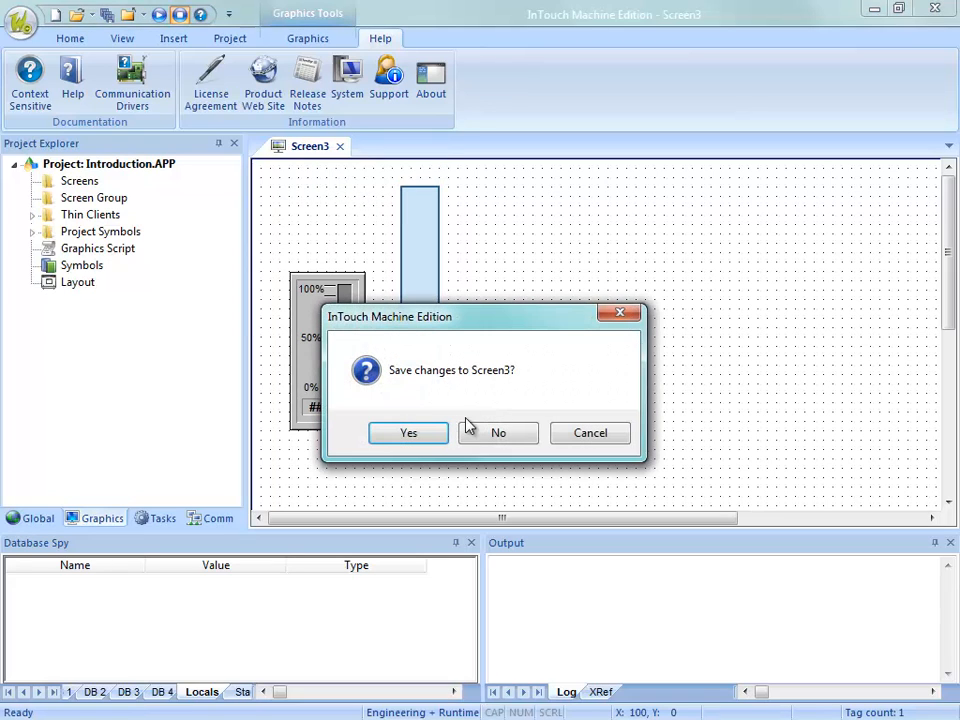
pyautogui.click(410, 434)
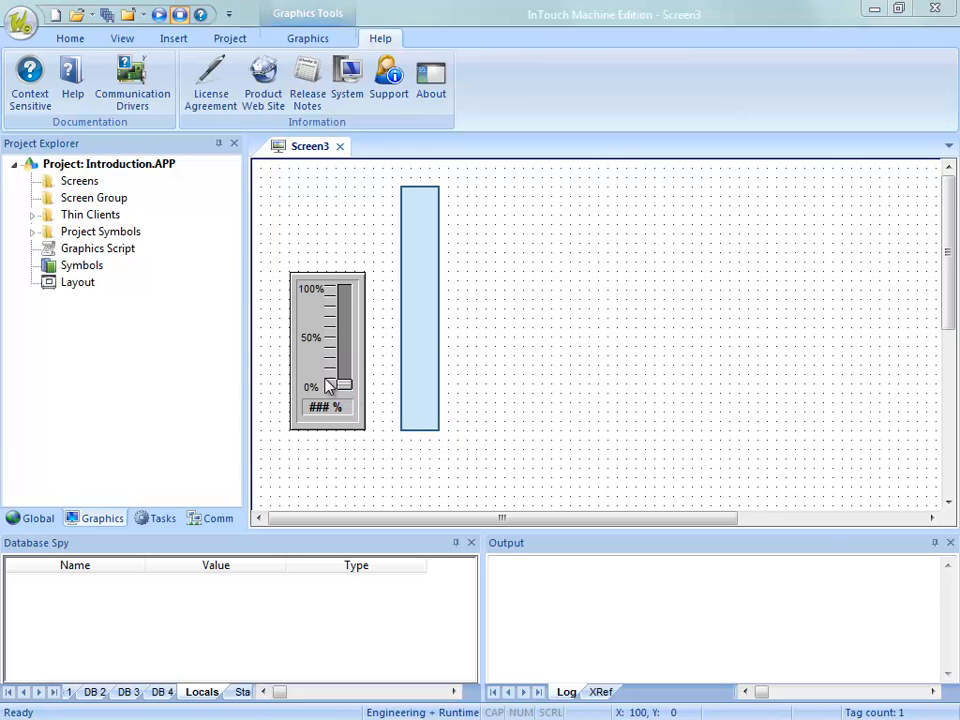
pyautogui.write('Main')
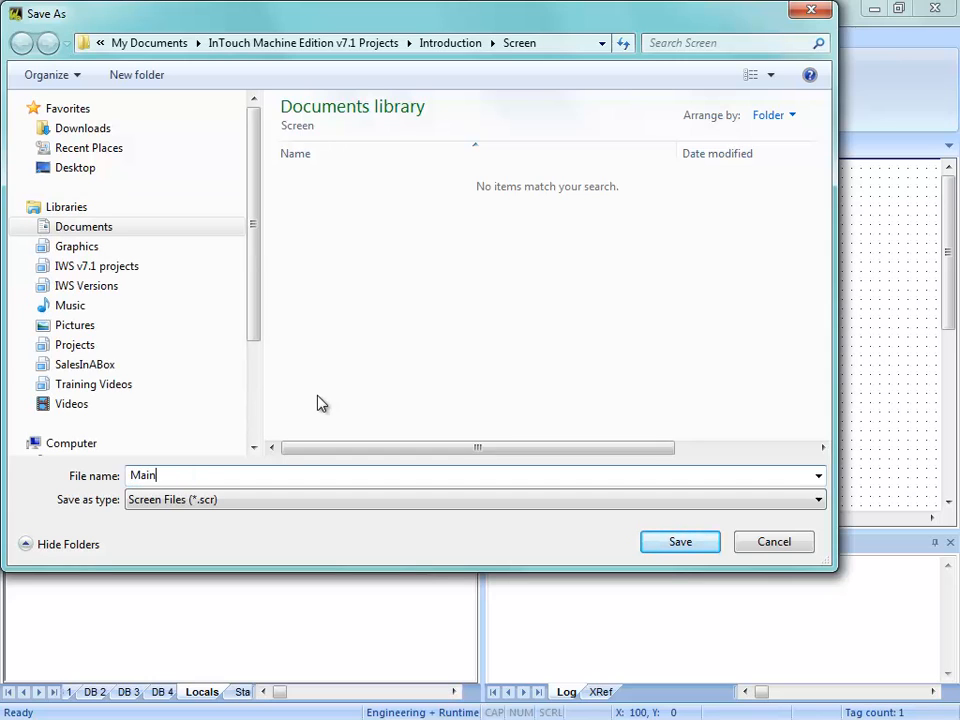
pyautogui.click(678, 542)
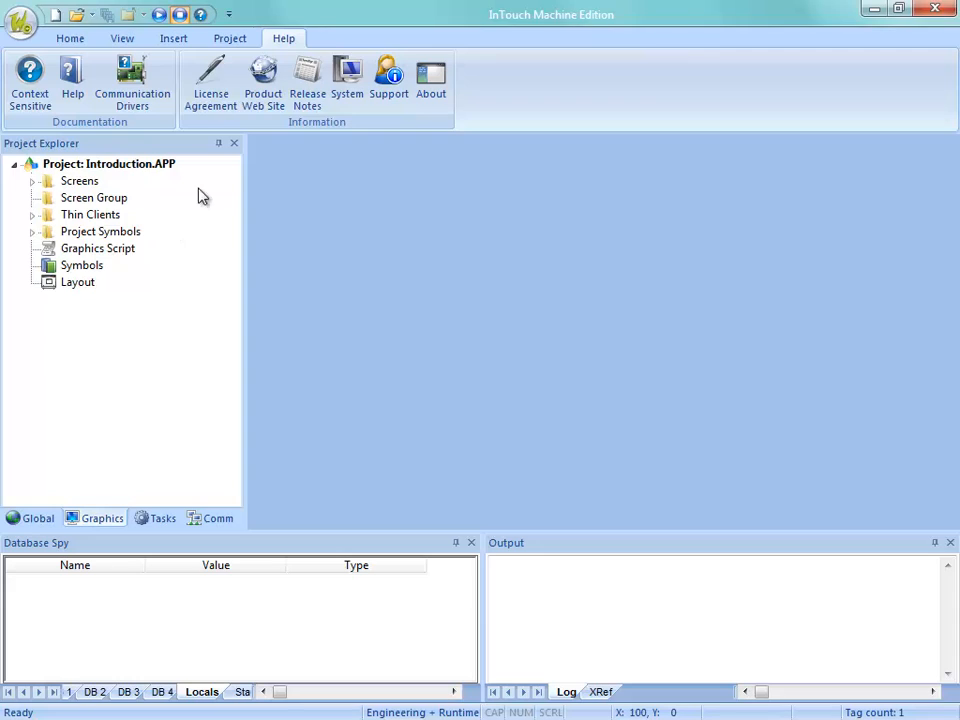
# Check the Startup screen option in the project's Viewer settings and leave the settings without changes
pyautogui.click(231, 42)
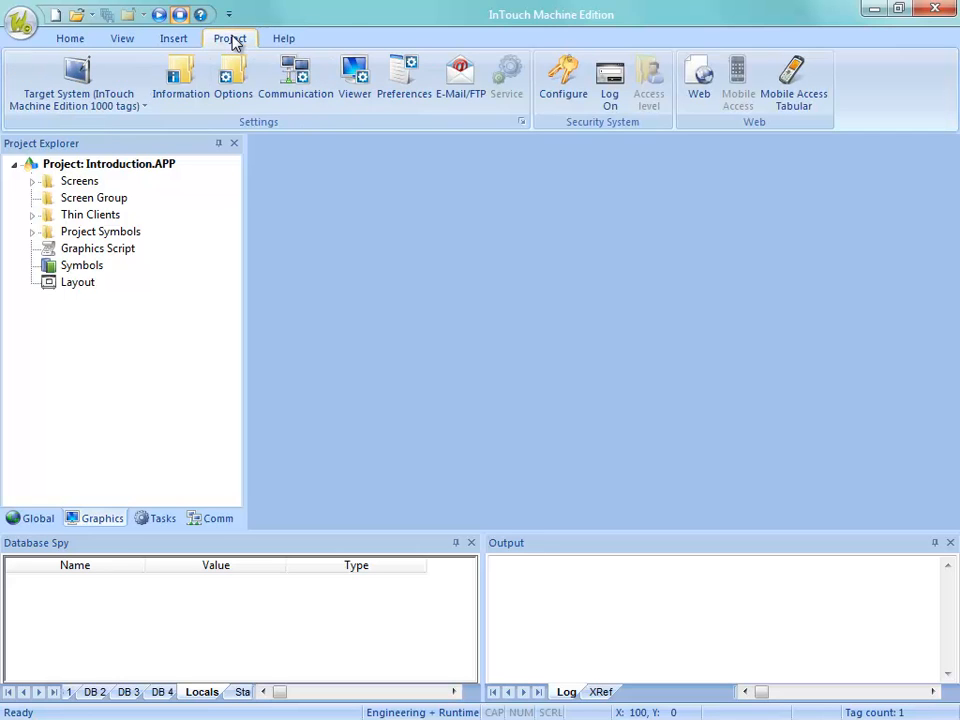
pyautogui.click(352, 78)
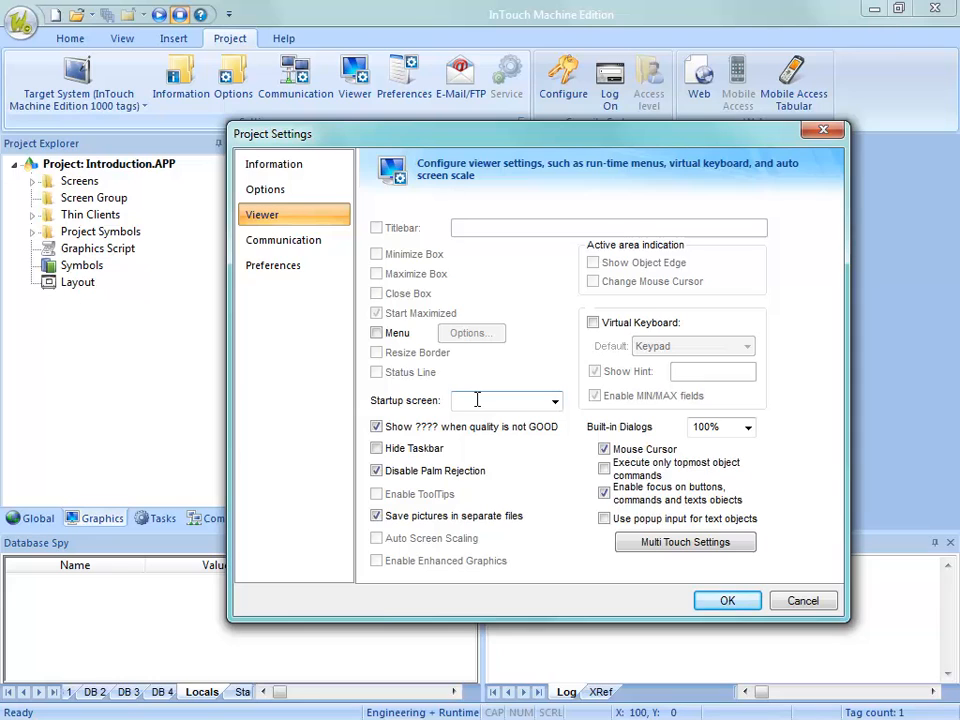
pyautogui.click(795, 600)
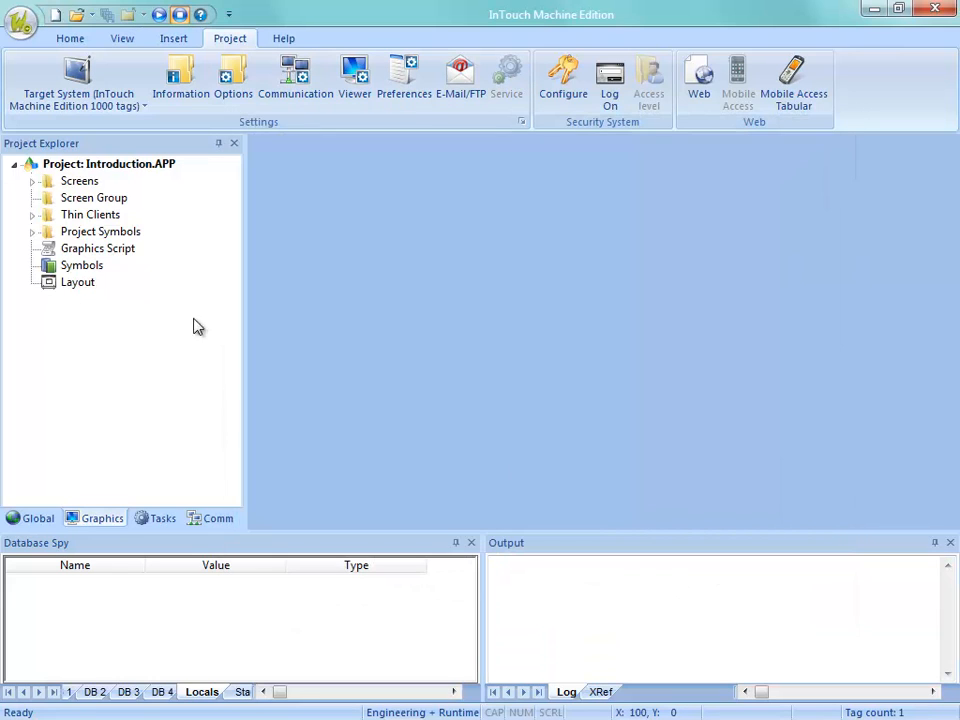
# Set Main.scr from the project's Screens folder as the startup screen
pyautogui.click(32, 181)
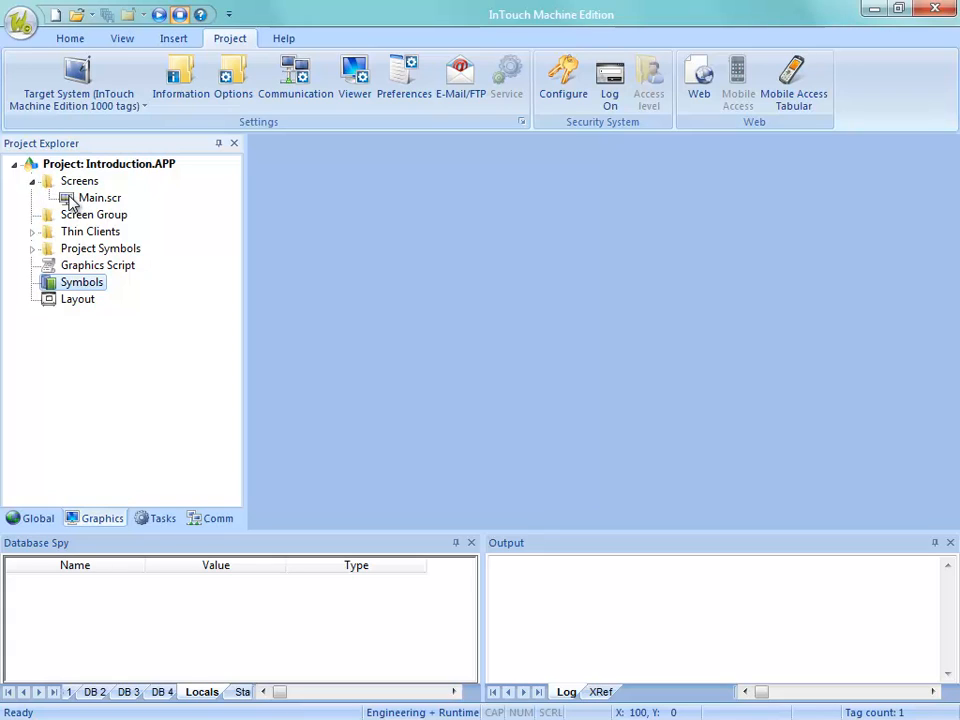
pyautogui.rightClick(70, 203)
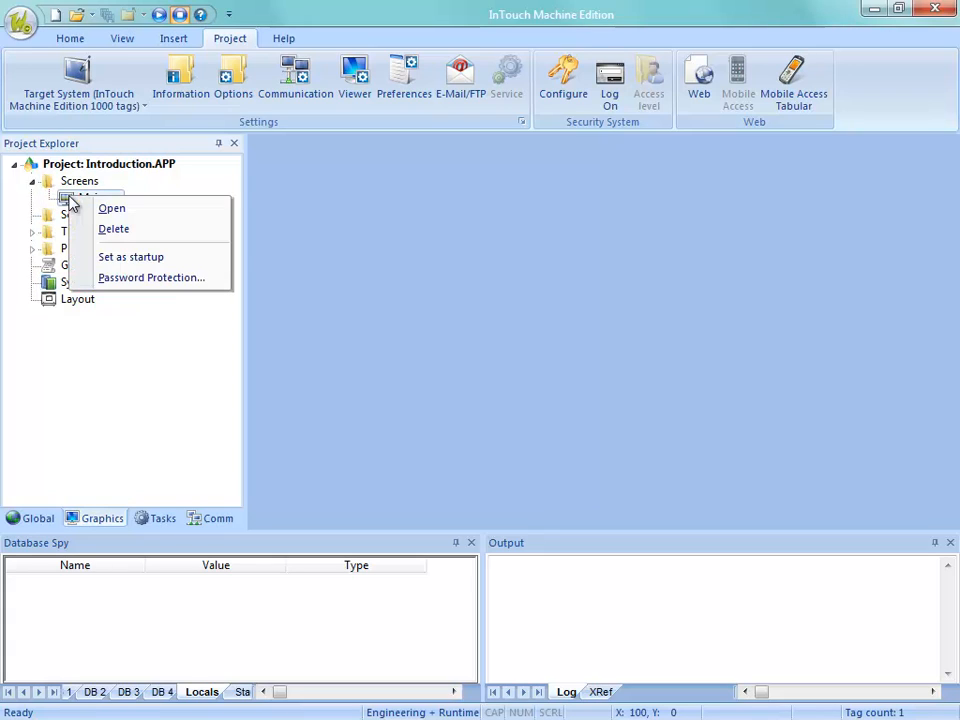
pyautogui.click(114, 259)
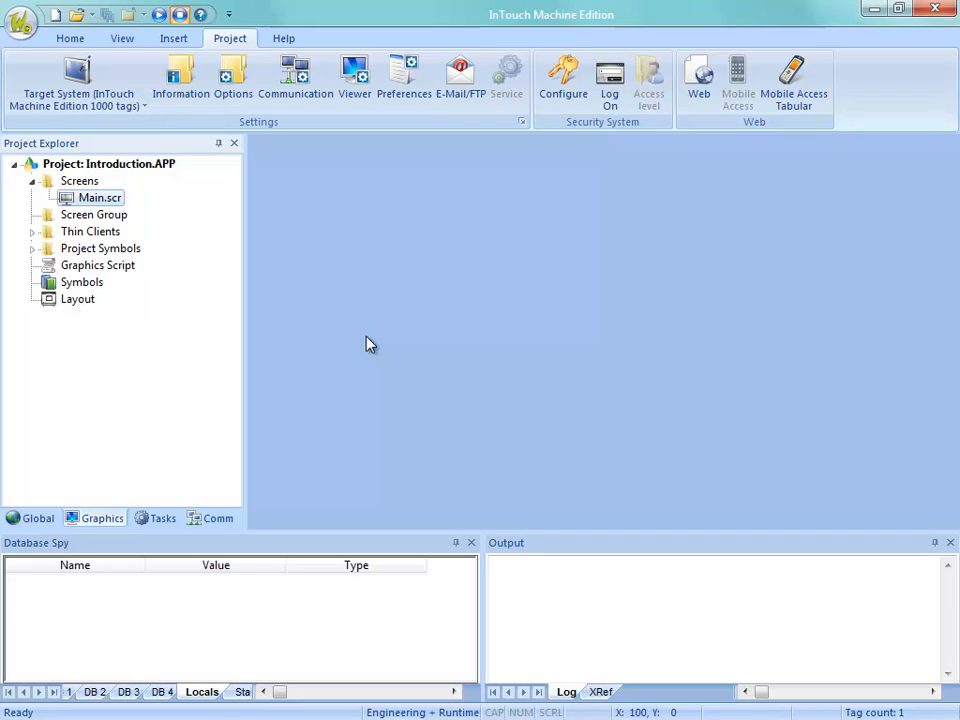
# Insert a new screen in the Screens folder with the default 1024 by 768 size and Replace(Partial) style
pyautogui.rightClick(81, 185)
pyautogui.click(100, 198)
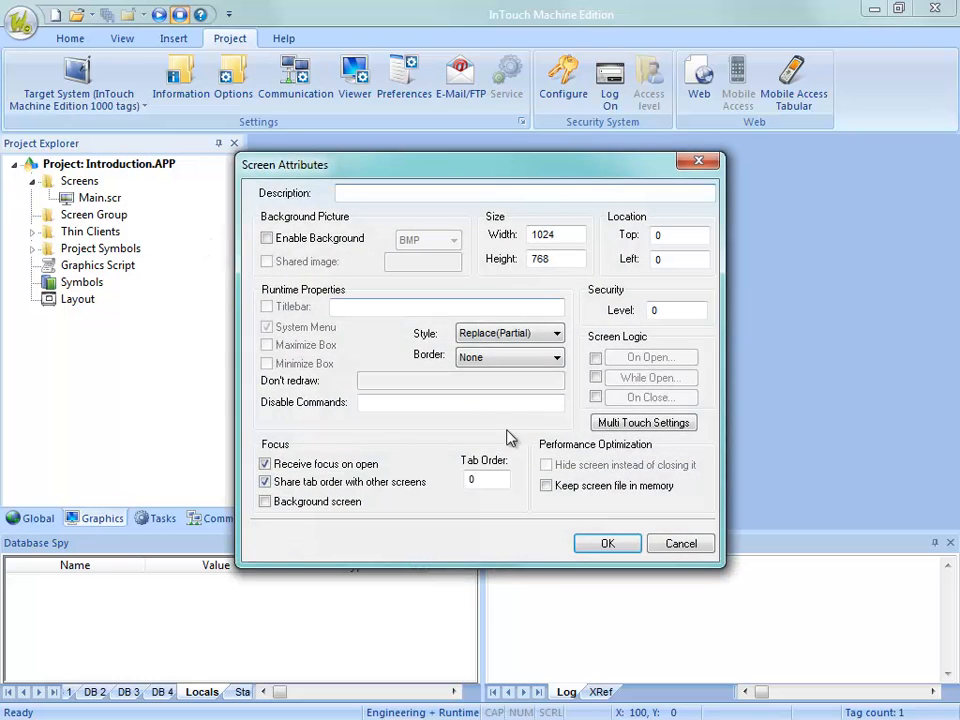
pyautogui.click(601, 542)
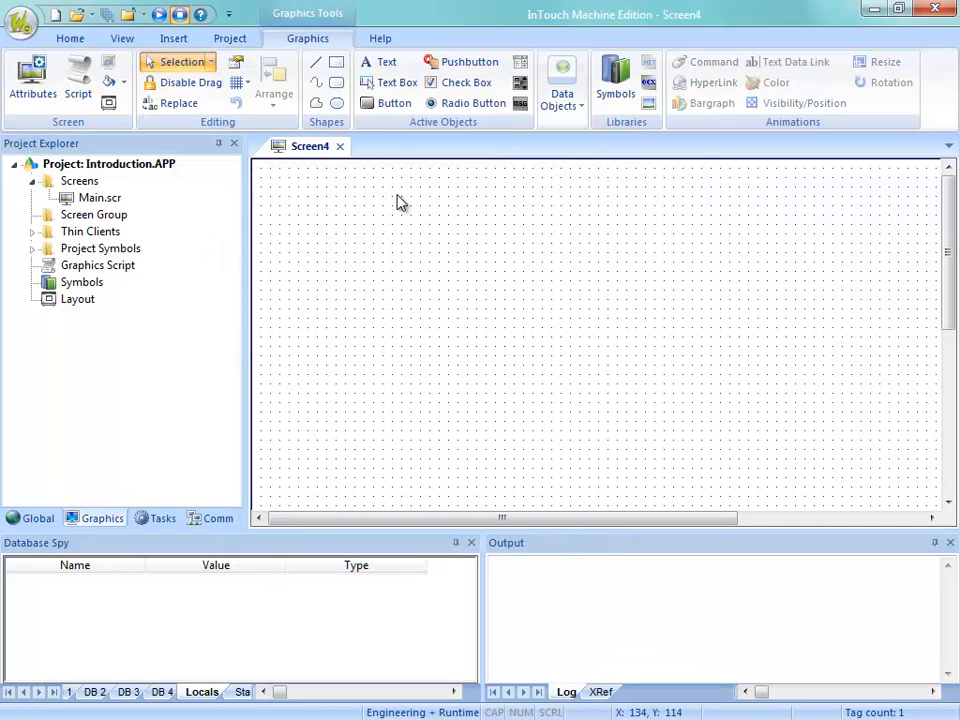
# Draw a button about 111 by 91 pixels on Screen4 and caption it "Auto Mode" on two lines
pyautogui.click(372, 104)
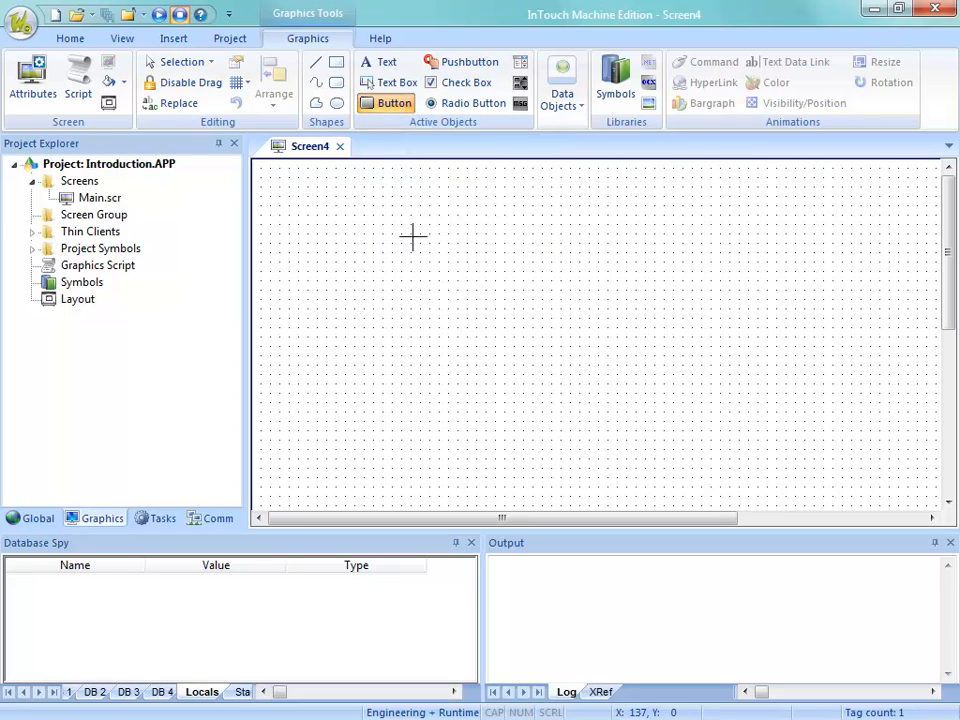
pyautogui.moveTo(327, 216); pyautogui.dragTo(434, 300)
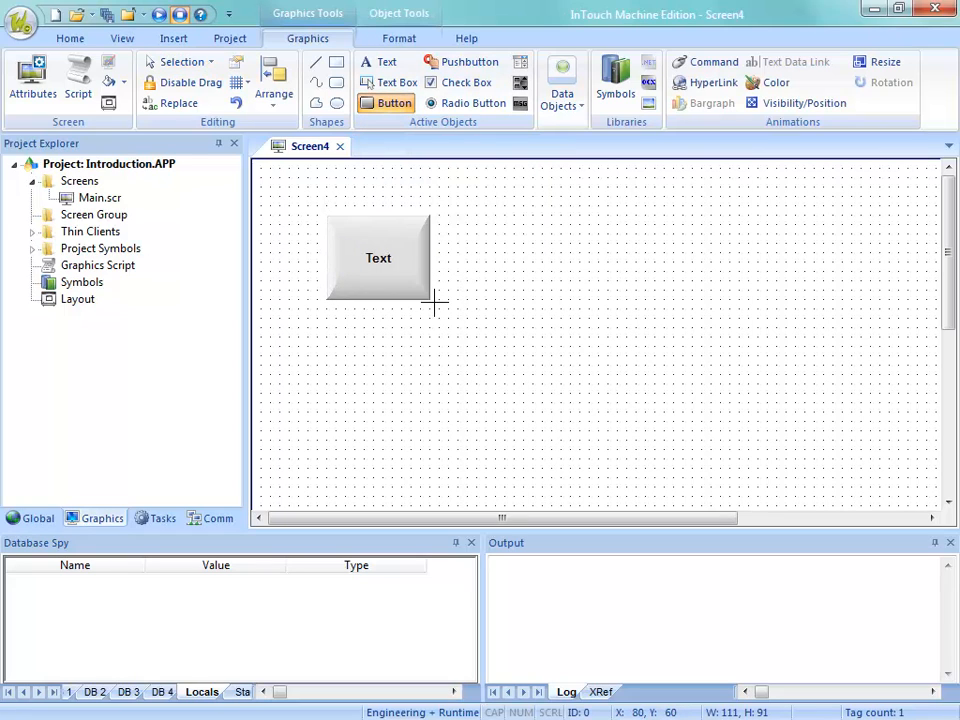
pyautogui.doubleClick(400, 282)
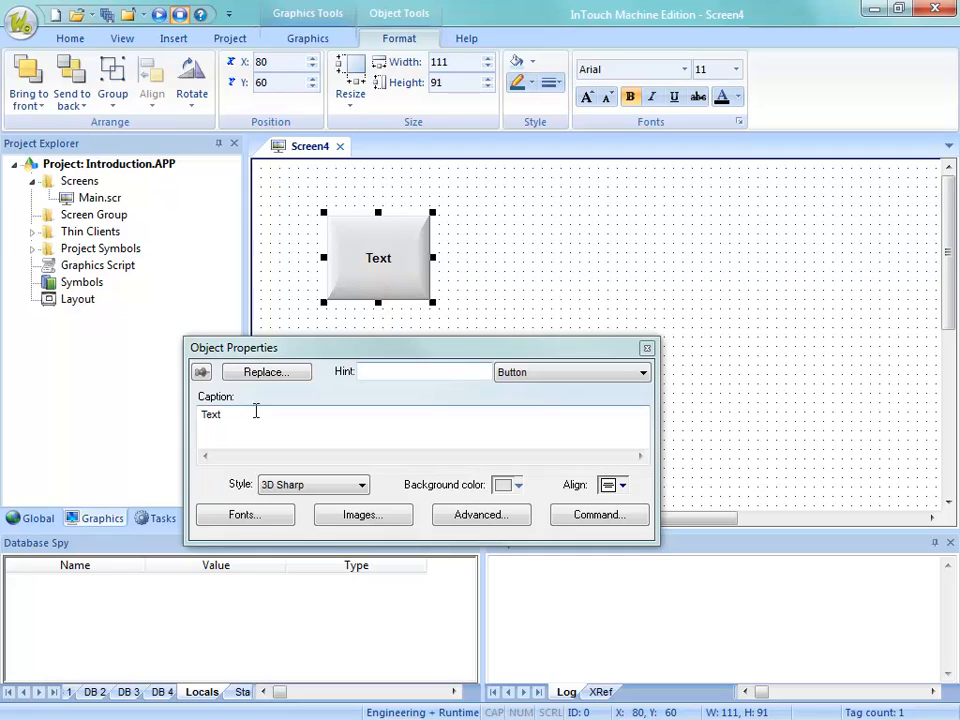
pyautogui.moveTo(256, 411); pyautogui.dragTo(155, 405)
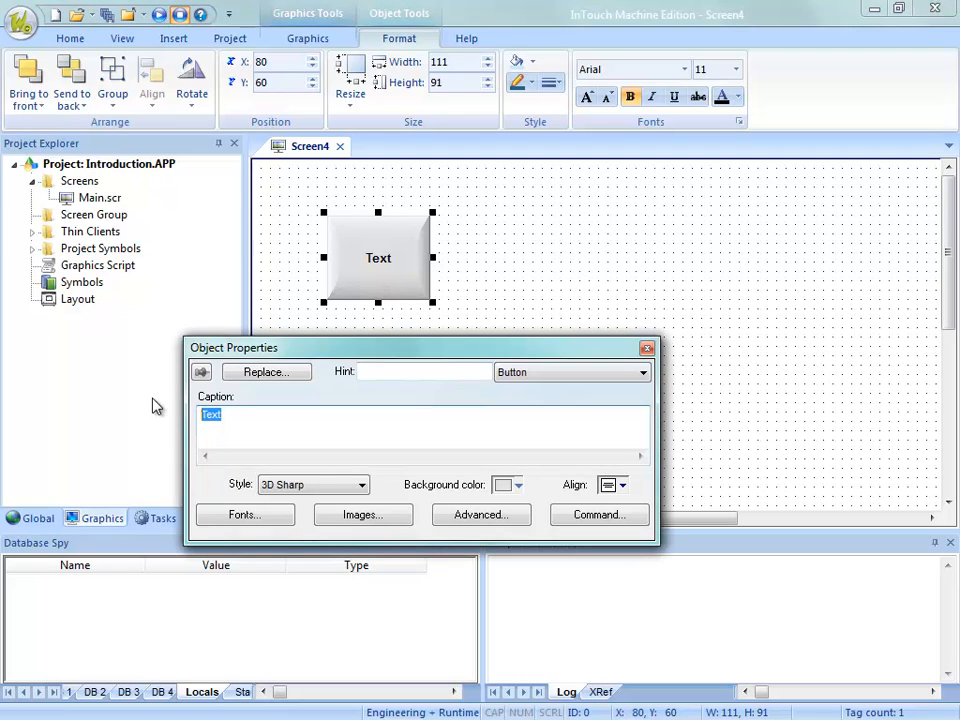
pyautogui.write('Auto')
pyautogui.press('Return')
pyautogui.write('Mode')
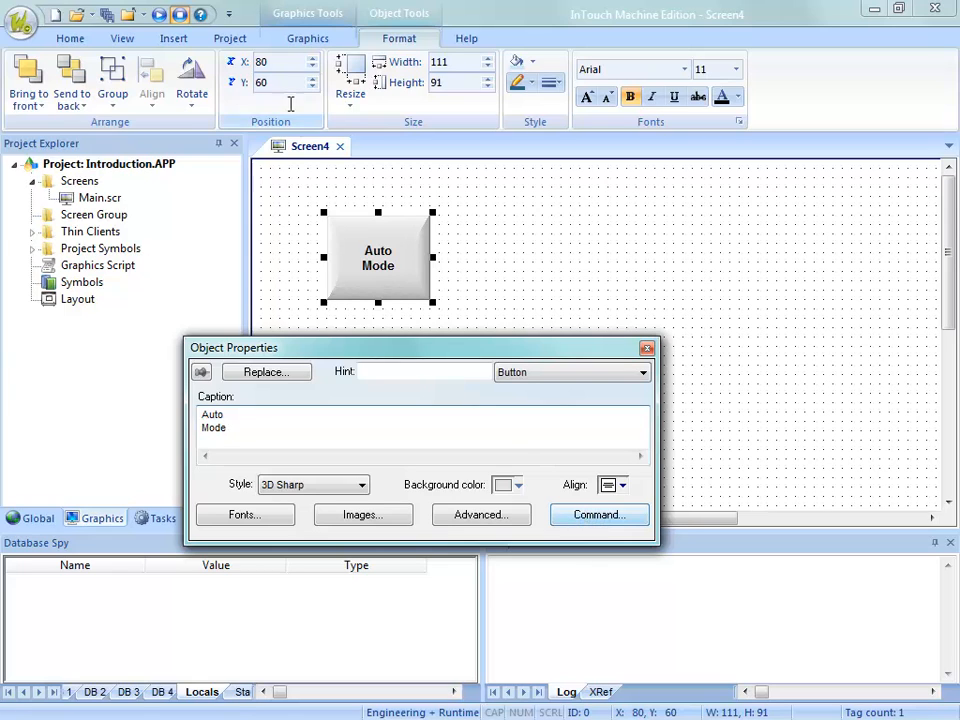
# Add a Command animation to the Auto Mode button with type Toggle Tag and AutoMode as the On Down tag
pyautogui.click(306, 40)
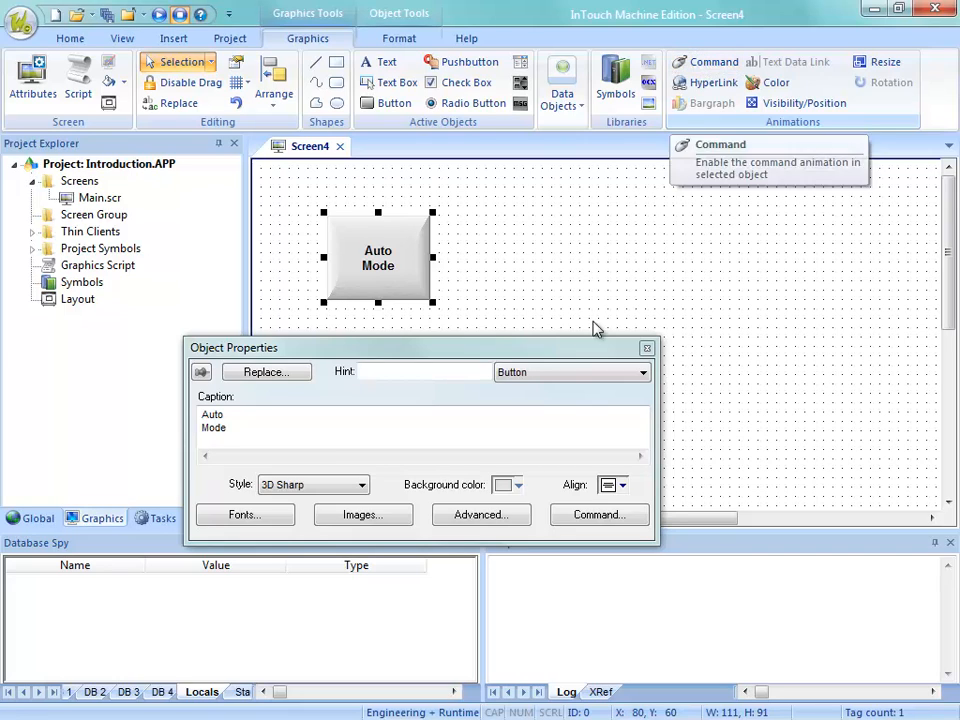
pyautogui.click(561, 520)
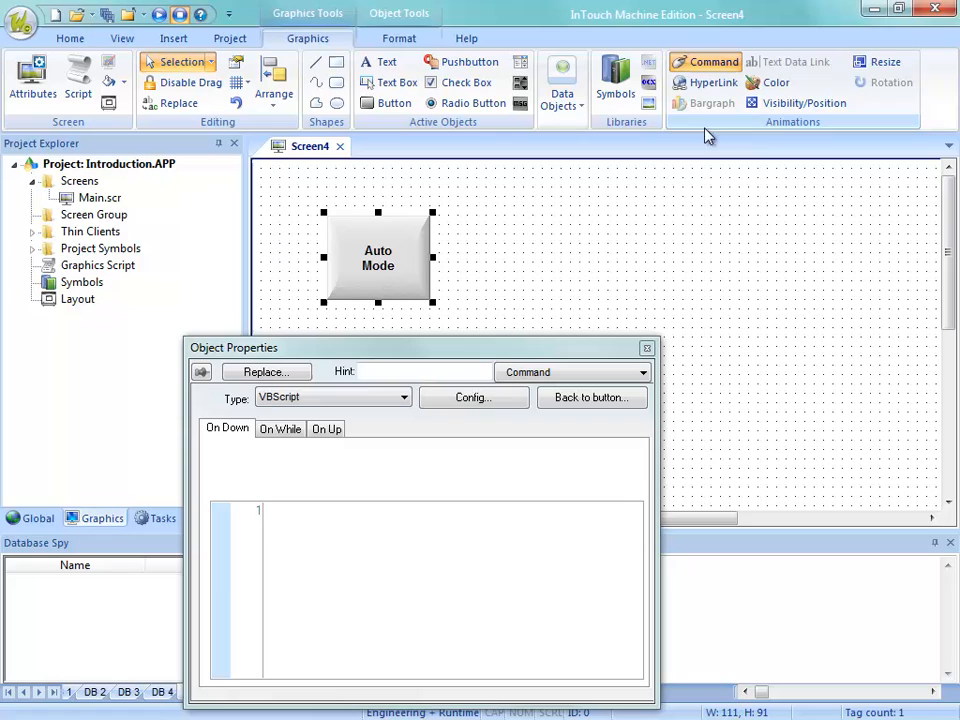
pyautogui.click(341, 399)
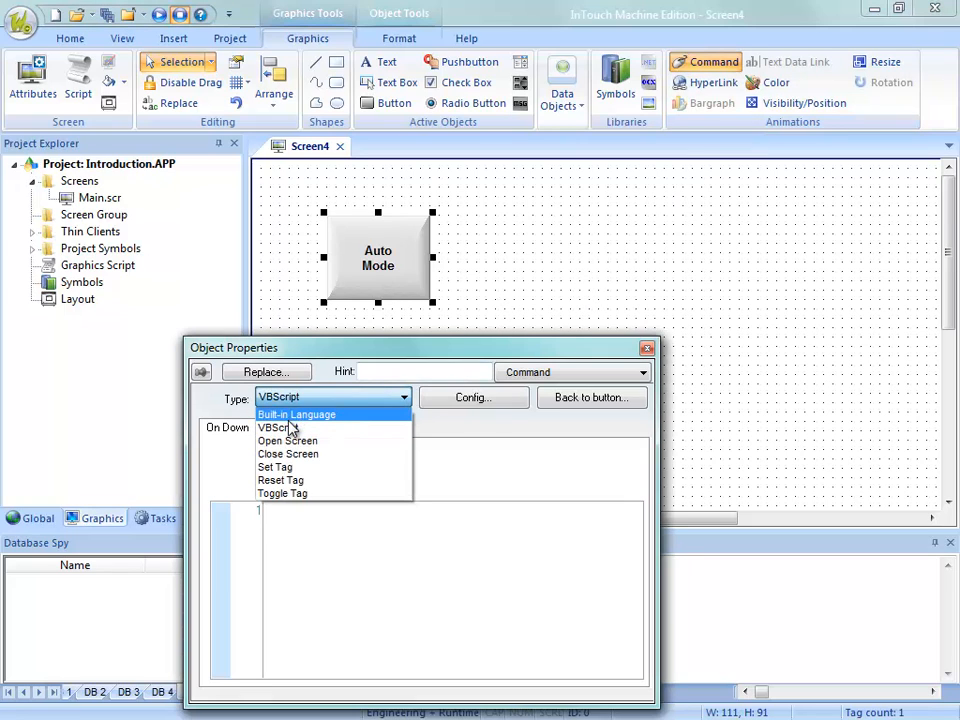
pyautogui.click(277, 495)
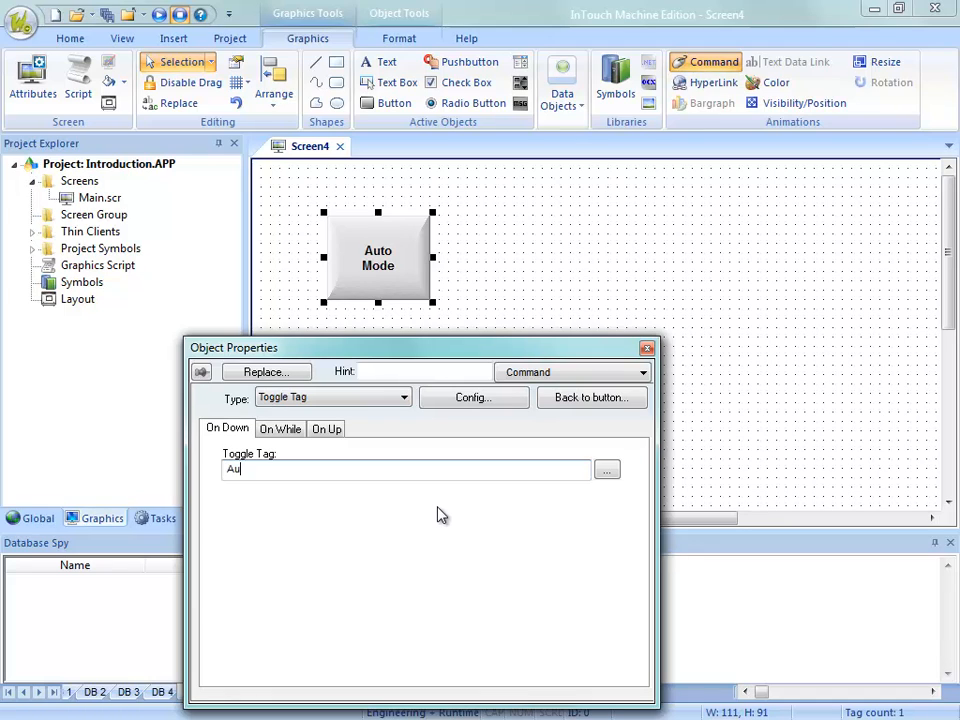
pyautogui.write('AutoMode')
pyautogui.press('Return')
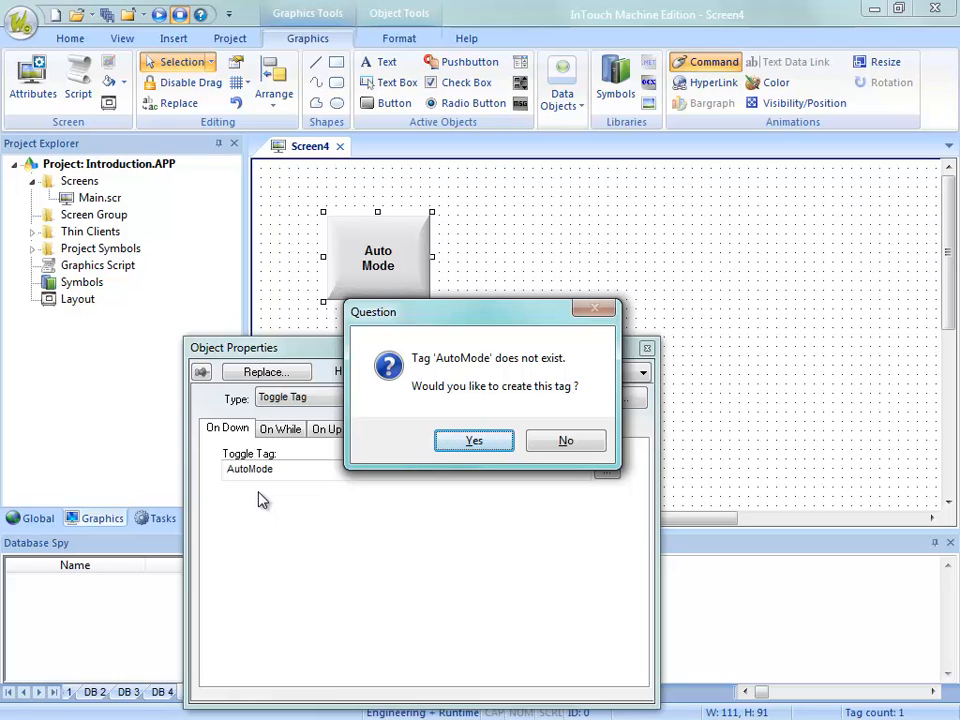
# Create the AutoMode tag as a Boolean with array size 0 and Server scope, and close the object properties
pyautogui.press('Return')
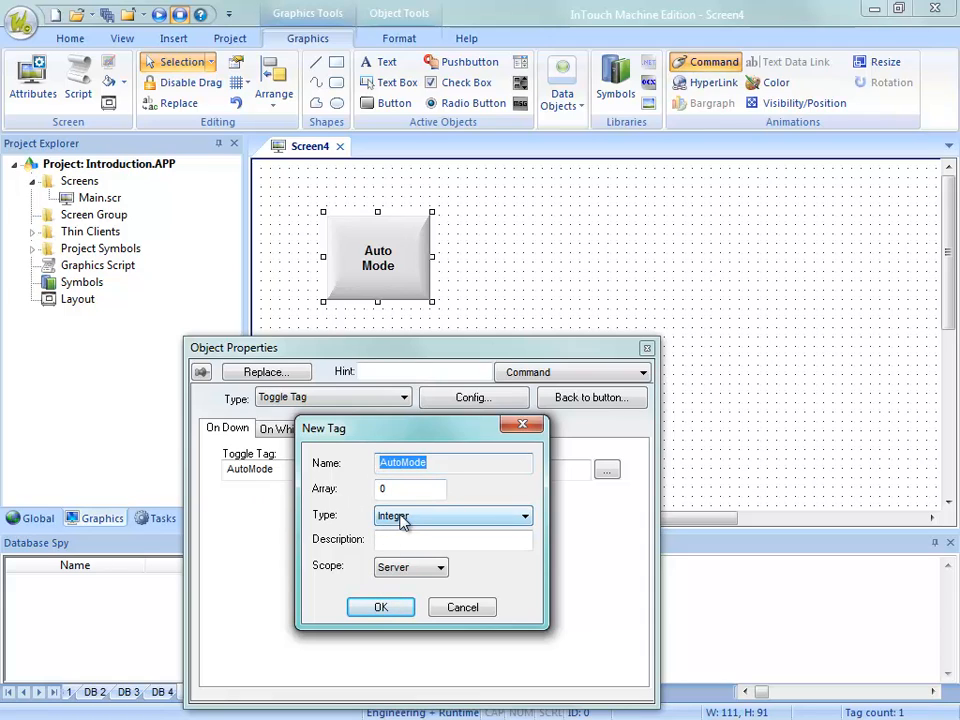
pyautogui.click(400, 520)
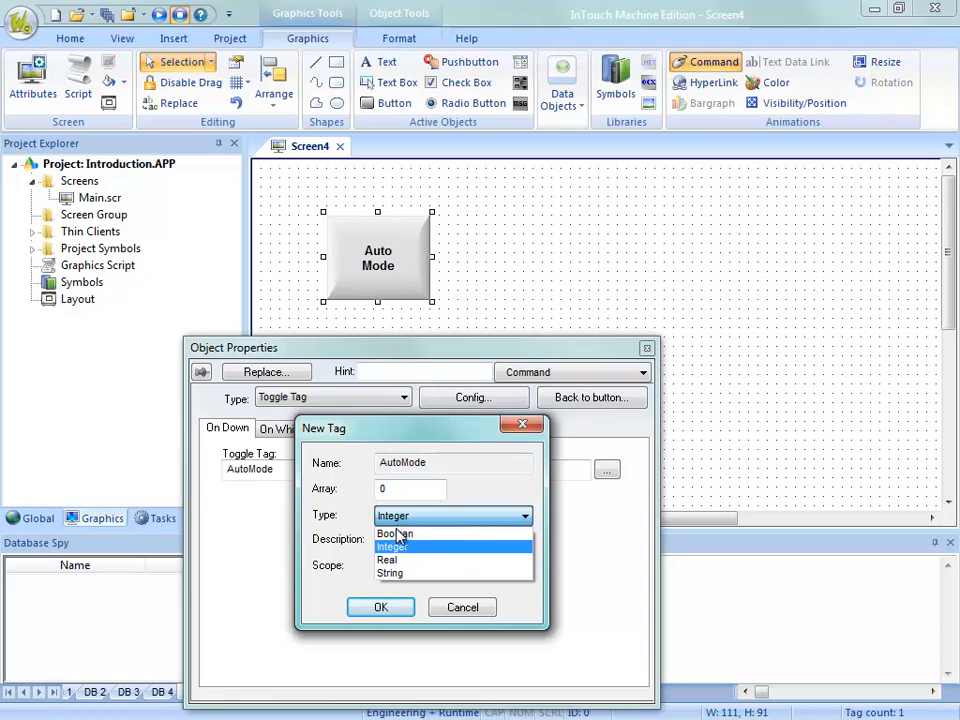
pyautogui.click(395, 535)
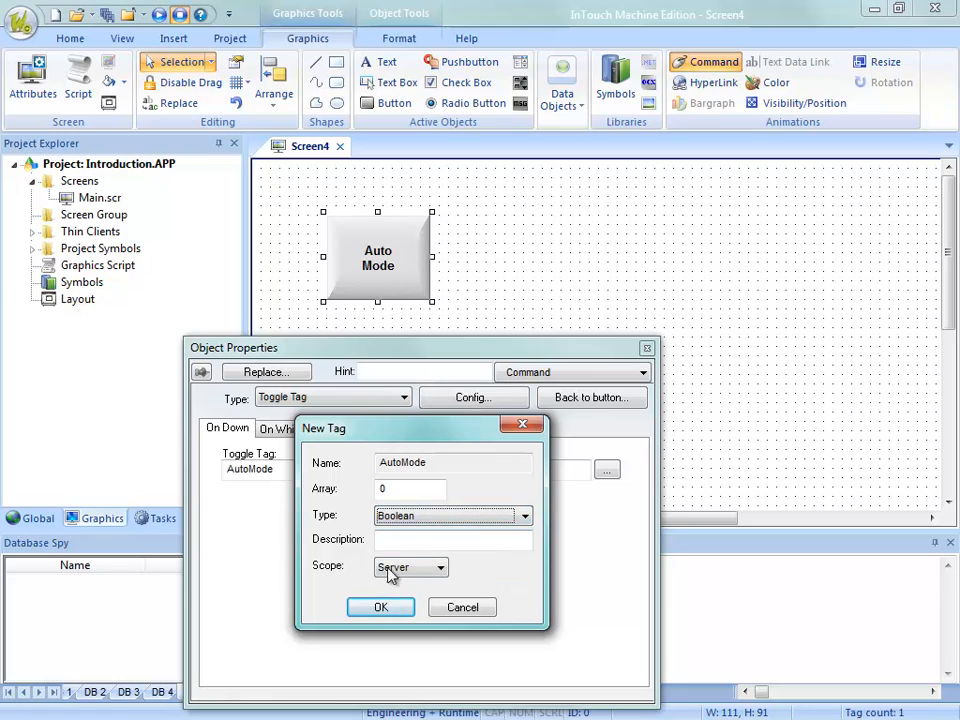
pyautogui.click(377, 611)
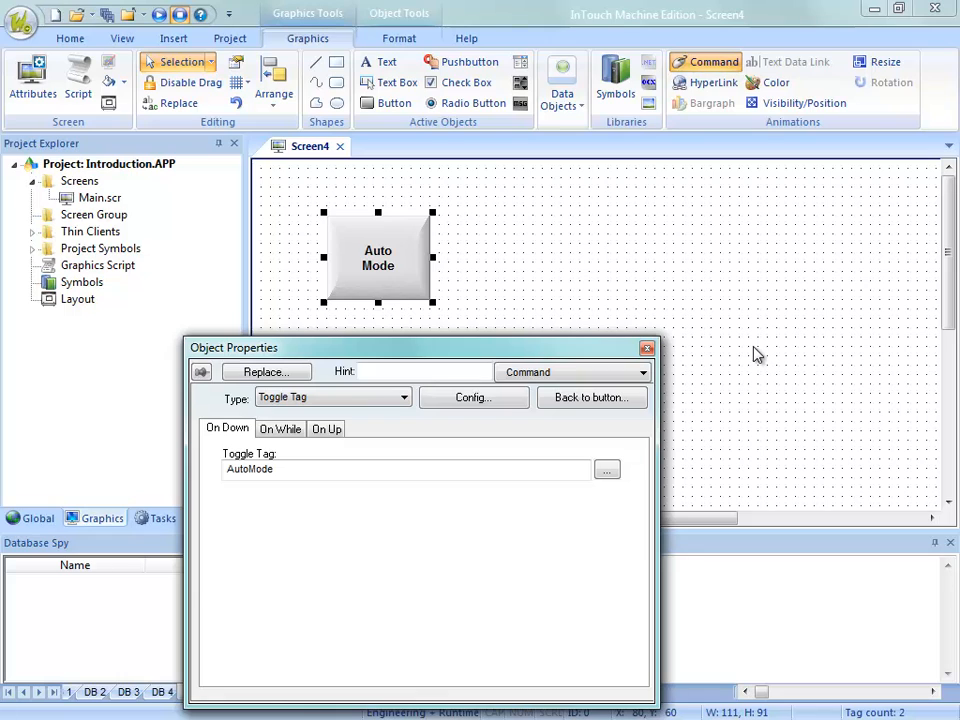
pyautogui.click(505, 303)
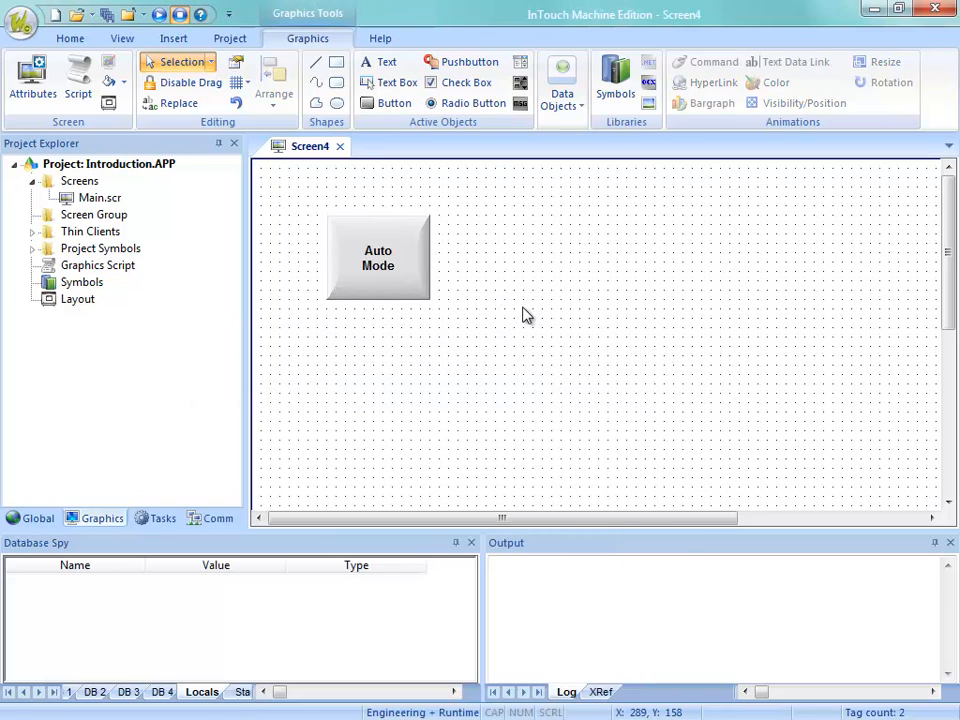
# Draw an ellipse about 71 by 91 pixels beside the Auto Mode button and apply a Color animation to it
pyautogui.click(336, 103)
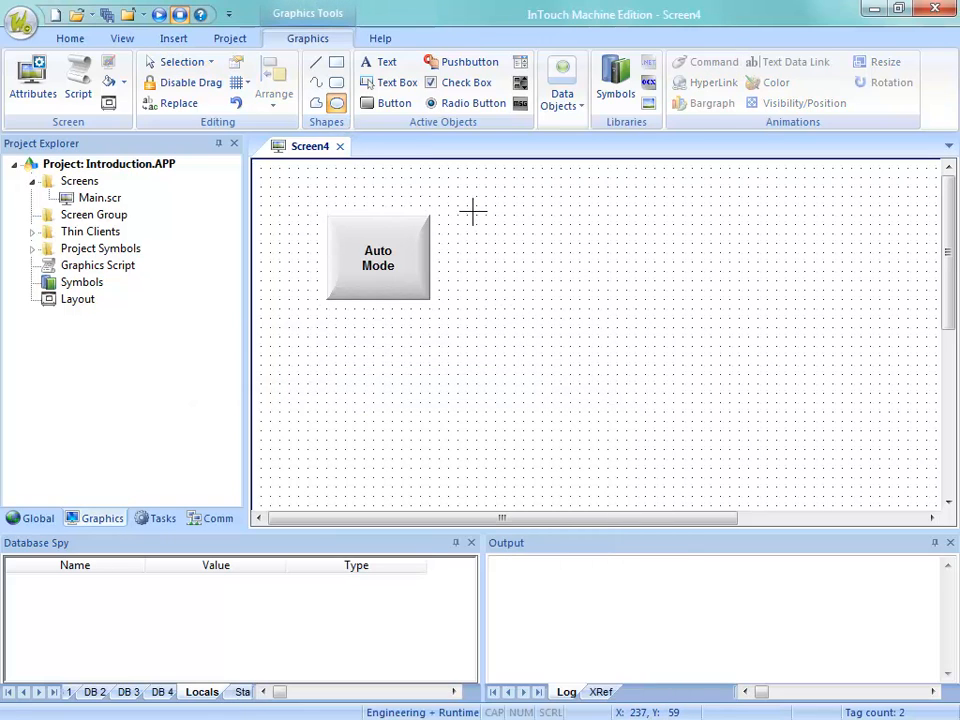
pyautogui.moveTo(467, 215); pyautogui.dragTo(531, 300)
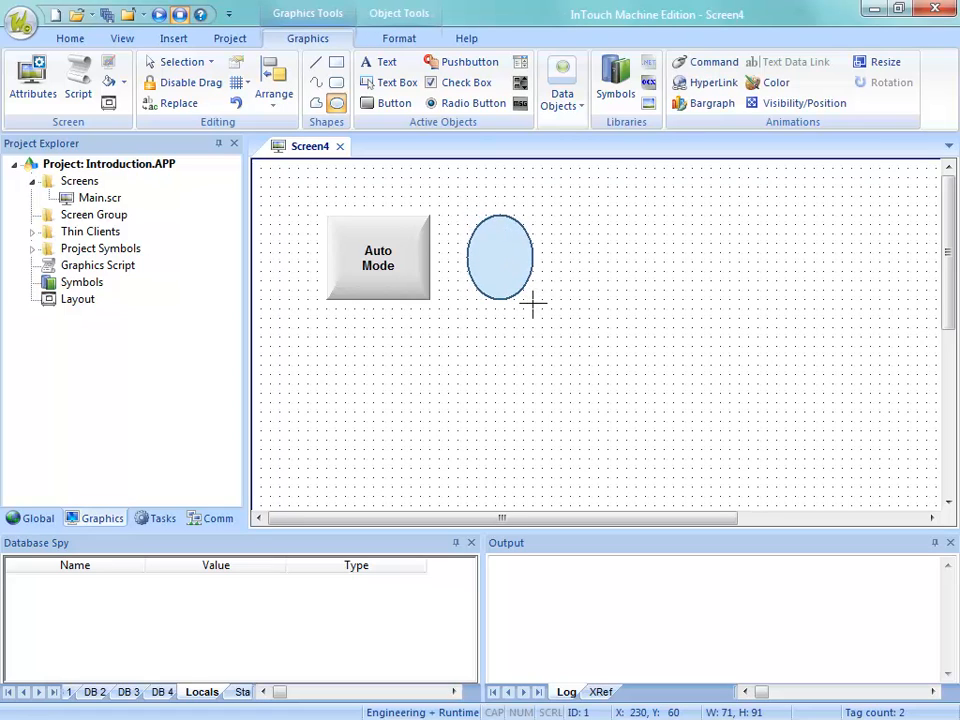
pyautogui.click(776, 82)
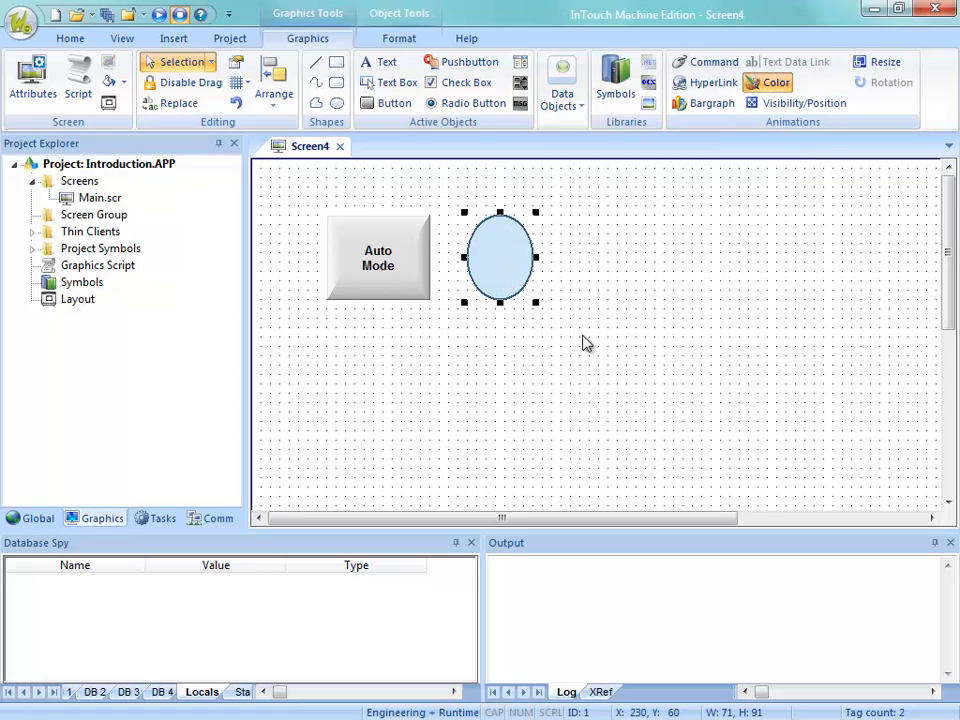
# Set the limit expression of the ellipse's Color animation to the AutoMode tag, picked from the project's tags
pyautogui.doubleClick(499, 282)
pyautogui.click(516, 373)
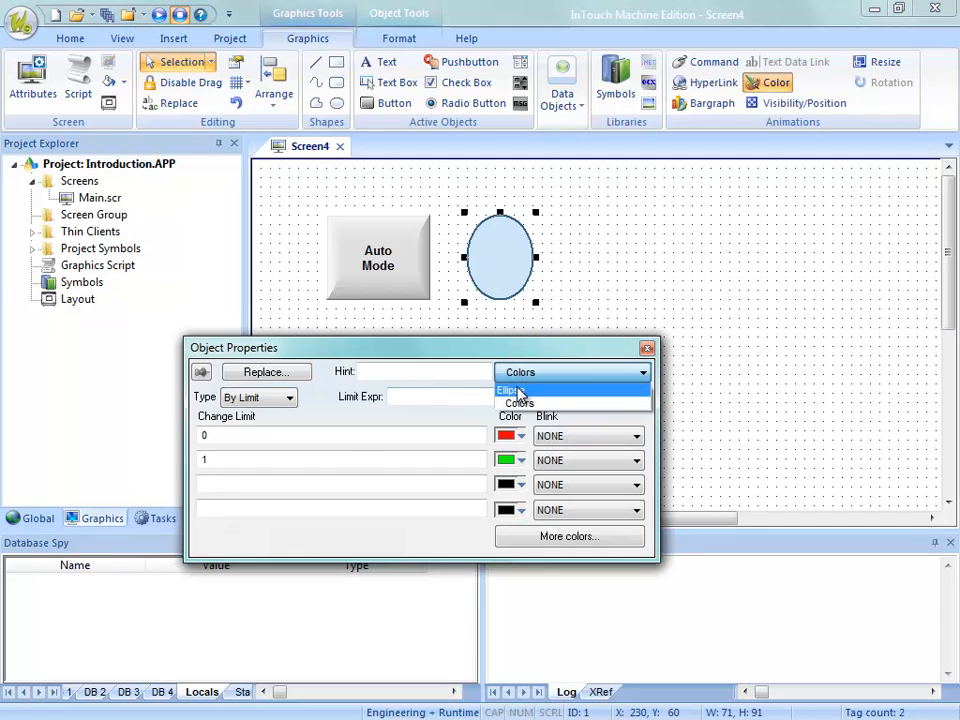
pyautogui.click(514, 390)
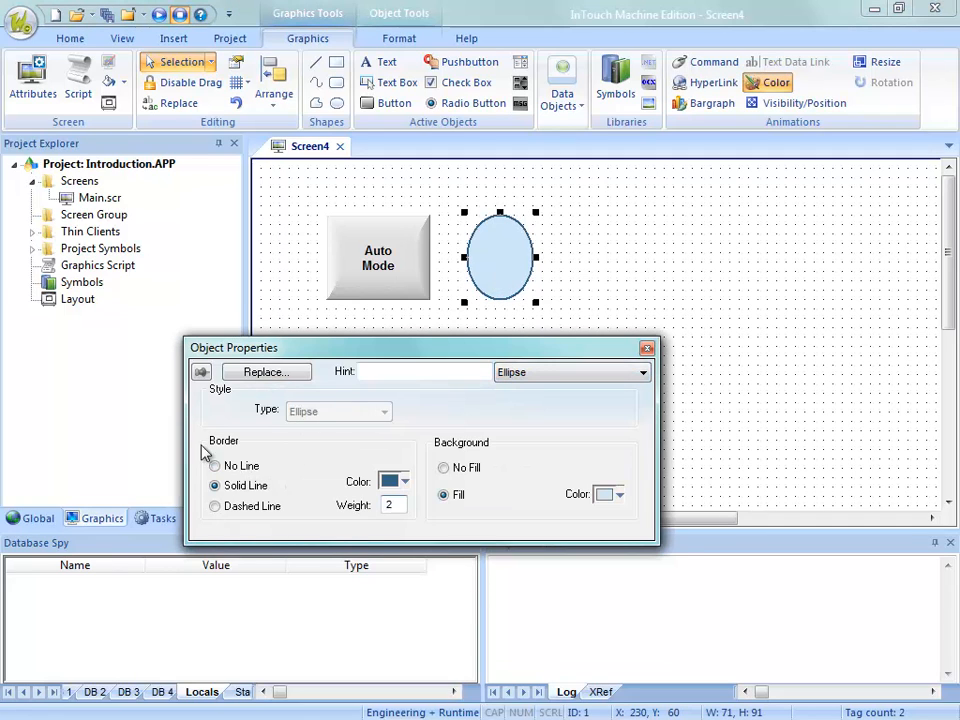
pyautogui.click(540, 374)
pyautogui.click(538, 406)
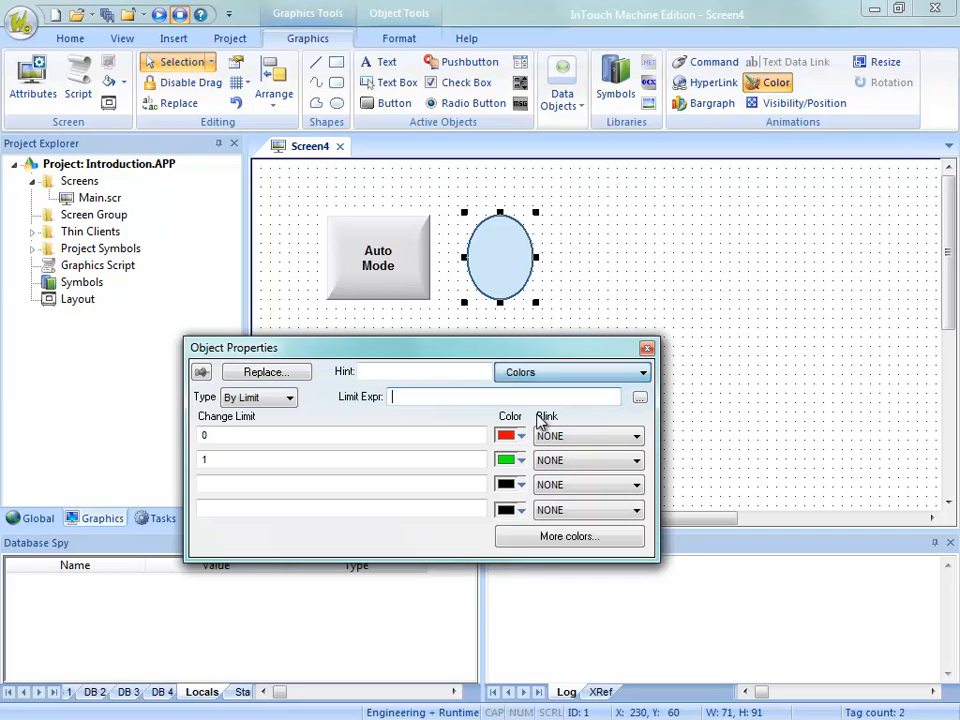
pyautogui.click(430, 397)
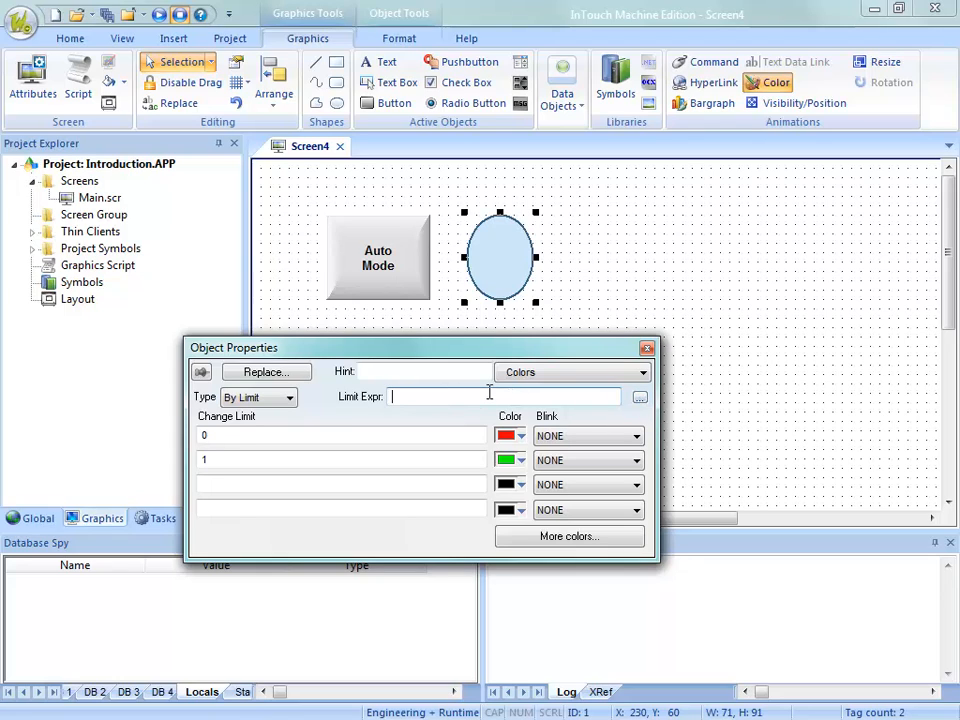
pyautogui.click(638, 399)
pyautogui.click(293, 365)
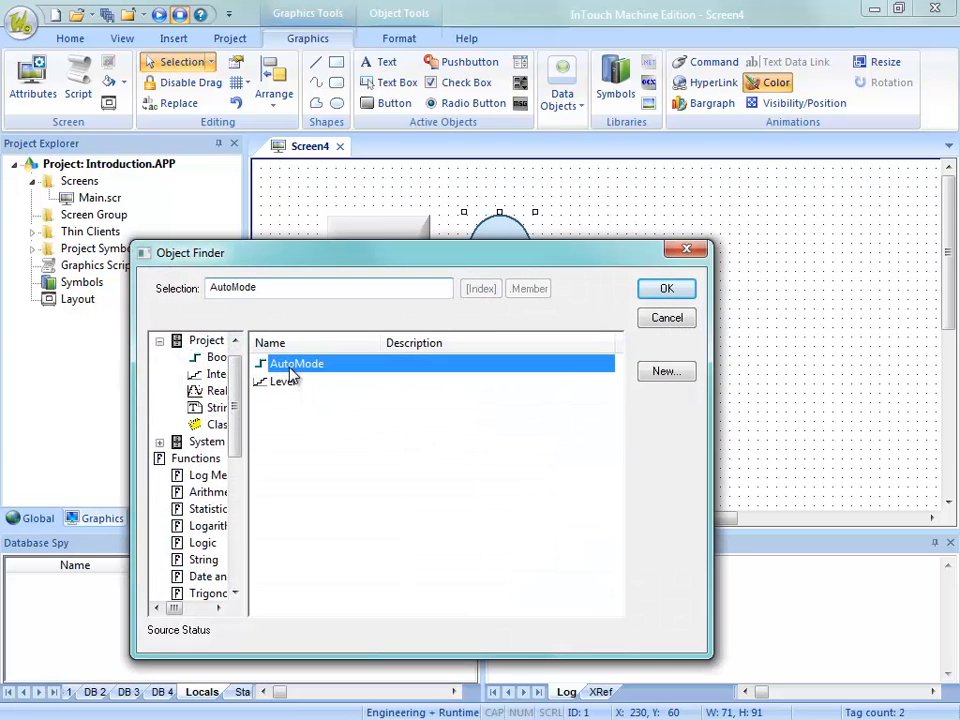
pyautogui.click(656, 293)
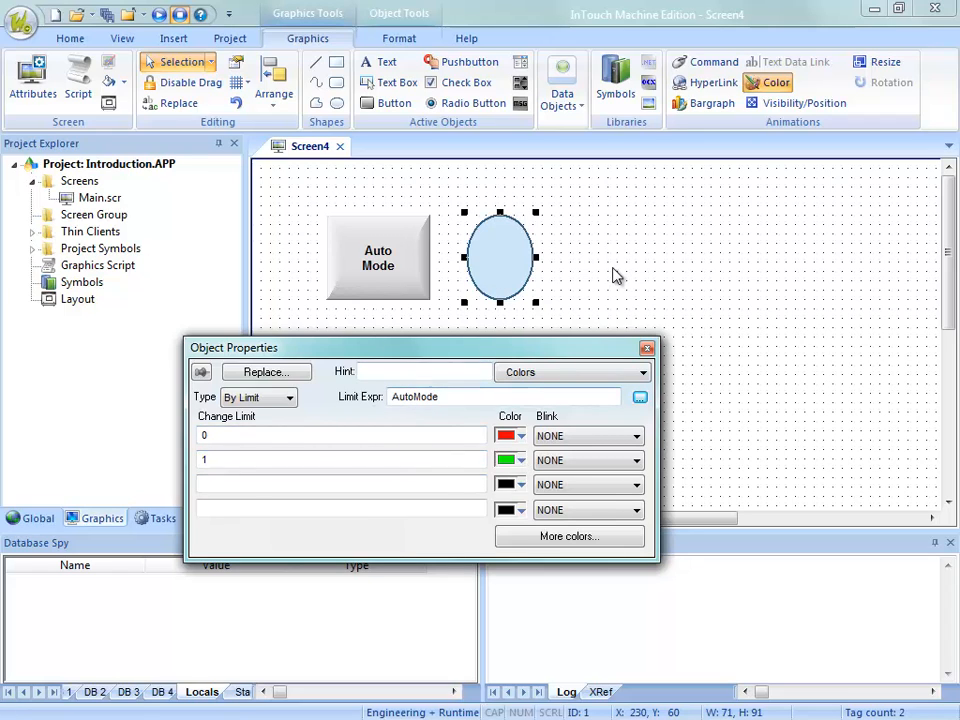
pyautogui.click(640, 279)
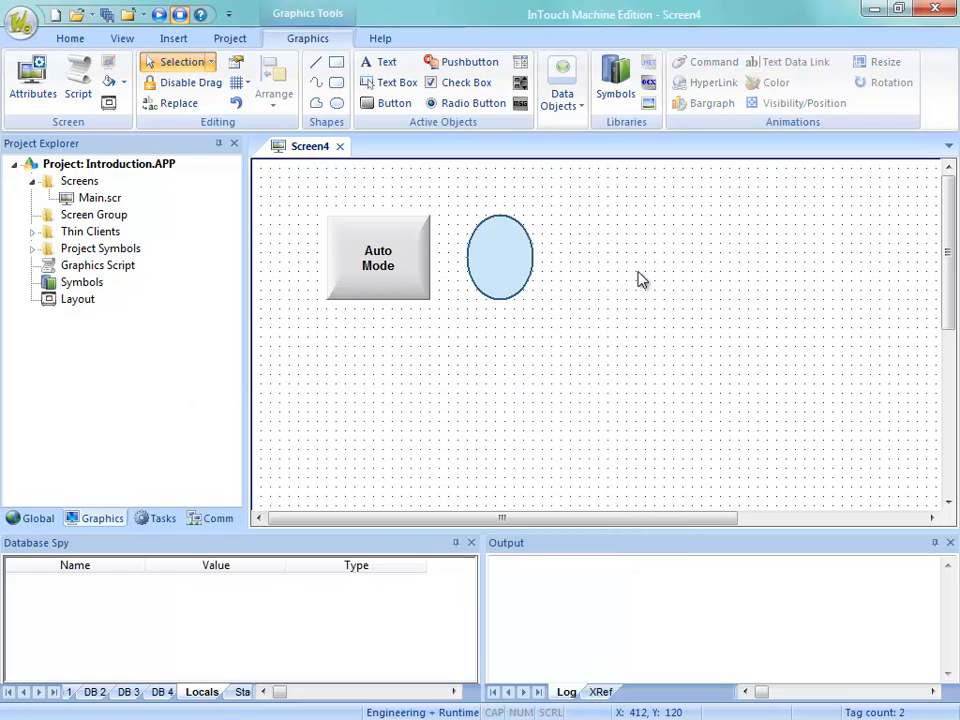
# Close Screen4 and save it as Button in the project's Screen folder
pyautogui.click(340, 146)
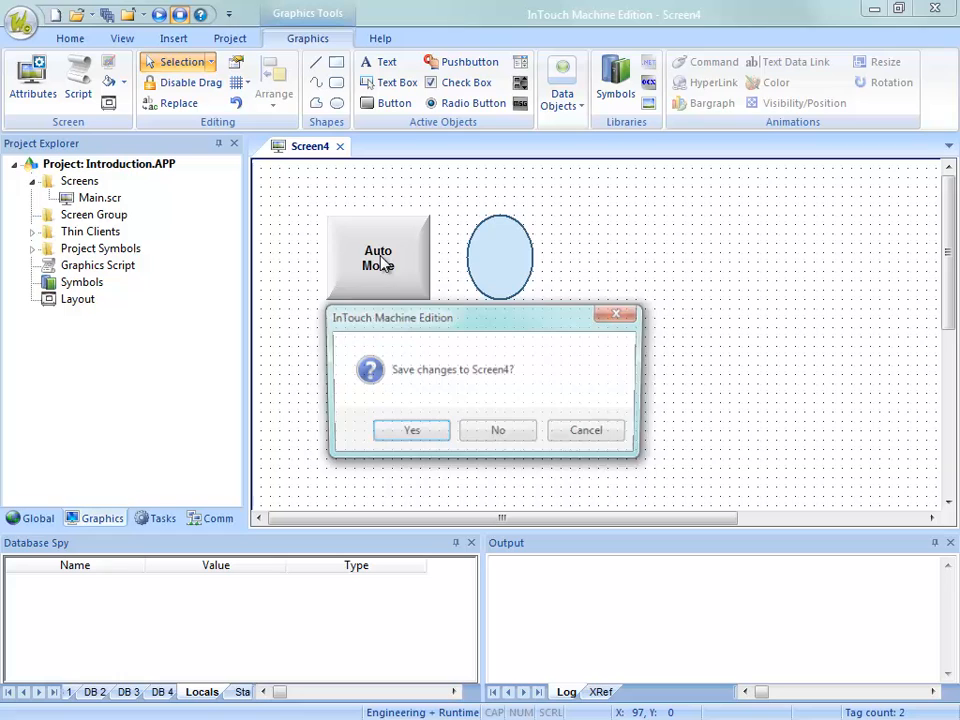
pyautogui.click(424, 437)
pyautogui.write('Button')
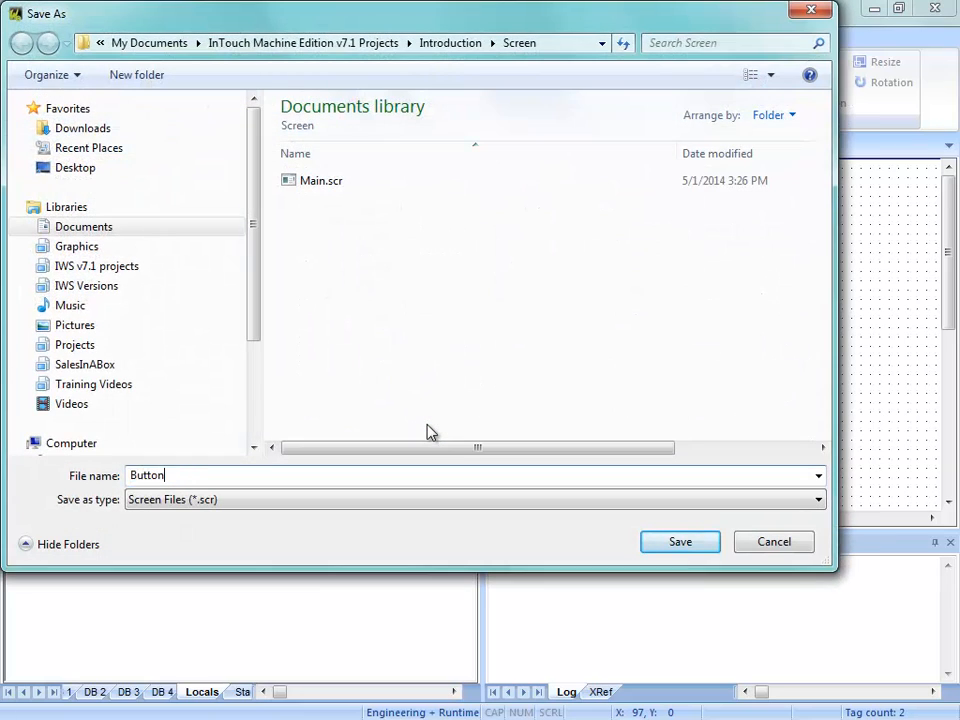
pyautogui.press('Return')
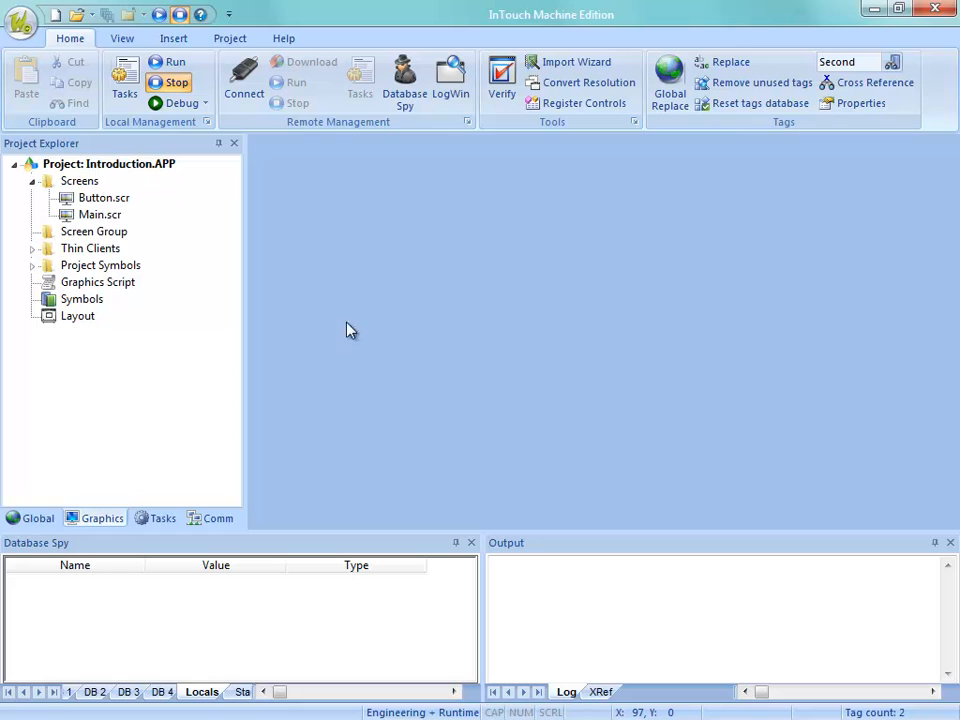
# Open Main.scr and draw a button about 121 by 51 pixels above the slider, captioned "Button"
pyautogui.doubleClick(95, 216)
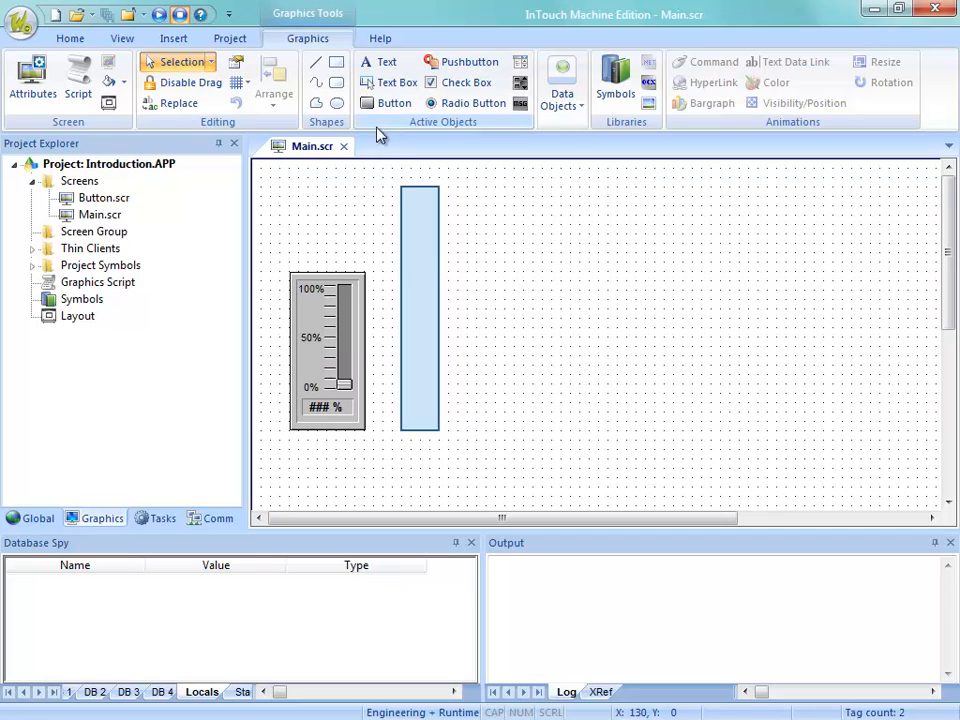
pyautogui.click(381, 105)
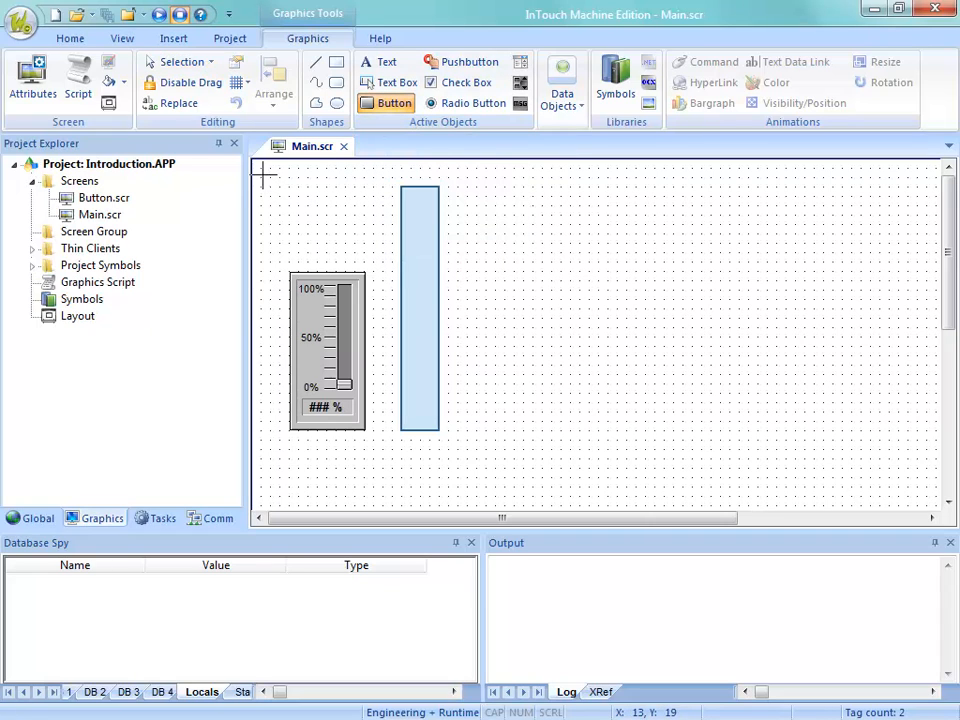
pyautogui.moveTo(263, 178); pyautogui.dragTo(377, 212)
pyautogui.doubleClick(340, 216)
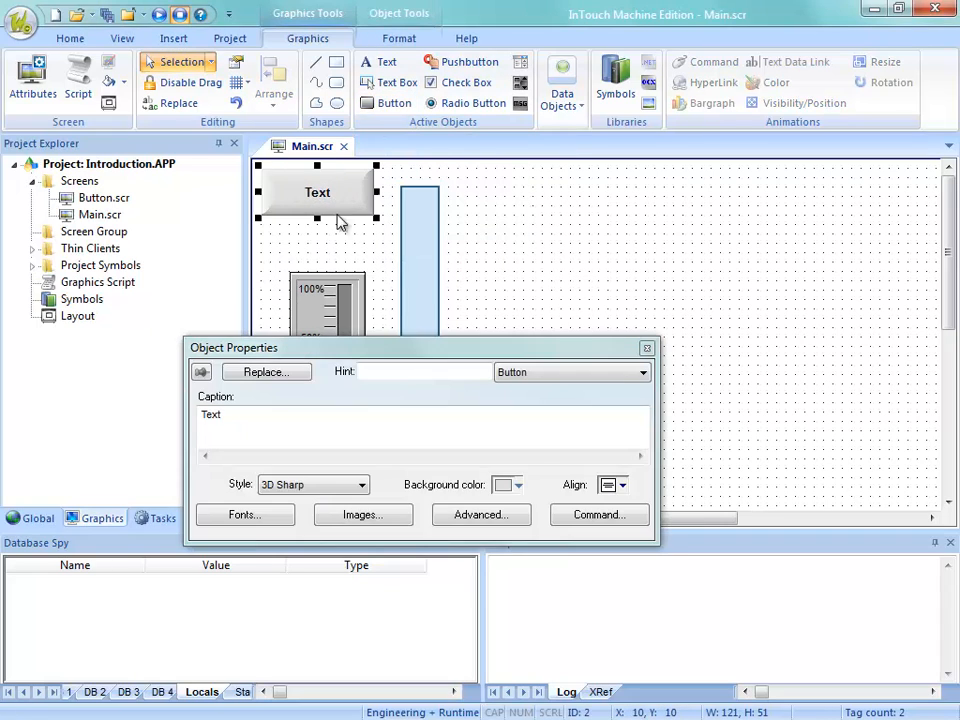
pyautogui.moveTo(280, 423); pyautogui.dragTo(138, 418)
pyautogui.write('B')
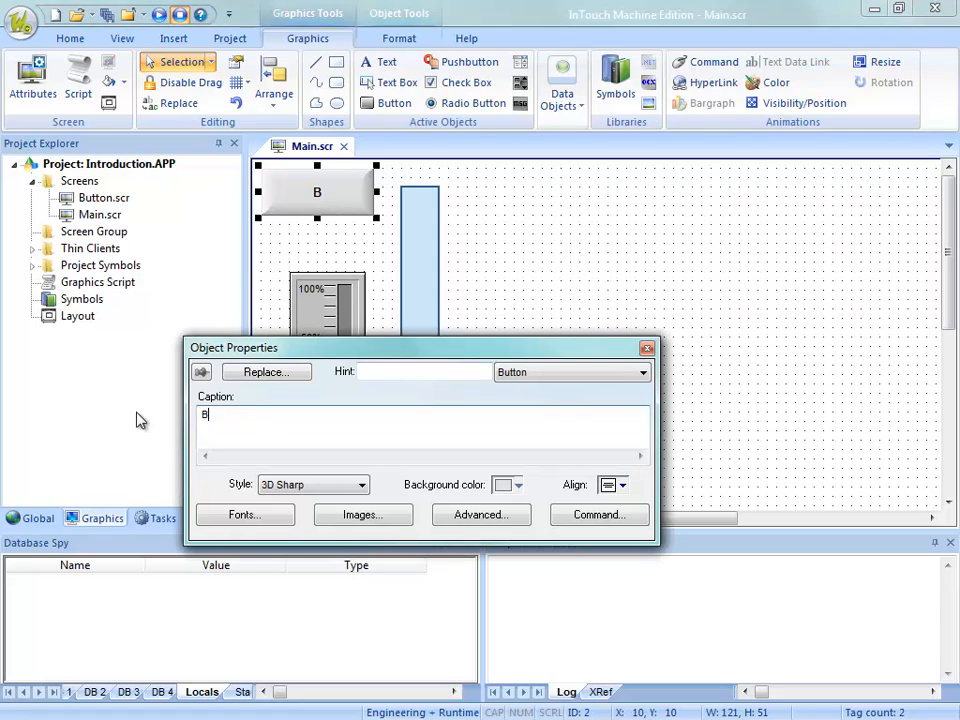
pyautogui.write('utton')
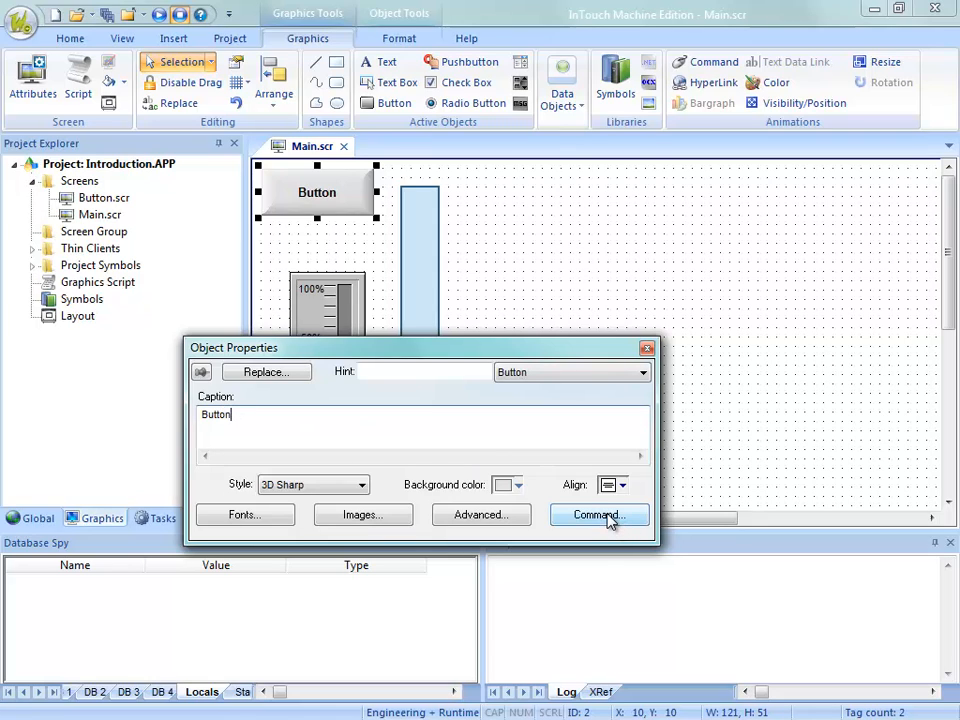
# Apply a Command animation of type Open Screen to the "Button" button on the Main screen, targeting Button.scr on down
pyautogui.click(727, 70)
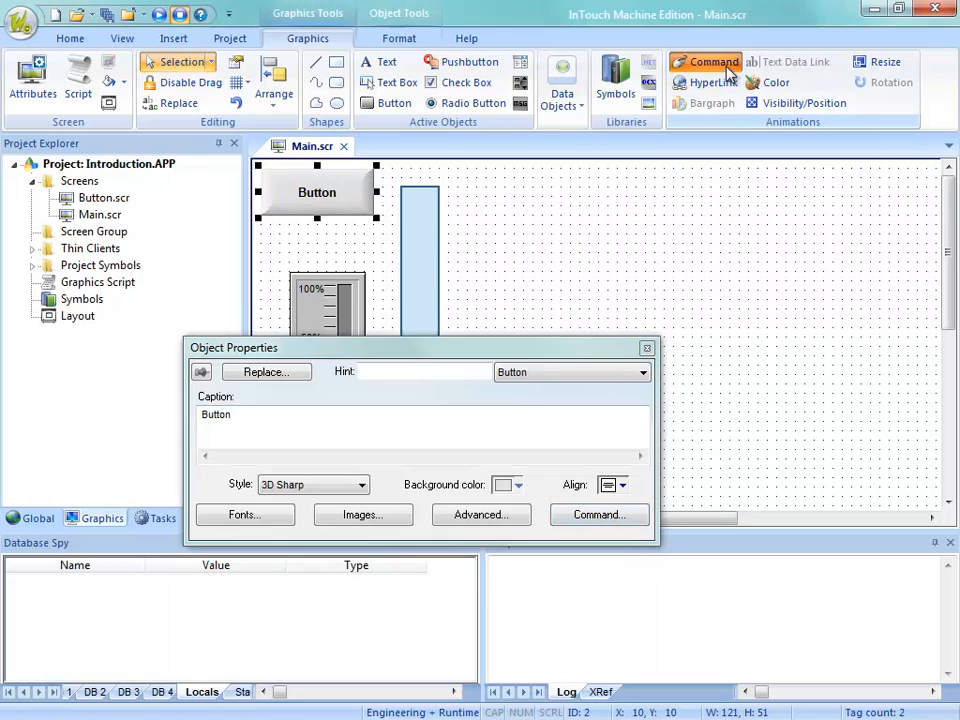
pyautogui.click(320, 397)
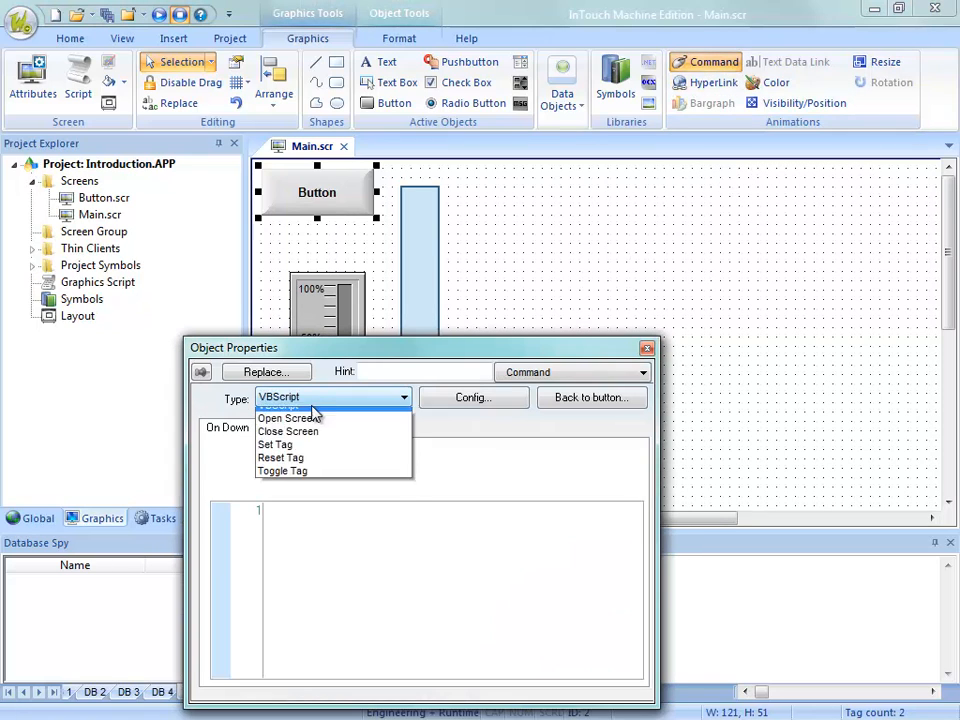
pyautogui.click(290, 441)
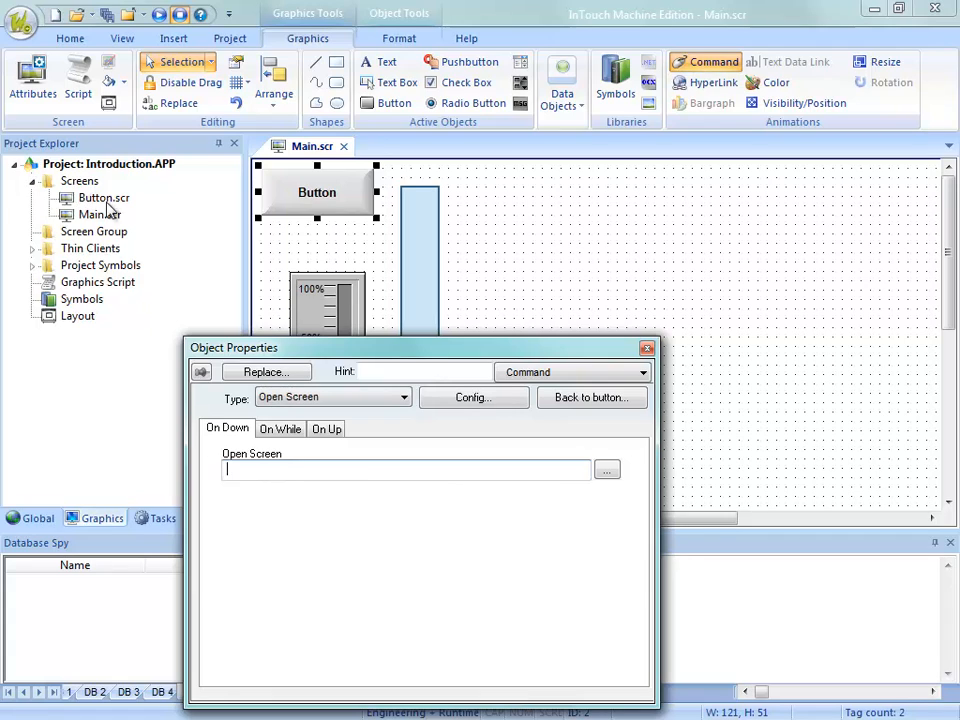
pyautogui.click(607, 471)
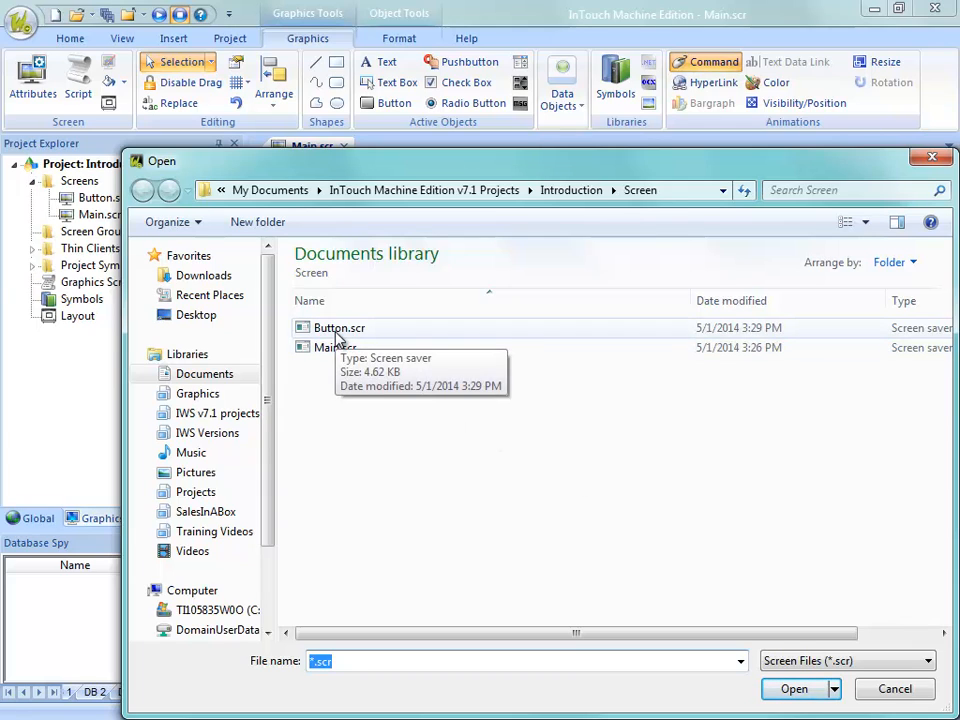
pyautogui.click(338, 334)
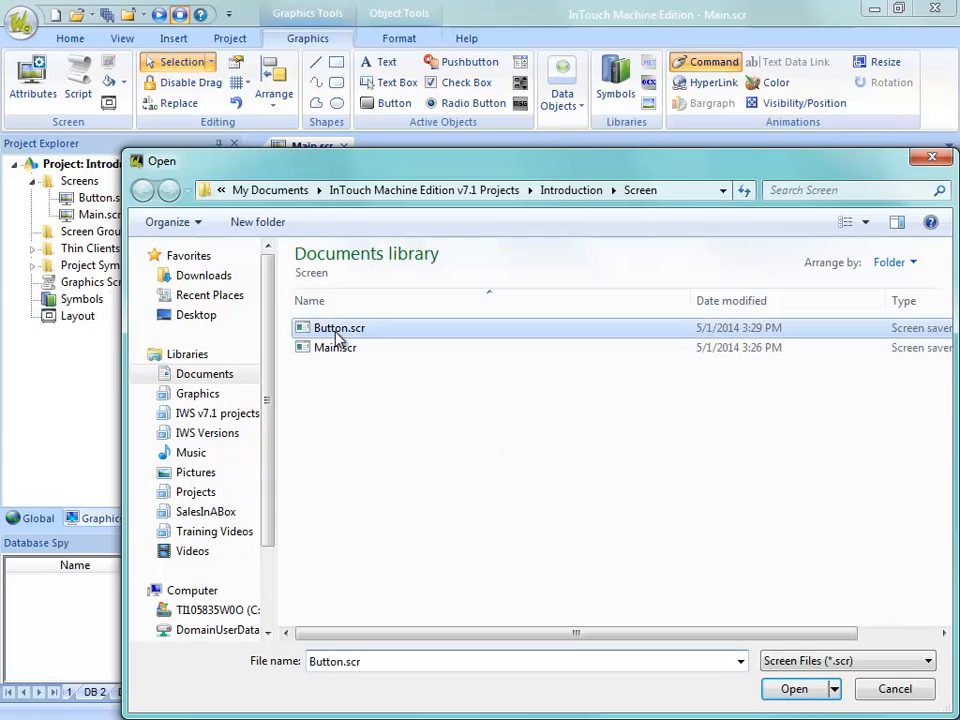
pyautogui.click(792, 690)
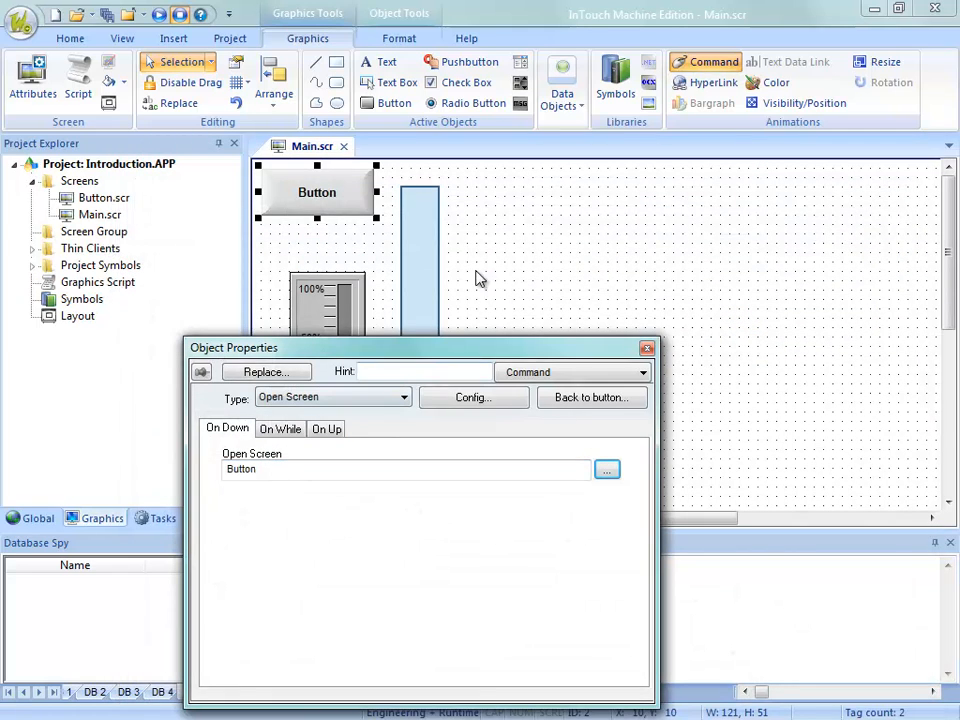
pyautogui.click(647, 349)
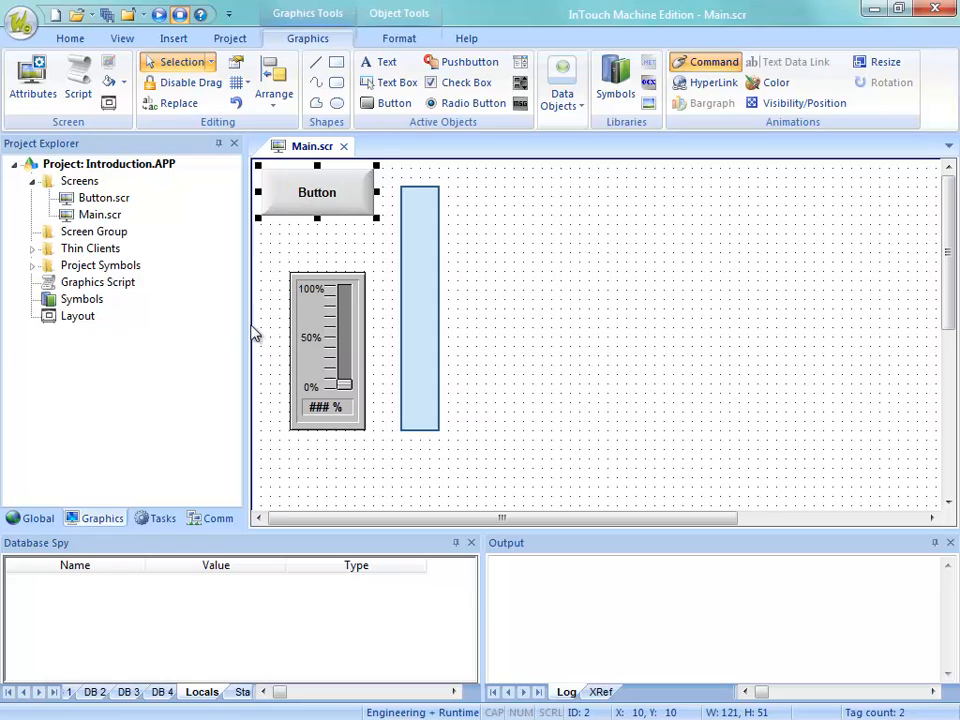
# Place the button_exit symbol from the system Buttons library just below the "Button" button, then save and close the Main screen
pyautogui.click(74, 304)
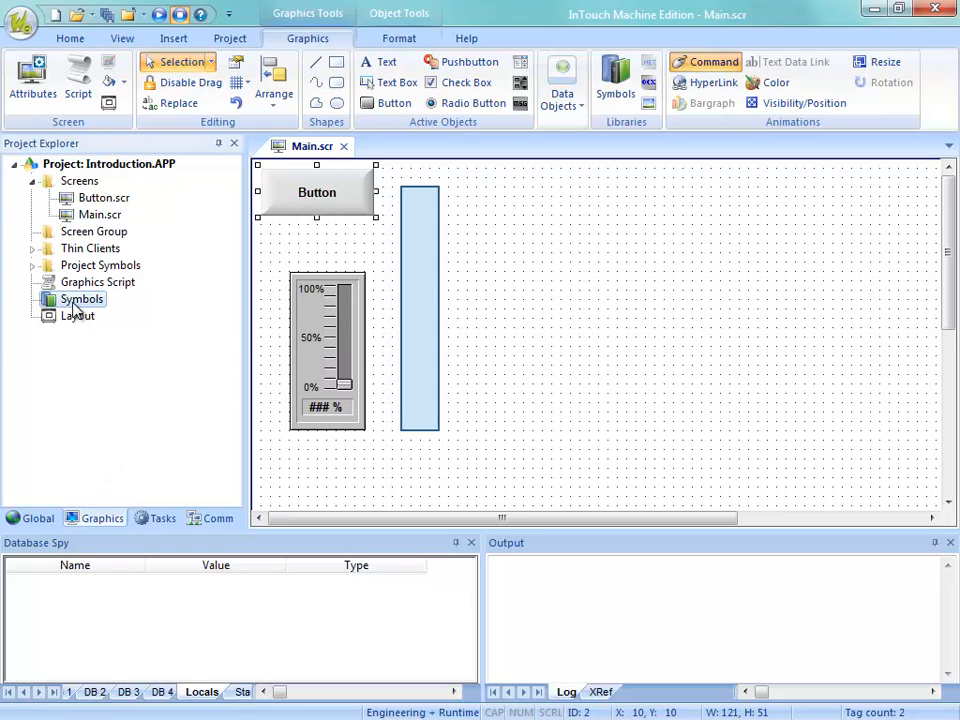
pyautogui.doubleClick(73, 304)
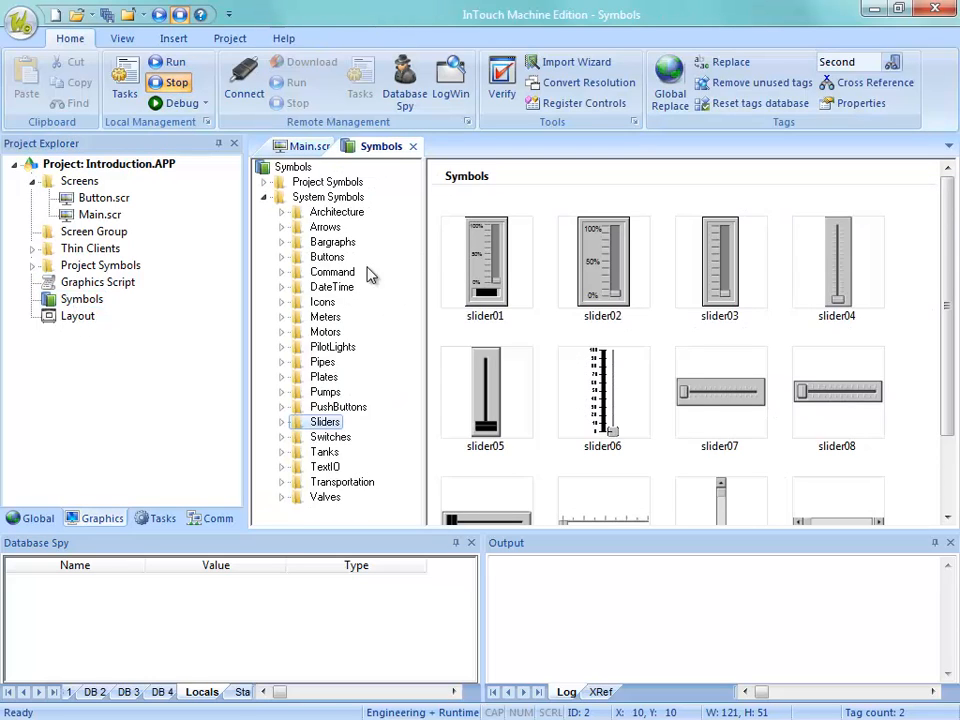
pyautogui.click(322, 258)
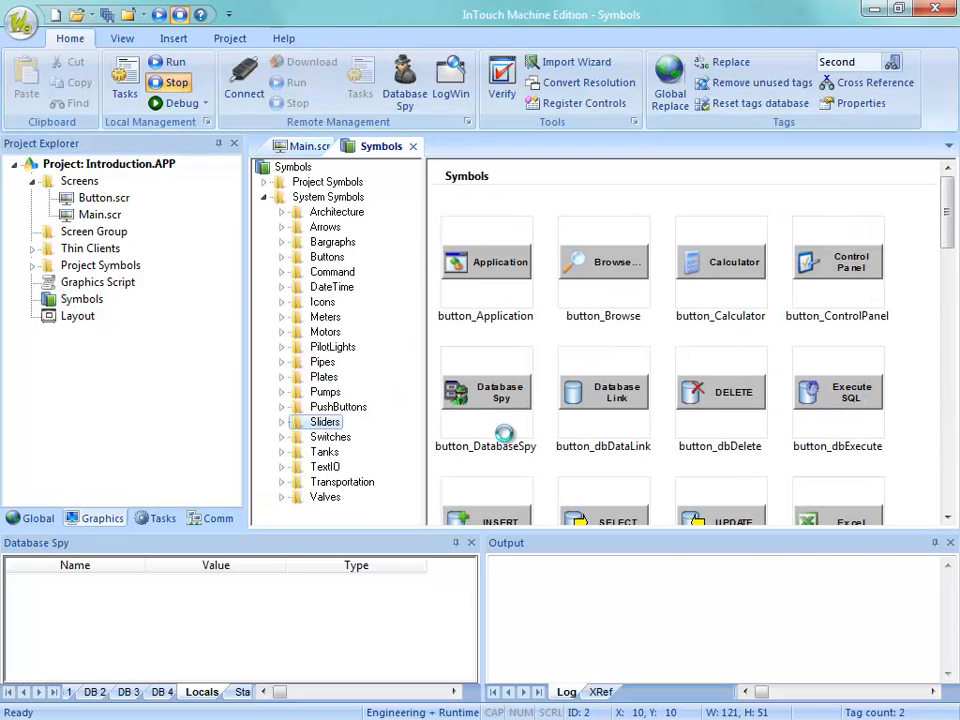
pyautogui.moveTo(948, 243); pyautogui.dragTo(948, 290)
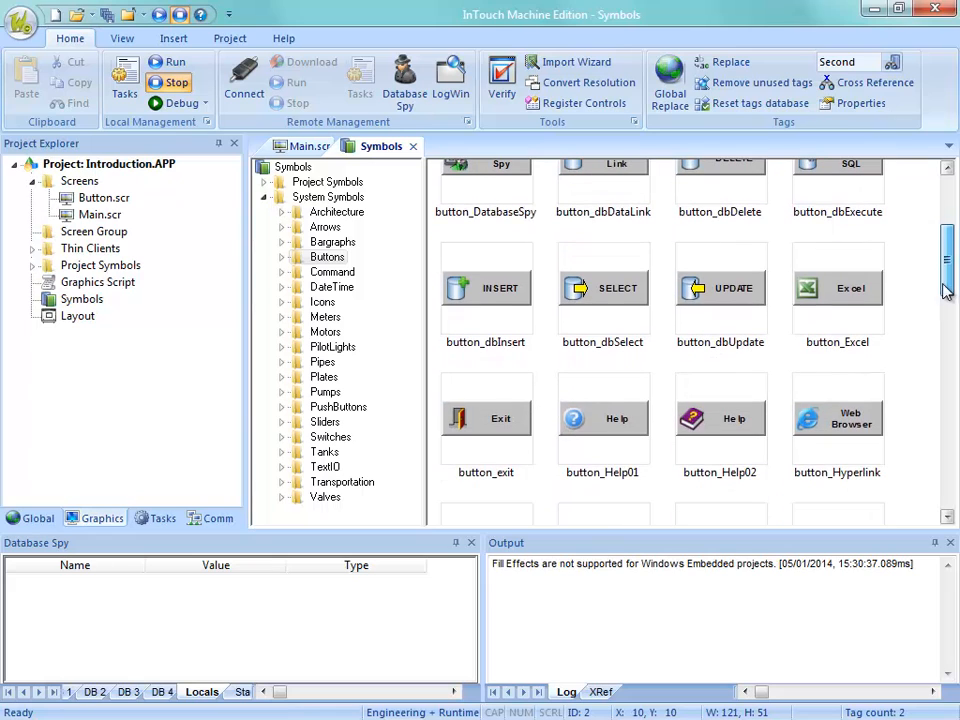
pyautogui.doubleClick(492, 428)
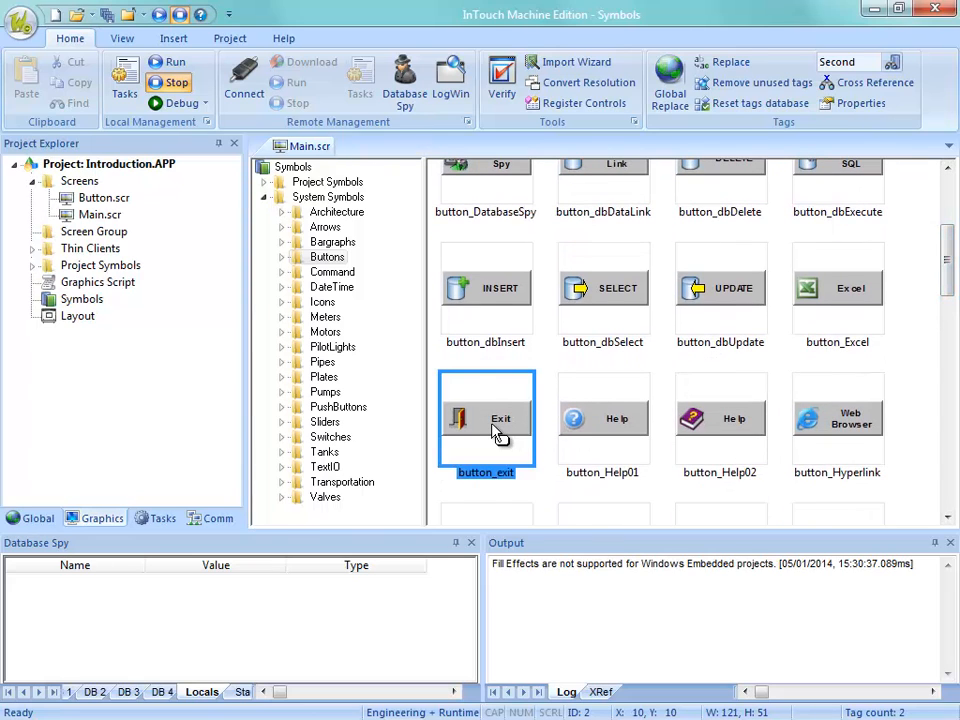
pyautogui.click(280, 252)
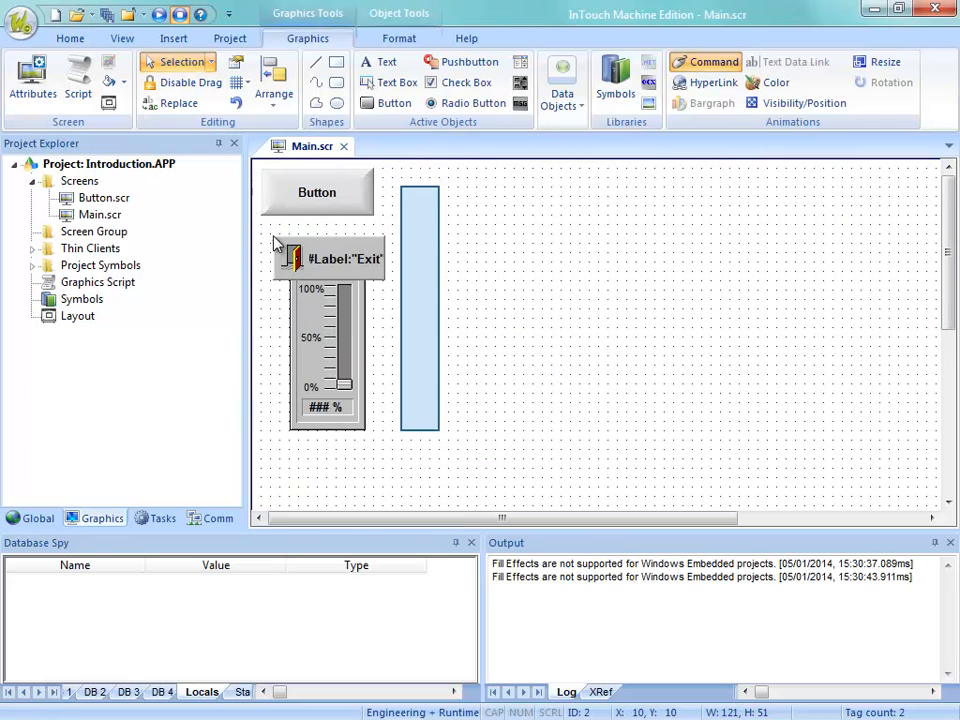
pyautogui.moveTo(296, 242); pyautogui.dragTo(282, 226)
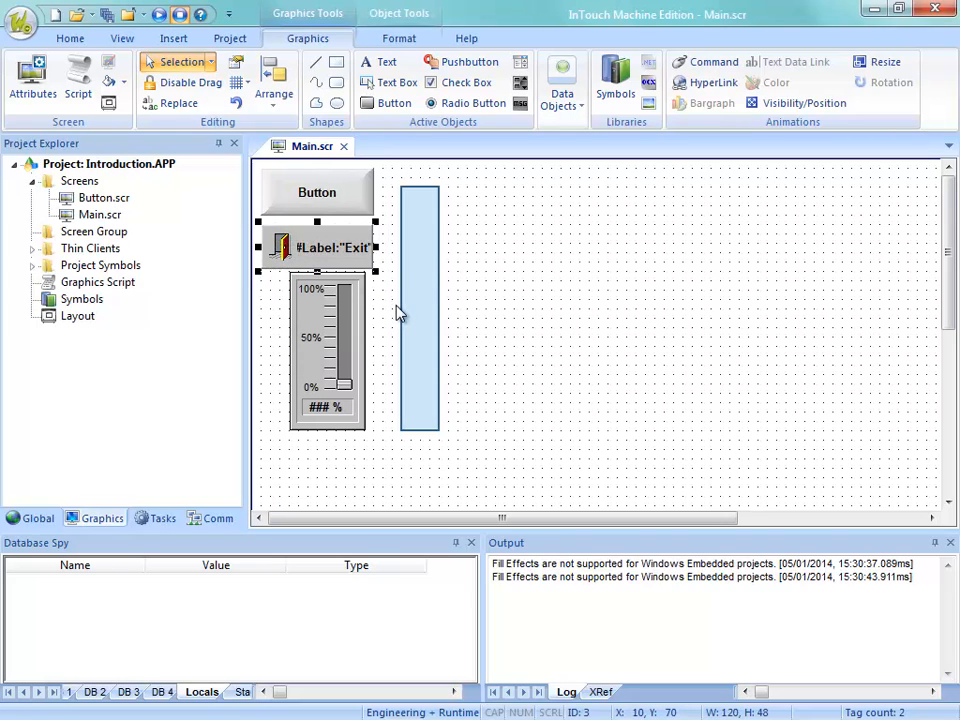
pyautogui.click(346, 151)
pyautogui.click(433, 440)
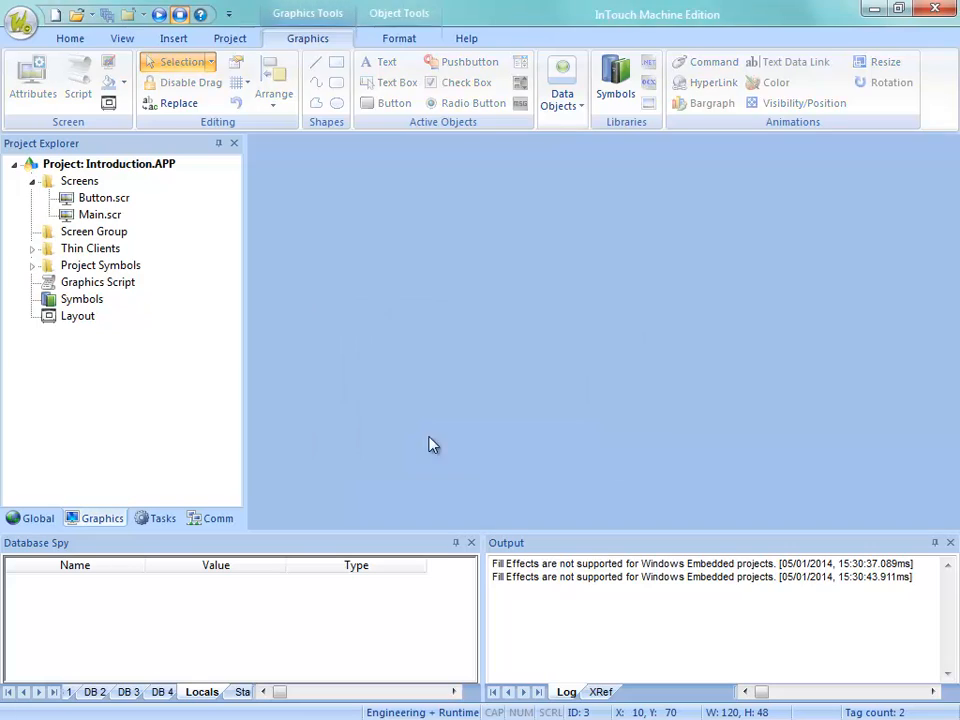
# Open Button.scr and move the Auto Mode button and the ellipse down, placing the ellipse at about X 240, Y 130
pyautogui.doubleClick(100, 198)
pyautogui.moveTo(377, 290); pyautogui.dragTo(403, 355)
pyautogui.moveTo(500, 285); pyautogui.dragTo(510, 352)
# Draw a button about 131 by 51 pixels in the upper-left corner of the Button screen, captioned "Main"
pyautogui.click(388, 104)
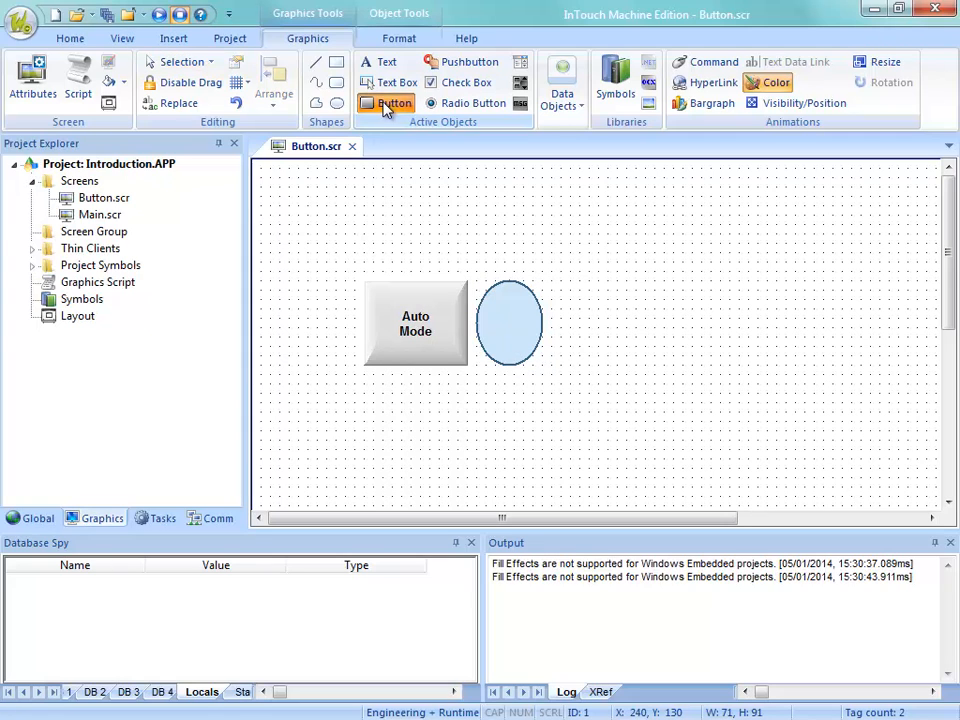
pyautogui.moveTo(258, 170); pyautogui.dragTo(380, 216)
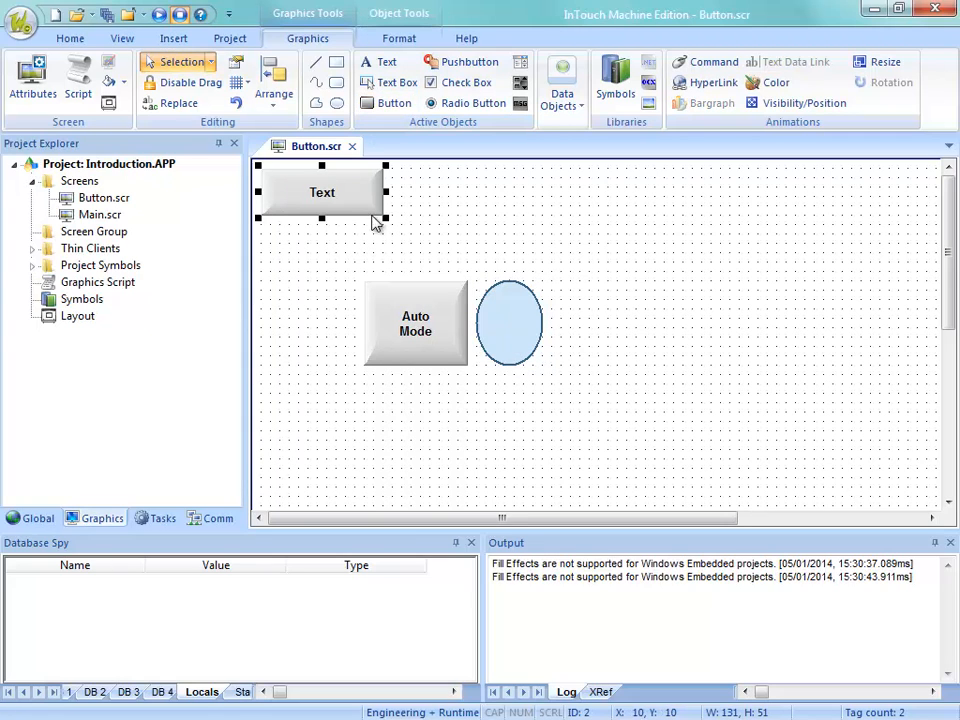
pyautogui.doubleClick(360, 205)
pyautogui.moveTo(226, 414); pyautogui.dragTo(194, 416)
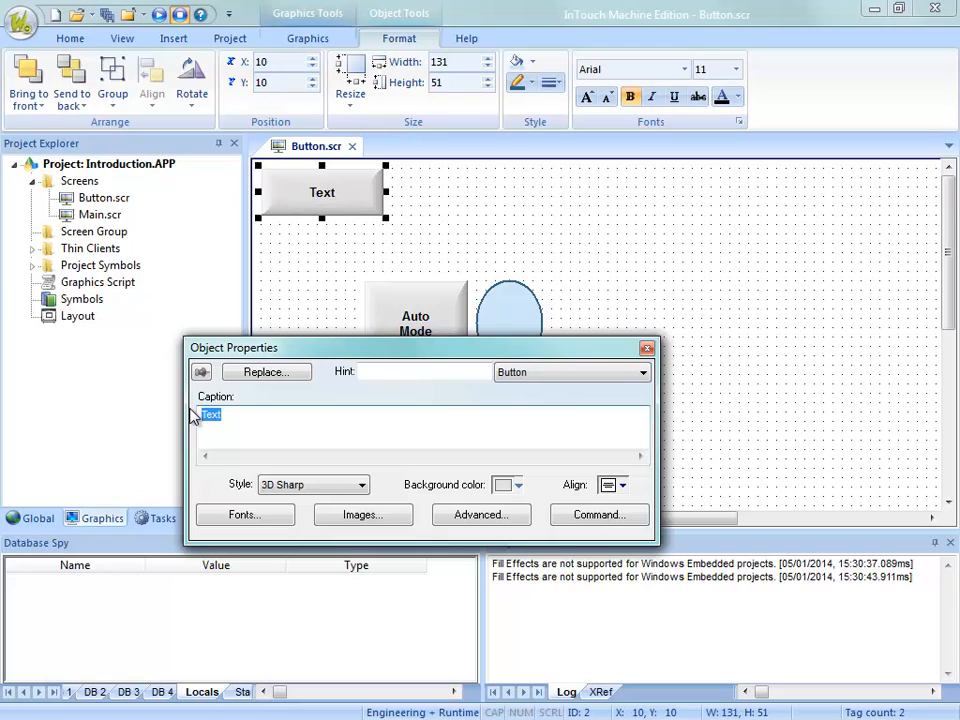
pyautogui.write('Main')
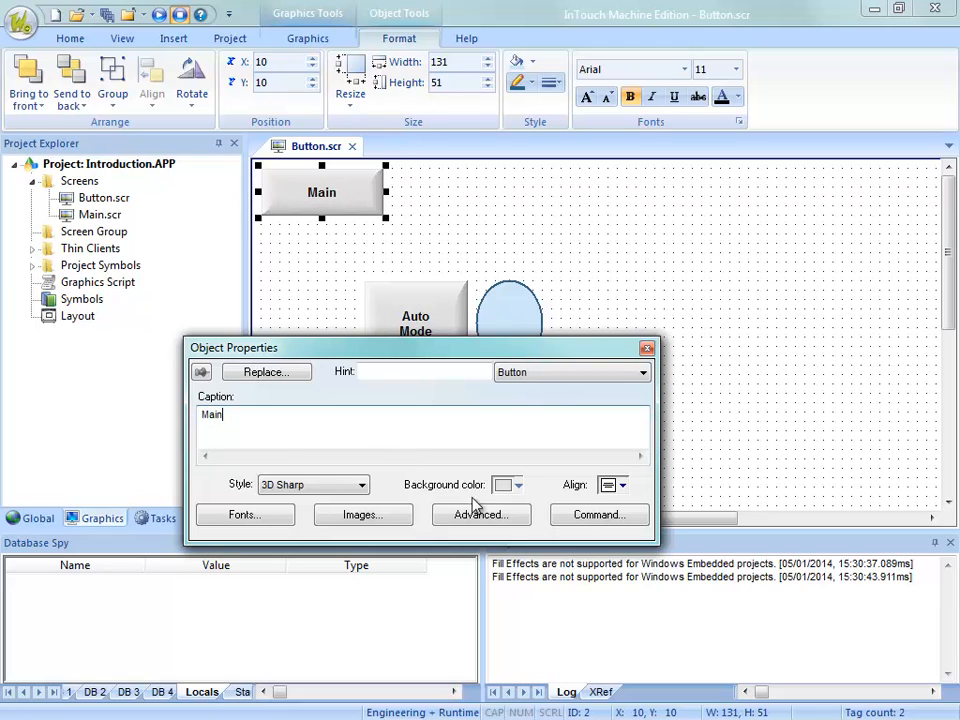
# Give the "Main" button an Open Screen command targeting Main.scr on down, then save and close the Button screen
pyautogui.click(567, 514)
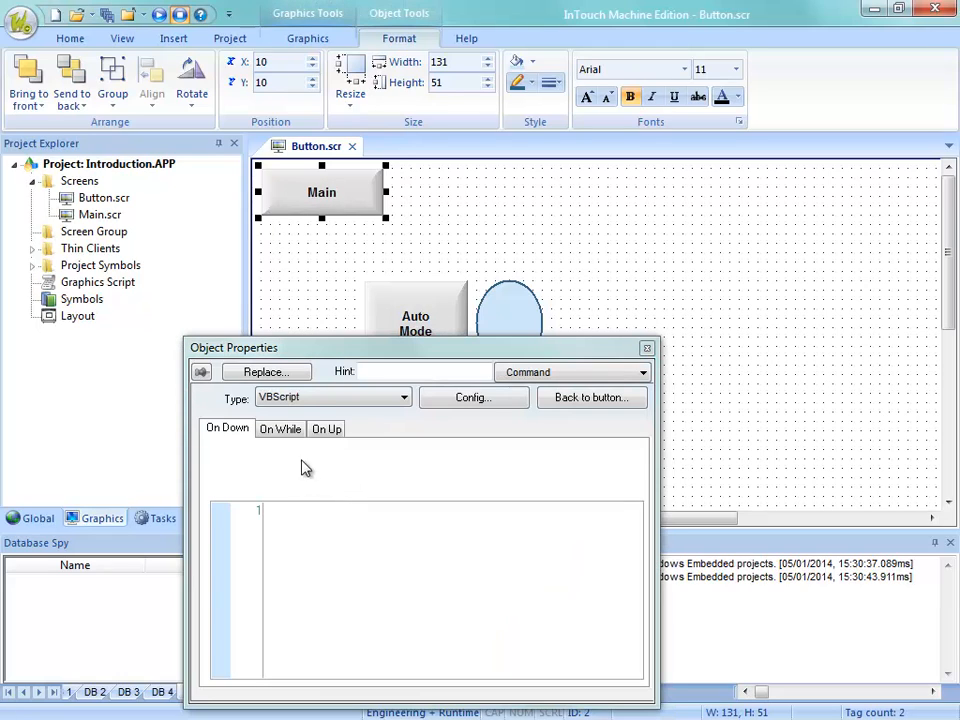
pyautogui.click(298, 399)
pyautogui.click(287, 444)
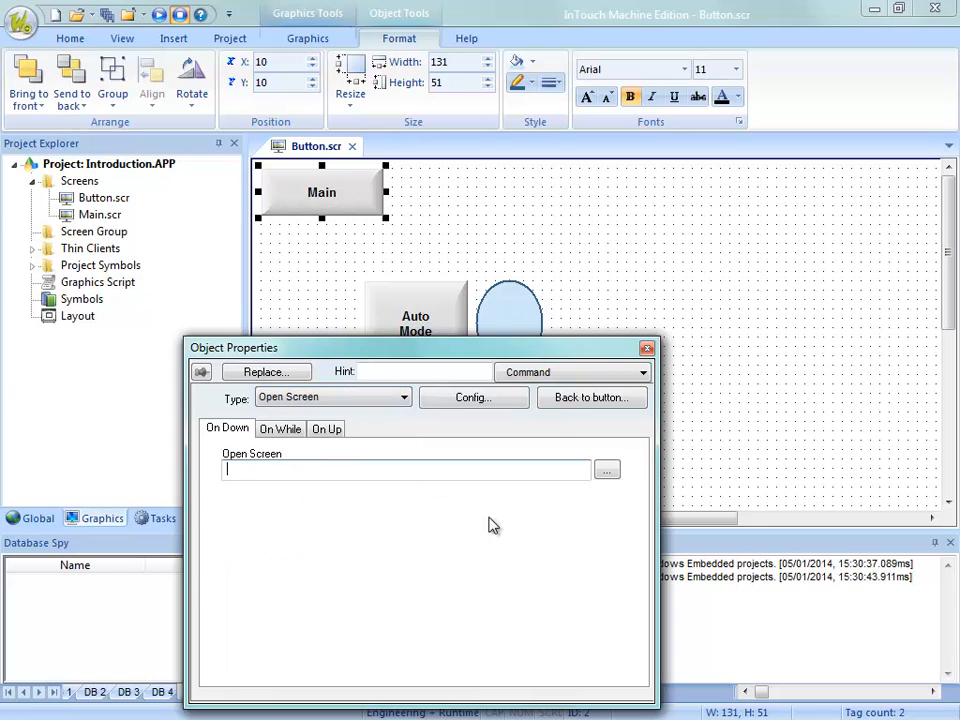
pyautogui.click(609, 474)
pyautogui.click(336, 350)
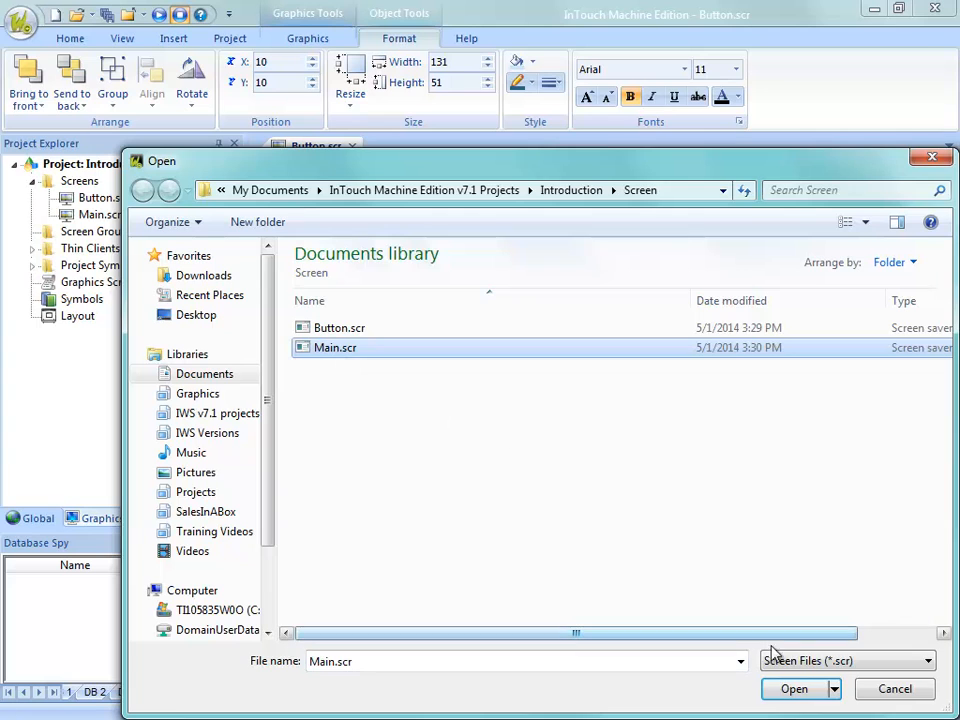
pyautogui.click(793, 689)
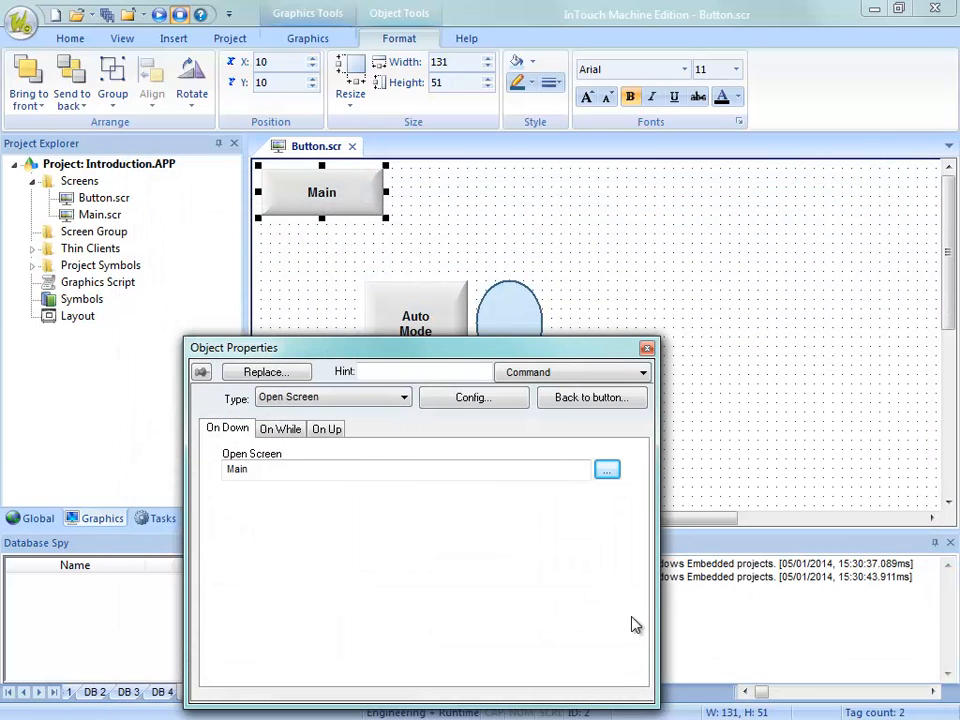
pyautogui.click(650, 303)
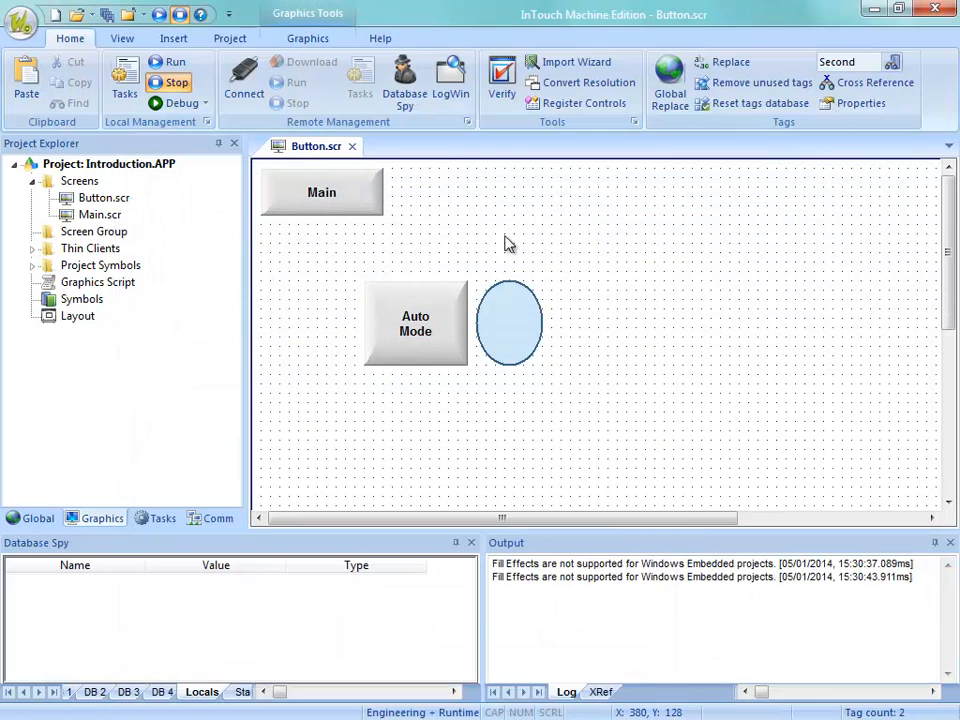
pyautogui.click(352, 146)
pyautogui.click(416, 439)
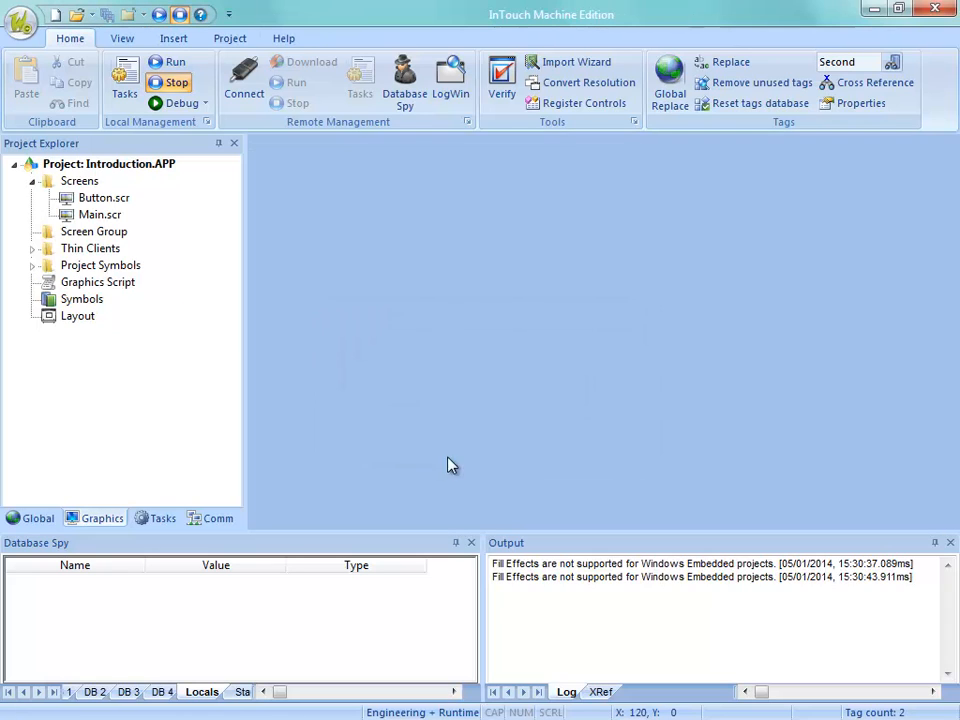
# Run the project locally and set the slider on the running Main screen to 38 %
pyautogui.click(171, 68)
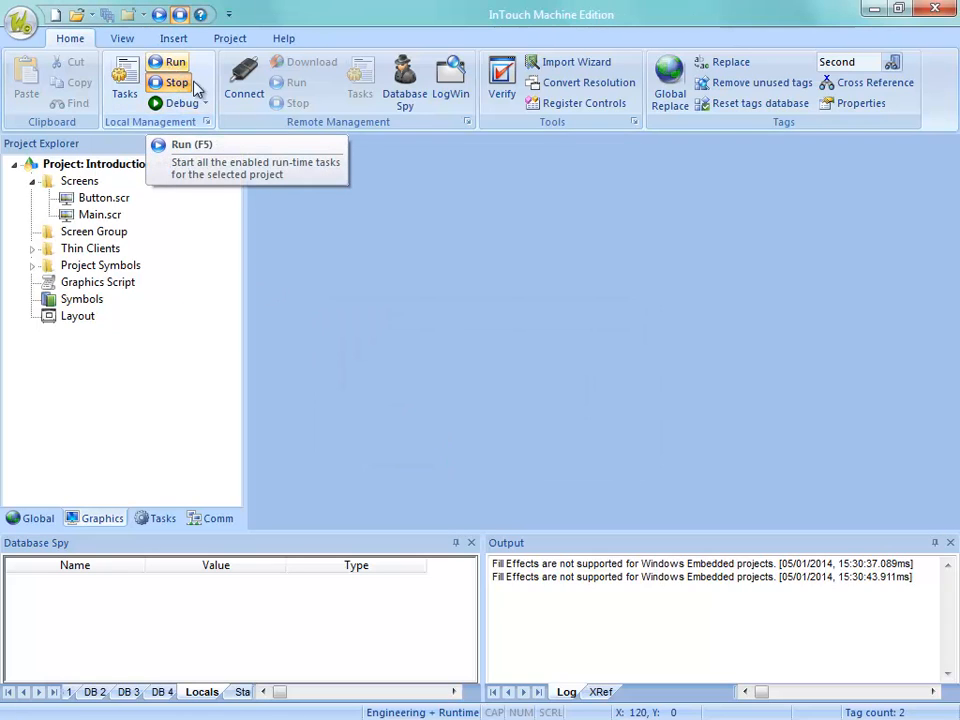
pyautogui.click(172, 83)
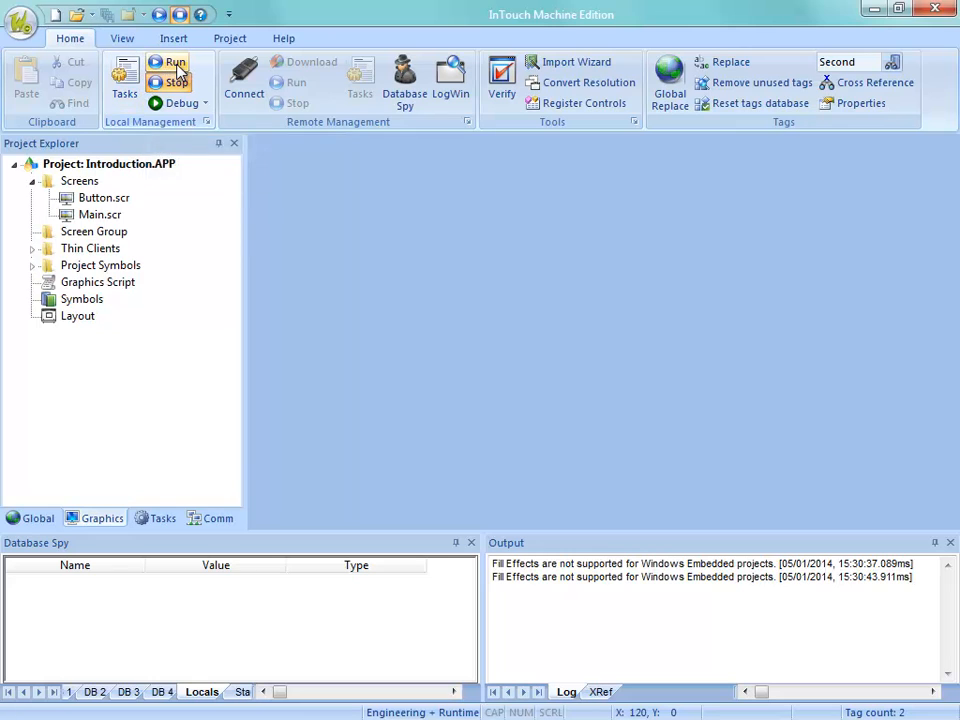
pyautogui.click(172, 64)
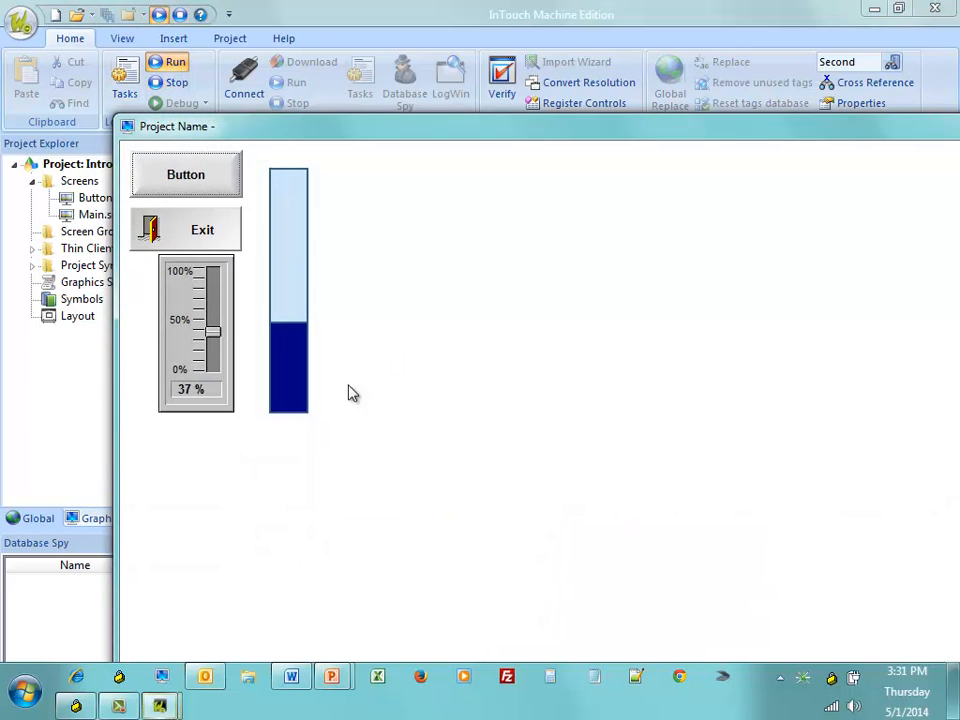
pyautogui.moveTo(213, 331)
pyautogui.mouseDown()
pyautogui.moveTo(212, 293)
pyautogui.moveTo(222, 332)
pyautogui.mouseUp()
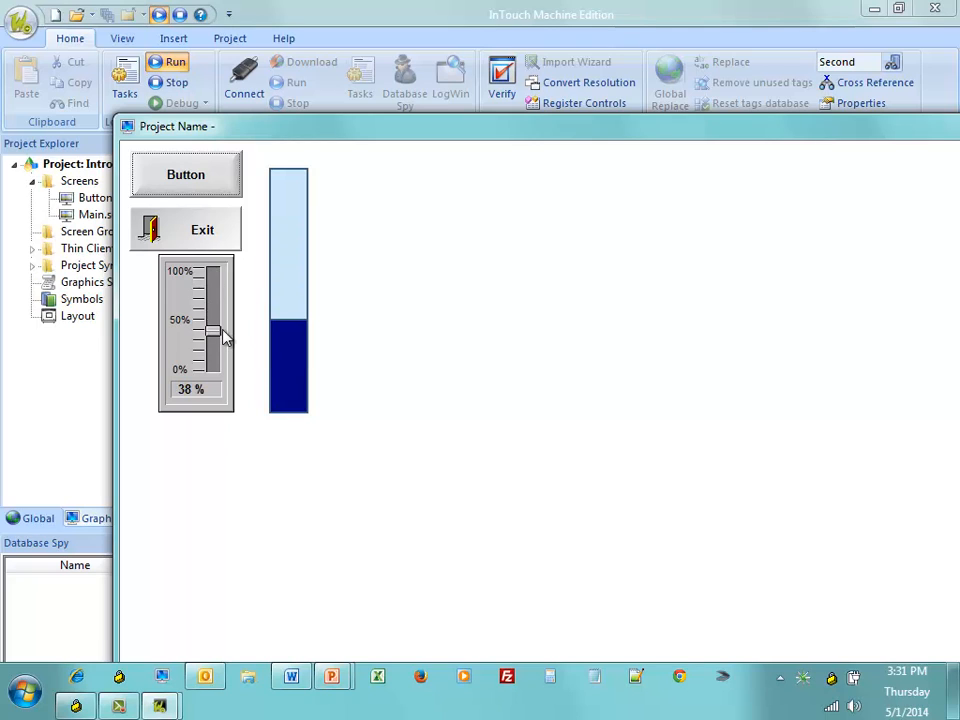
# Test the screen navigation: go to the Button screen, toggle Auto Mode several times and return to the Main screen
pyautogui.click(214, 192)
pyautogui.click(275, 315)
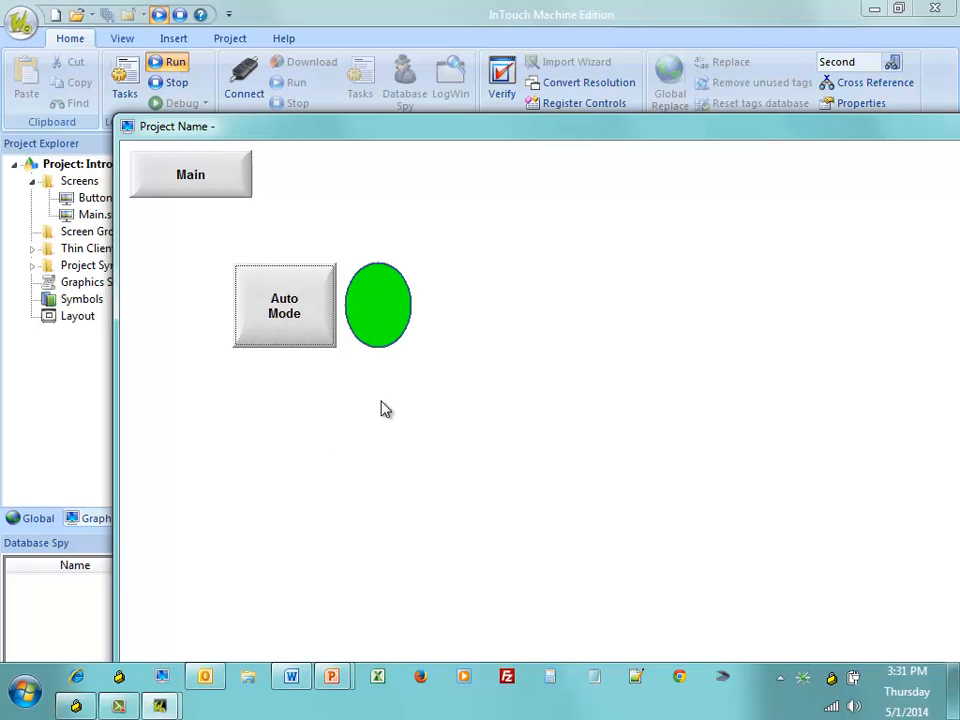
pyautogui.click(274, 326)
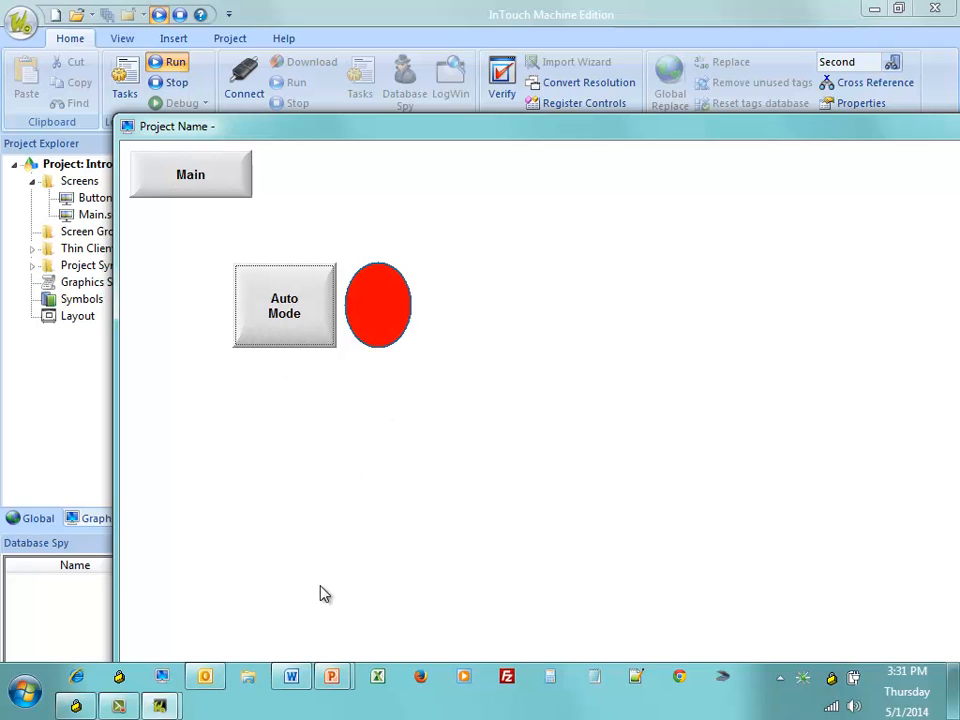
pyautogui.click(297, 318)
pyautogui.click(294, 317)
pyautogui.click(182, 185)
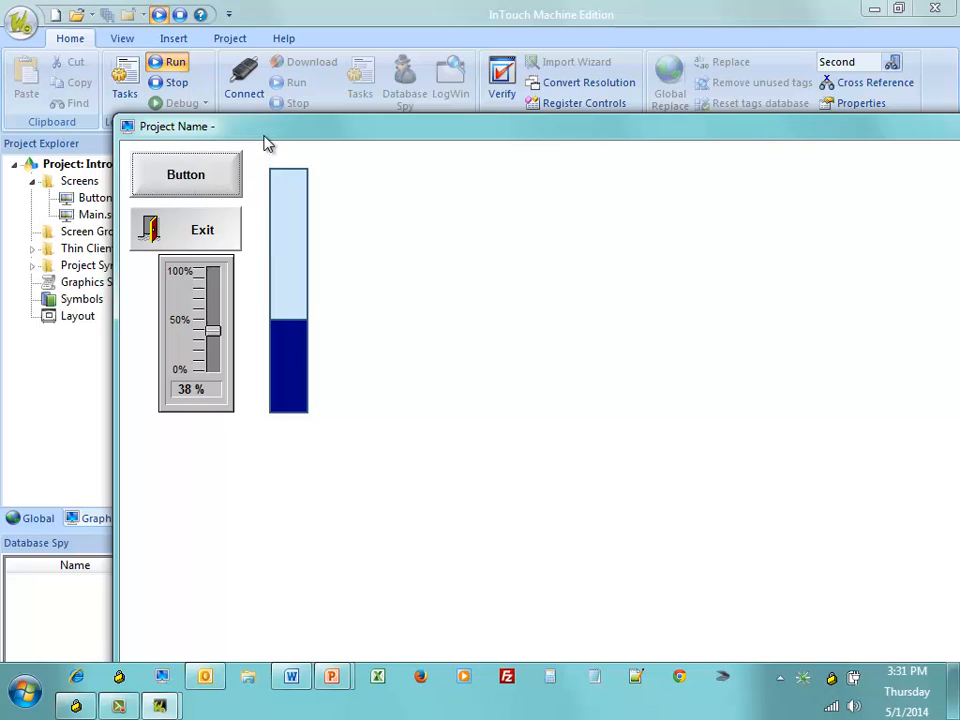
# Move the runtime window aside, return to the development environment and show the DB 1 sheet of the Database Spy
pyautogui.moveTo(266, 130); pyautogui.dragTo(318, 52)
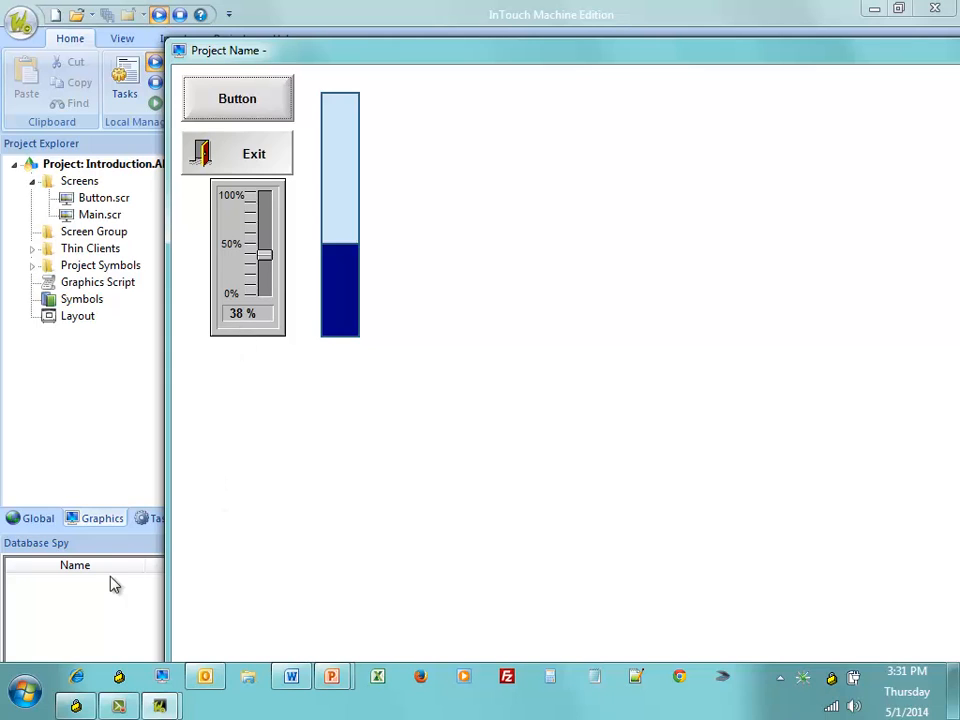
pyautogui.click(84, 587)
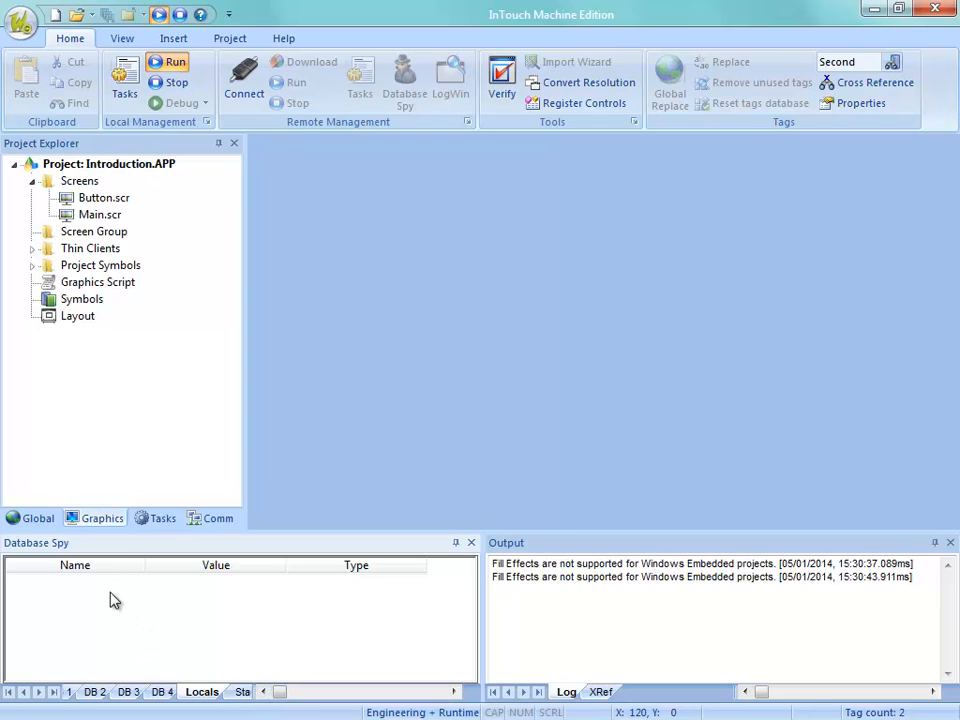
pyautogui.click(94, 691)
pyautogui.click(70, 691)
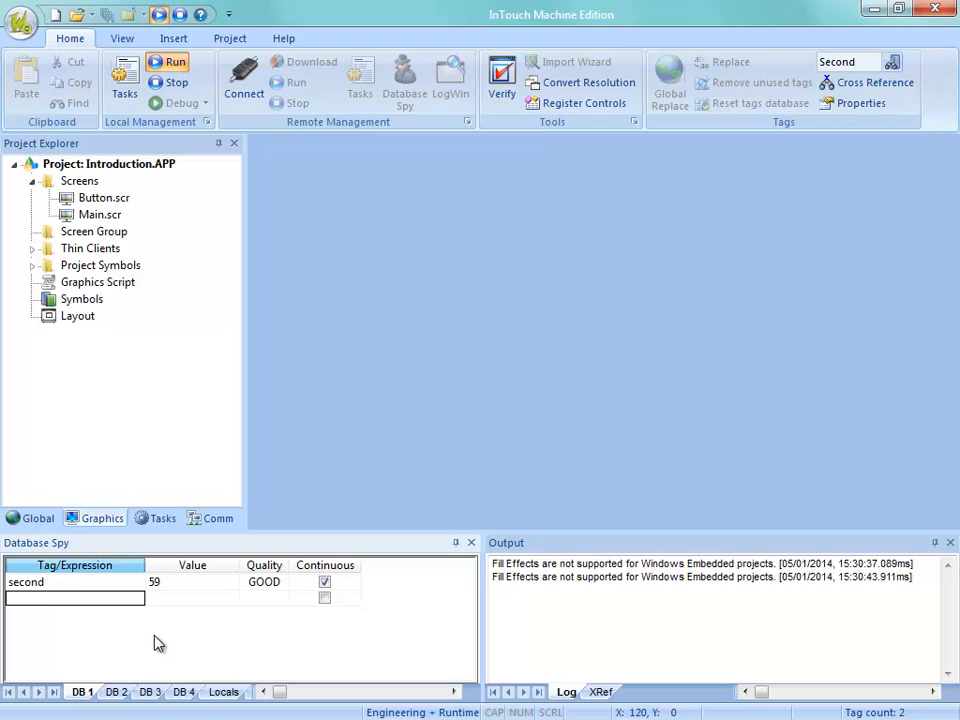
# Add the Level tag to the Database Spy's DB 1 sheet and set its value to 22
pyautogui.write('Level')
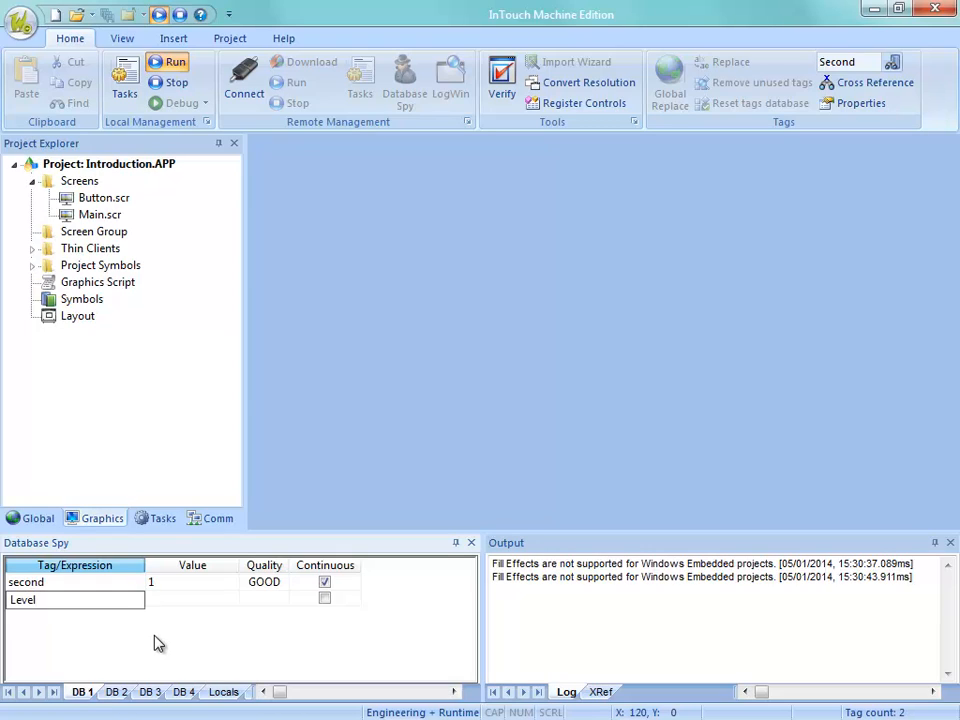
pyautogui.press('Return')
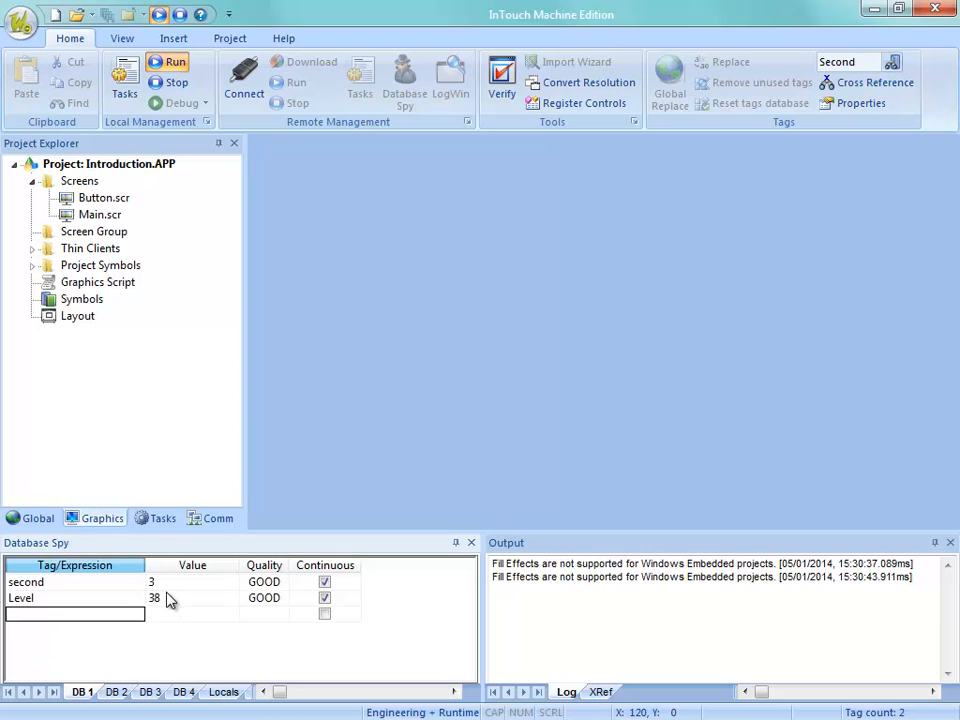
pyautogui.click(167, 598)
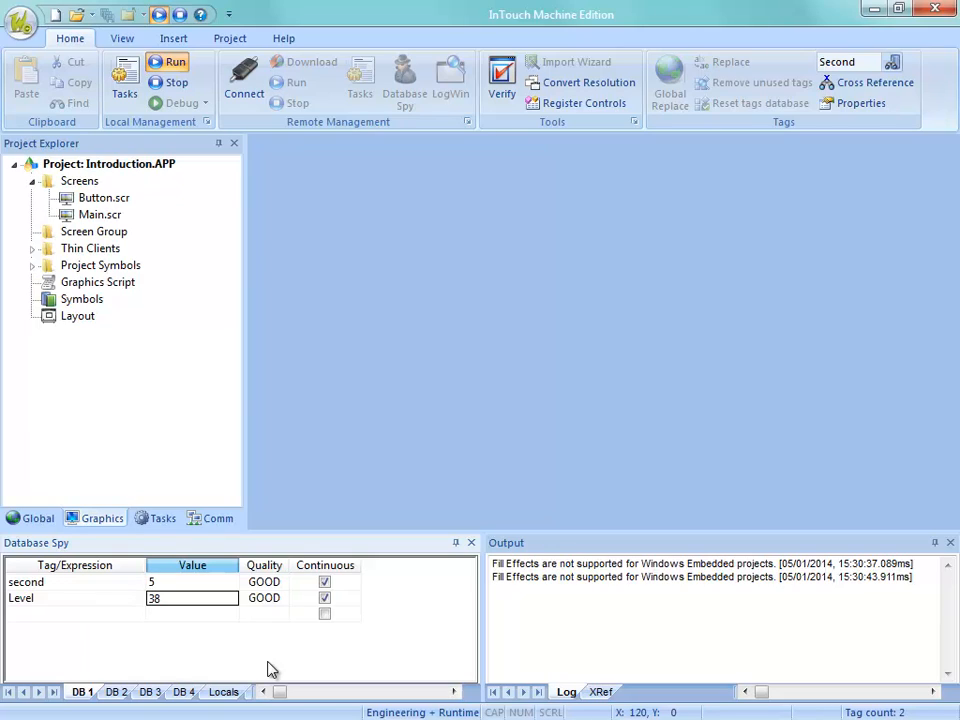
pyautogui.write('22')
pyautogui.press('Return')
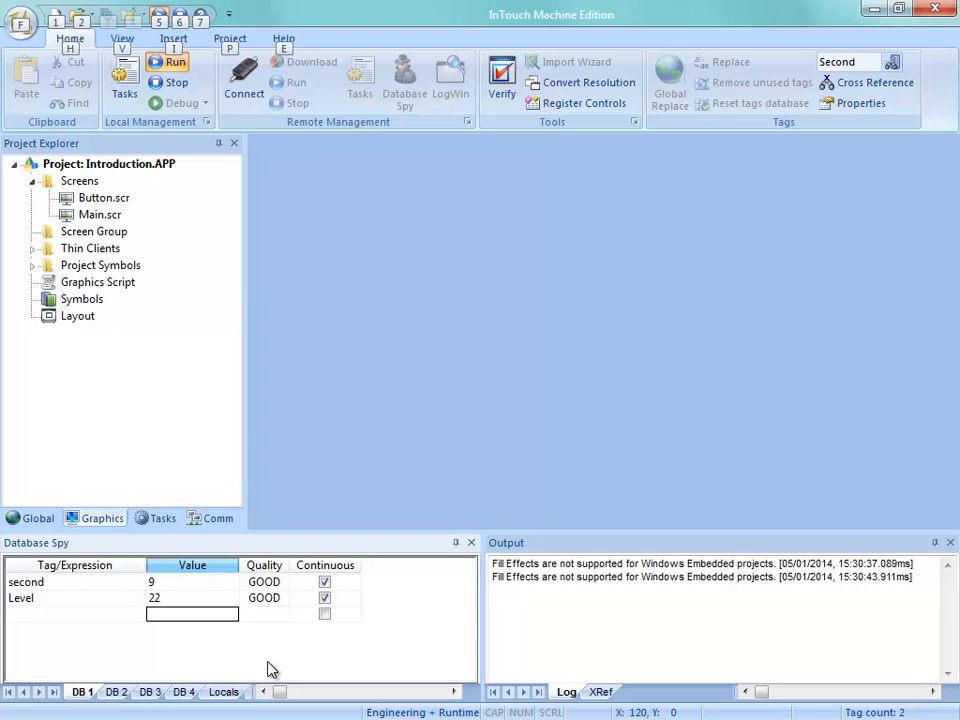
# Switch to the runtime window, set the Main screen's slider to 43 %, then exit the running application and confirm
pyautogui.hotkey('alt', 'Tab')
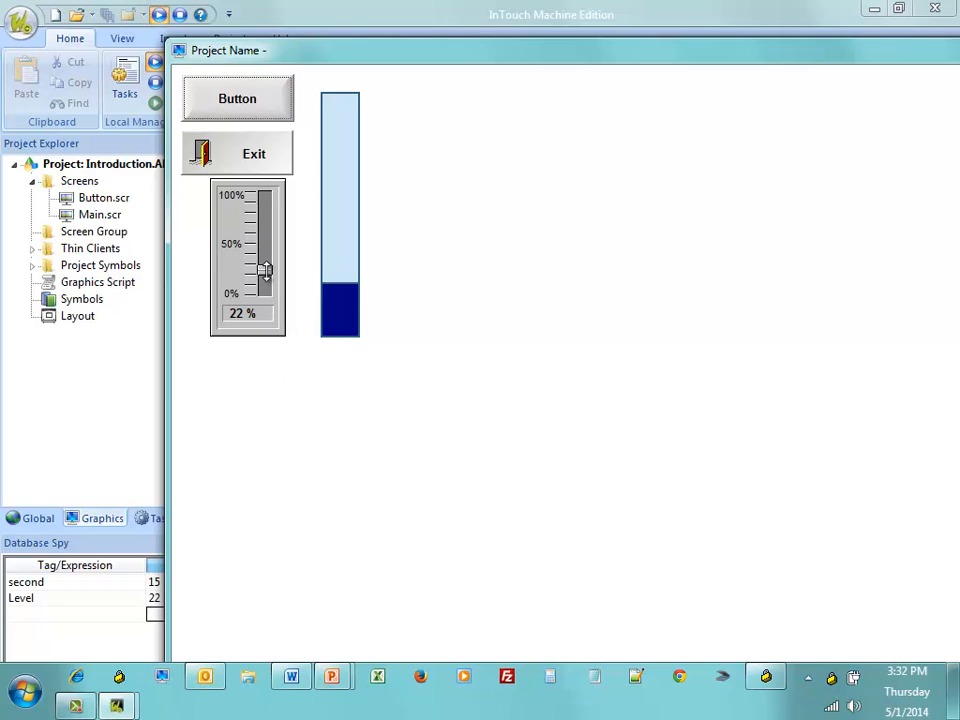
pyautogui.moveTo(265, 270); pyautogui.dragTo(265, 251)
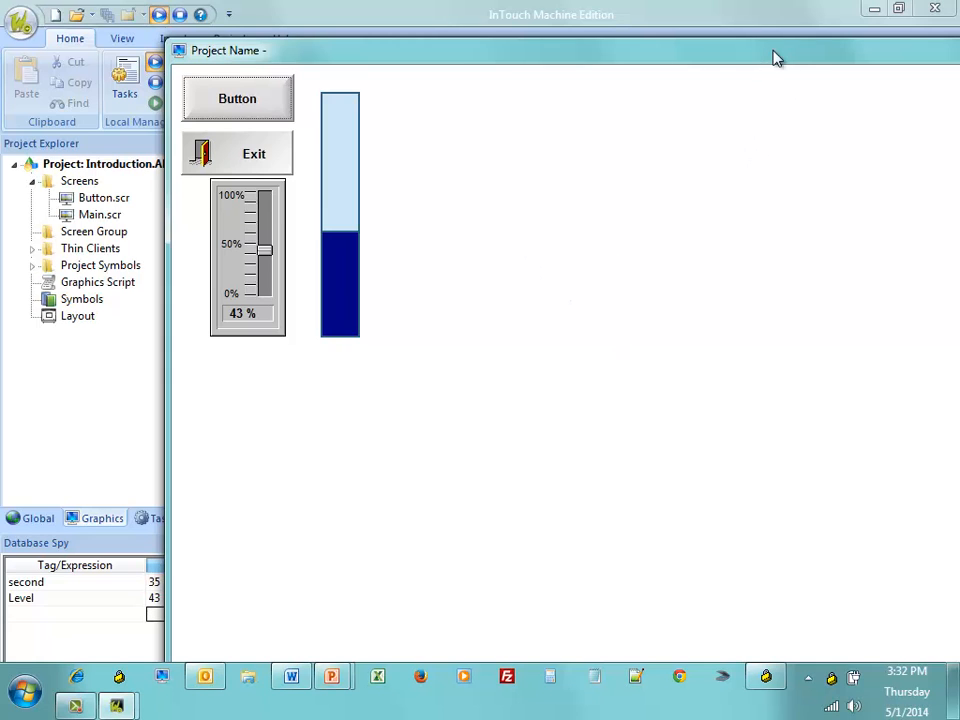
pyautogui.moveTo(774, 51); pyautogui.dragTo(637, 70)
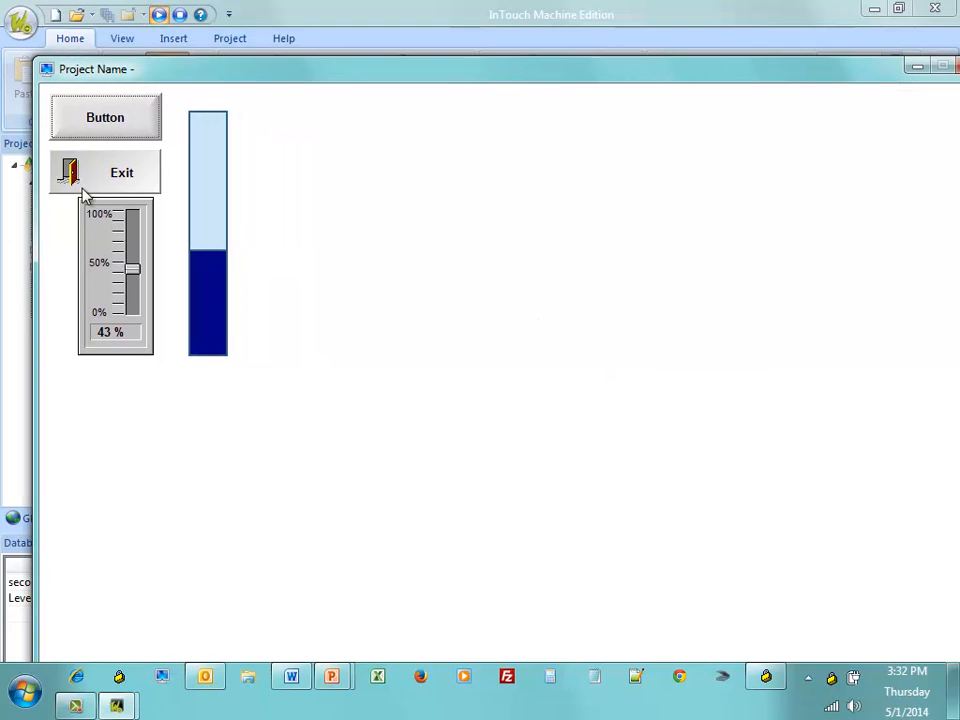
pyautogui.click(112, 183)
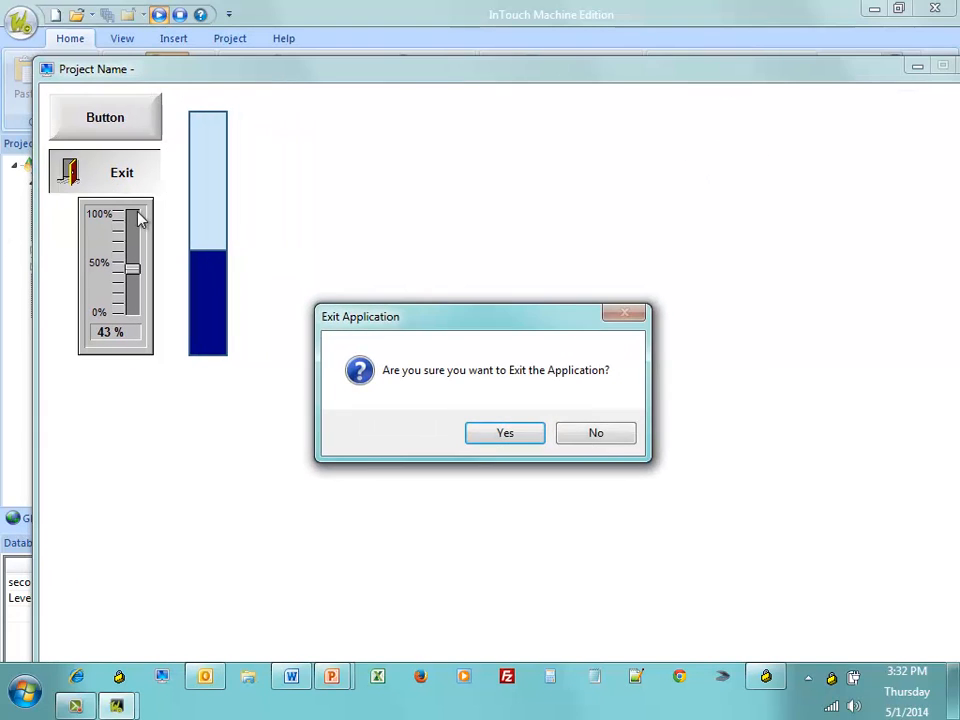
pyautogui.click(506, 435)
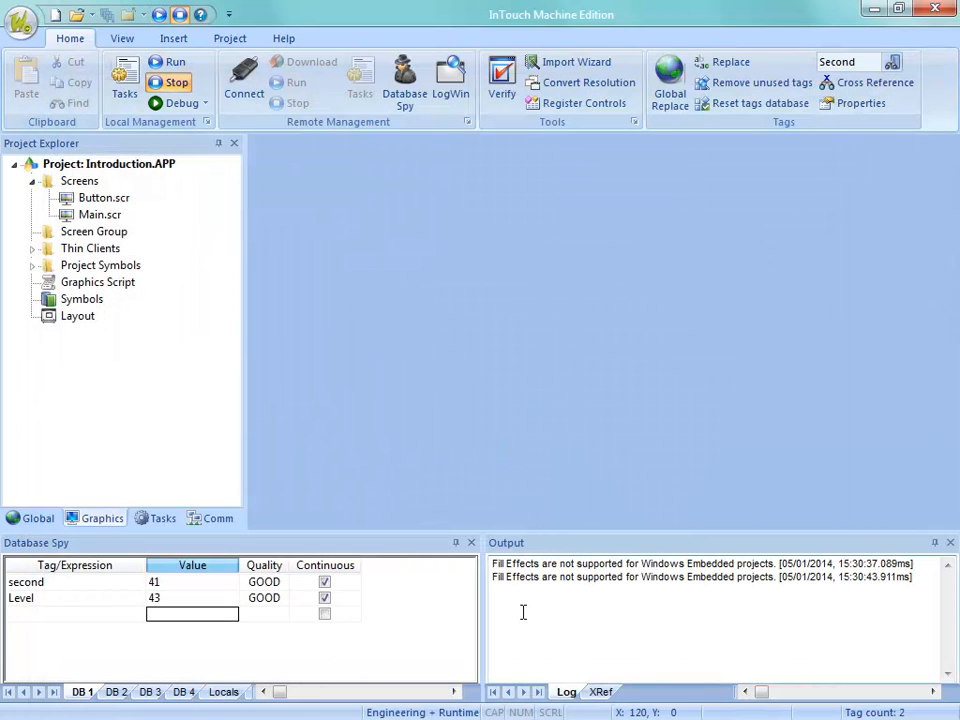
# Review the Log Options and Log Tags in the Output window's log settings, then clear the log messages
pyautogui.rightClick(522, 612)
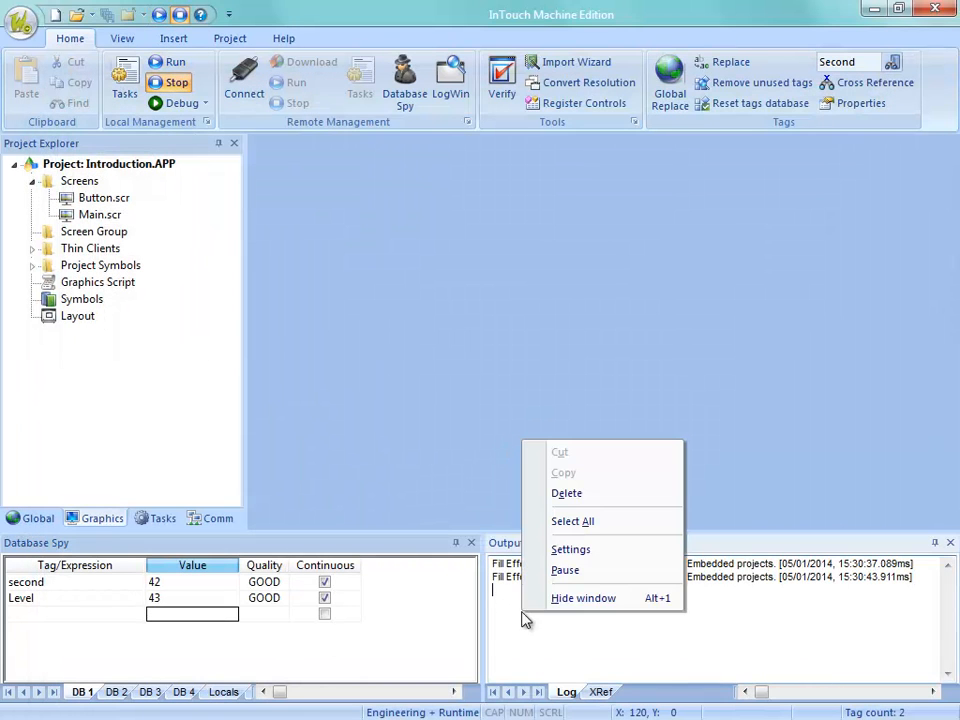
pyautogui.click(574, 551)
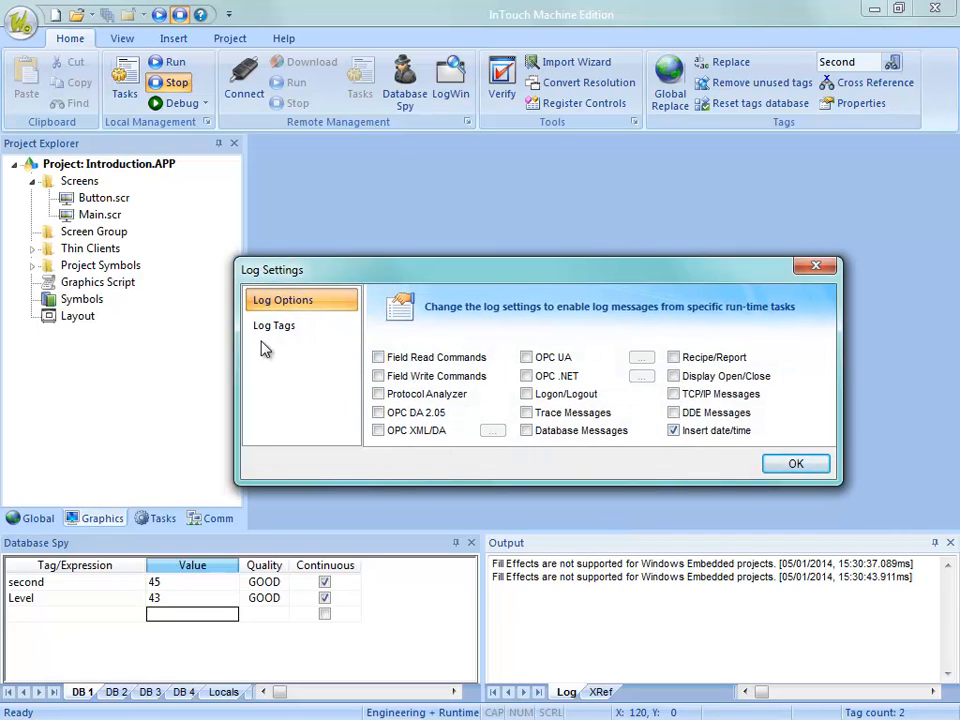
pyautogui.click(300, 332)
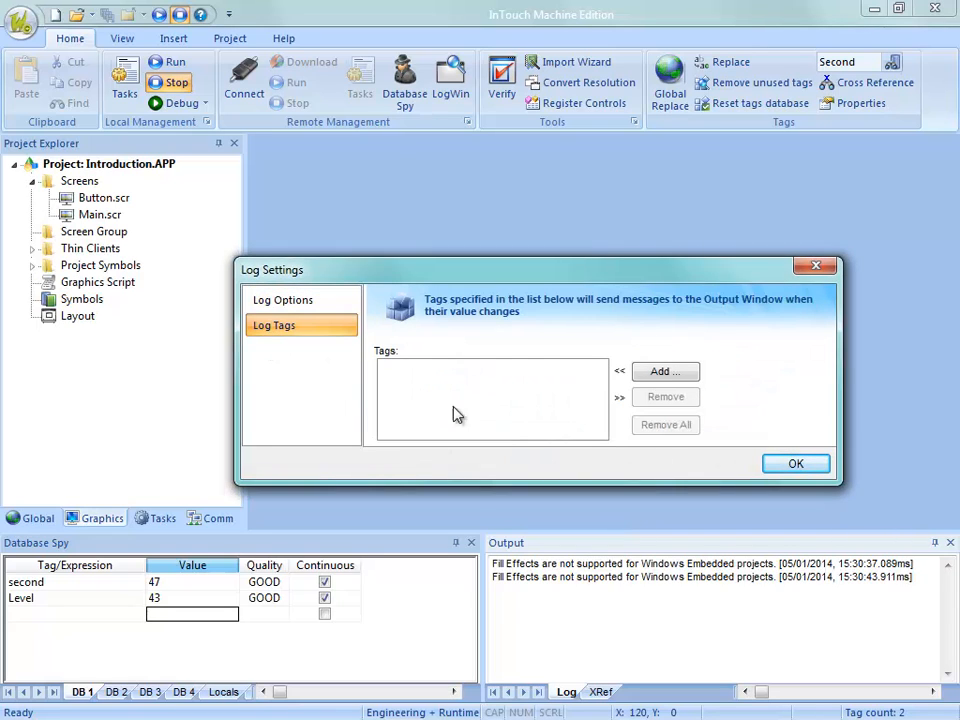
pyautogui.click(772, 470)
pyautogui.rightClick(556, 588)
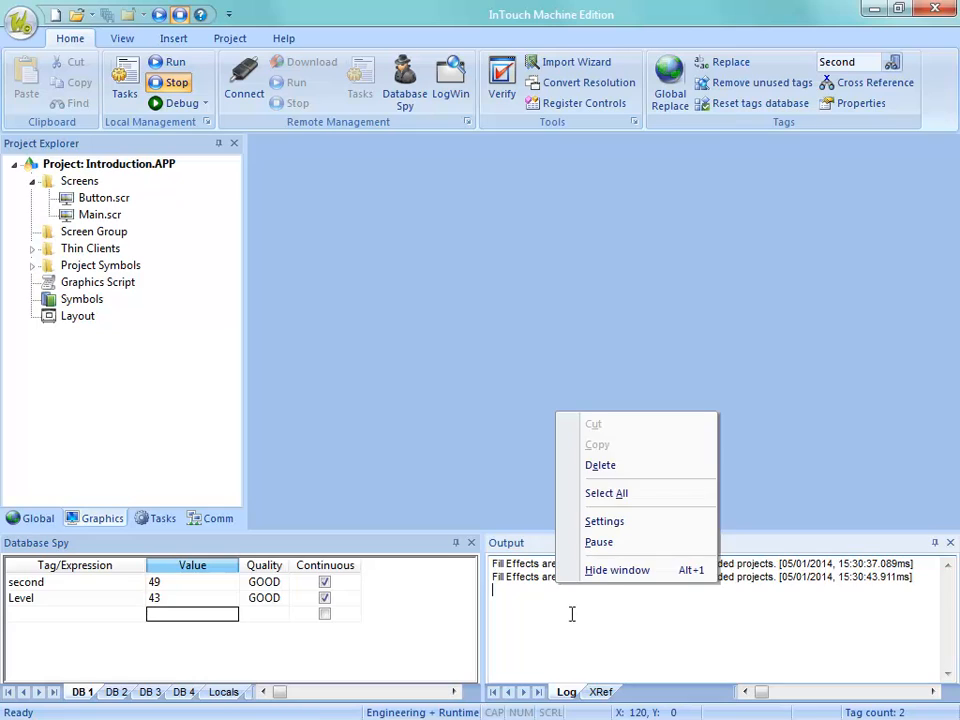
pyautogui.click(598, 468)
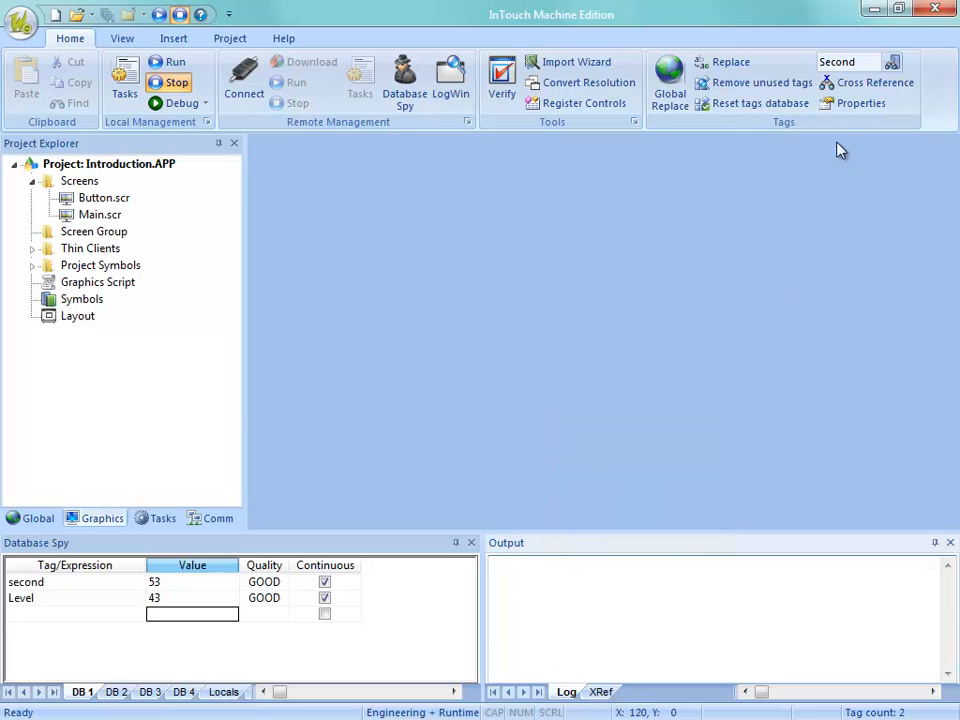
# Cross-reference the Level project tag and open its Main.scr (ID: 0) reference
pyautogui.click(851, 63)
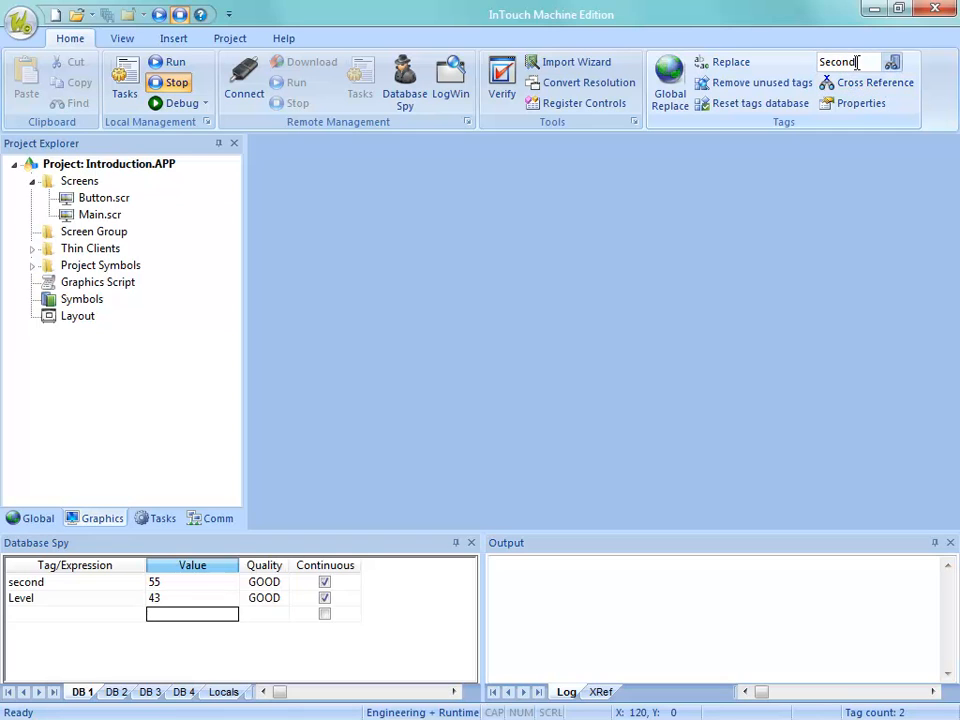
pyautogui.click(892, 62)
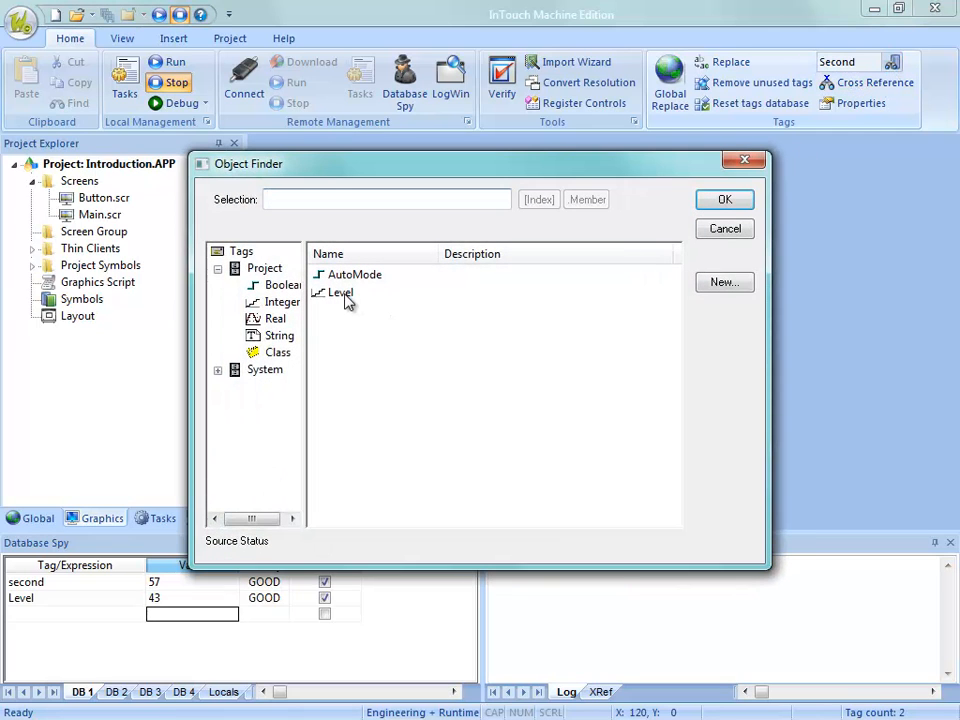
pyautogui.click(343, 293)
pyautogui.click(727, 228)
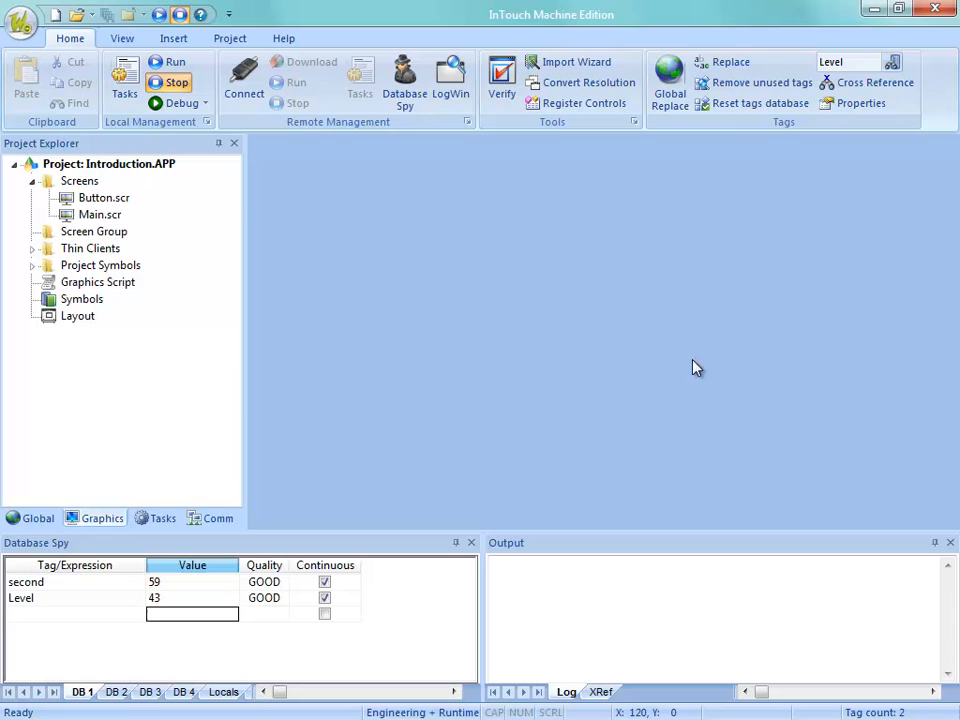
pyautogui.click(851, 88)
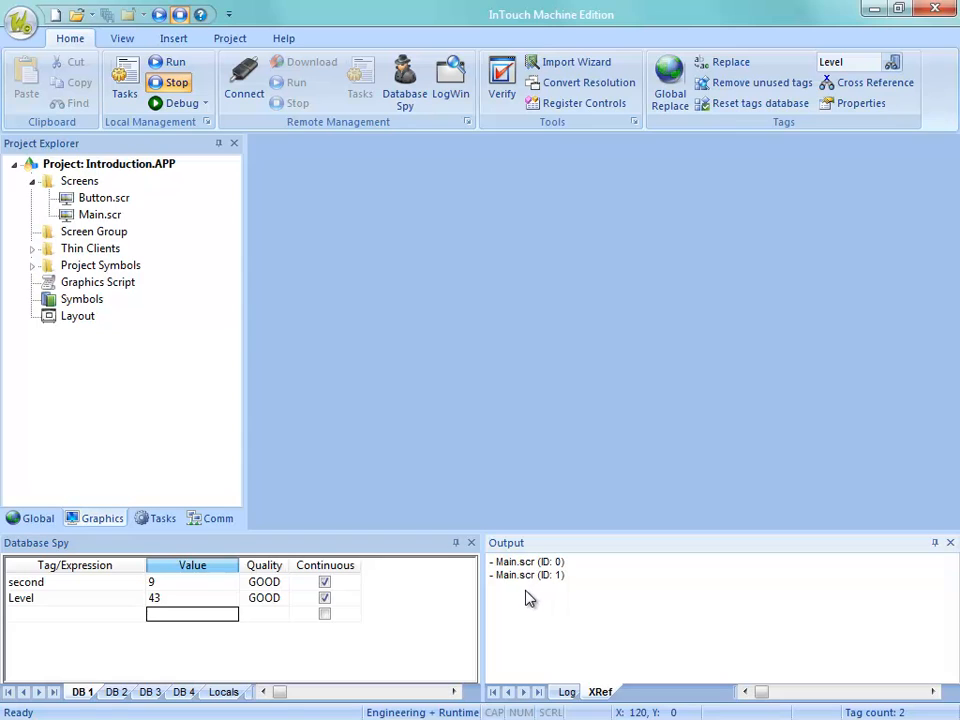
pyautogui.doubleClick(518, 563)
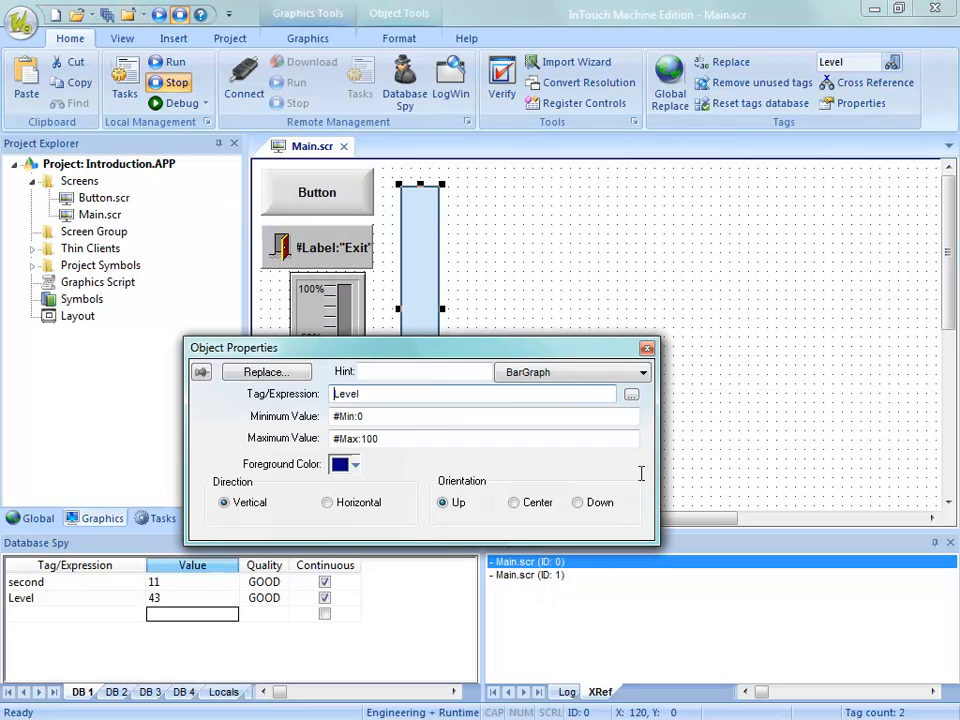